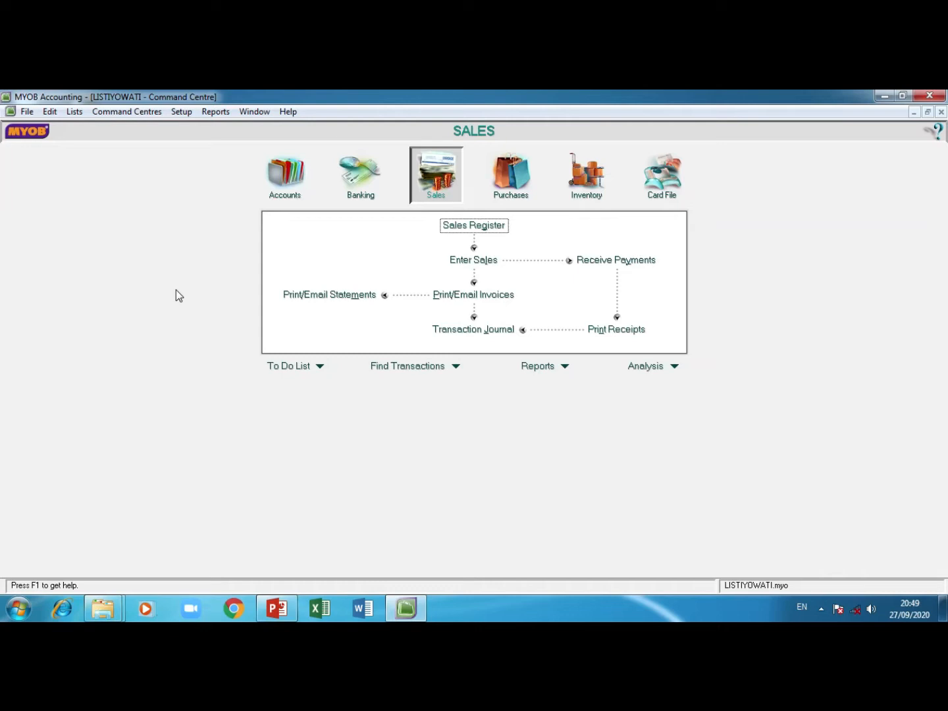
Start a new sales invoice and set its layout to Item.
left_click(137, 116)
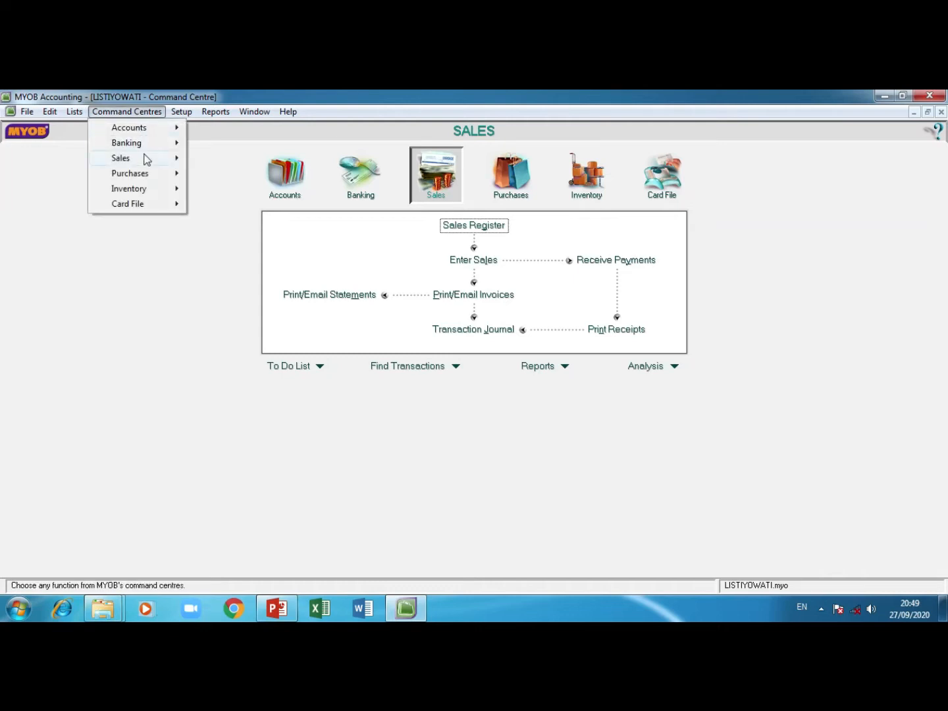
mouse_move(146, 163)
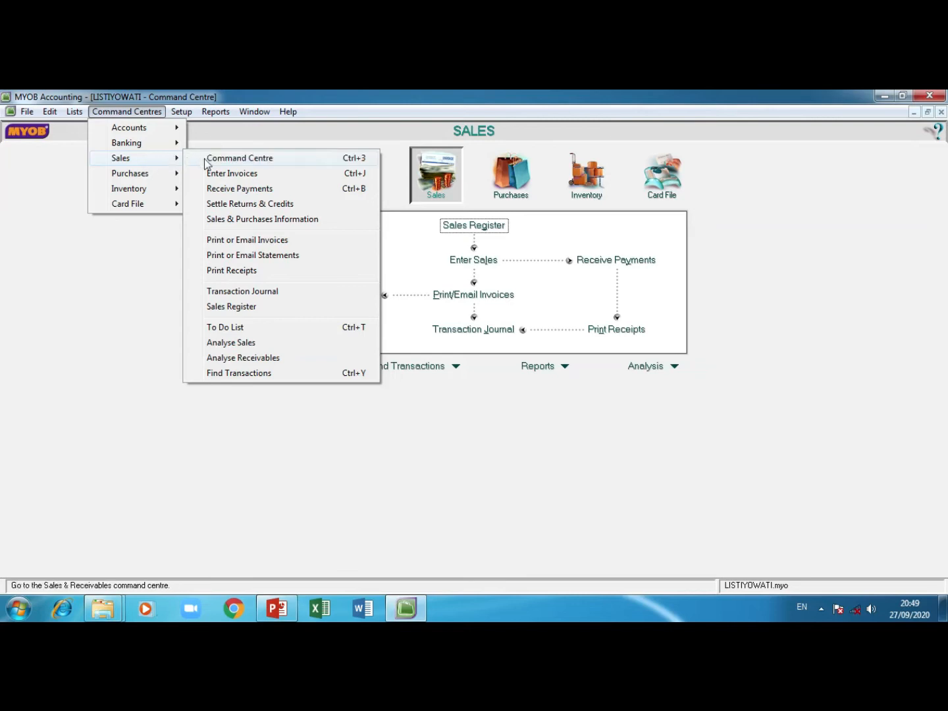
left_click(239, 174)
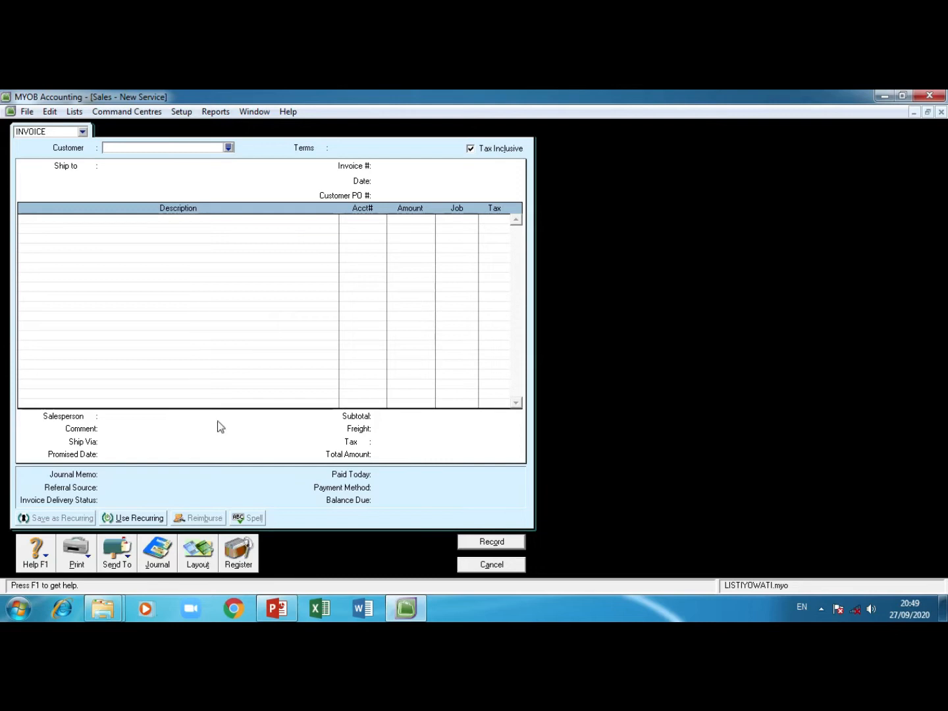
left_click(198, 559)
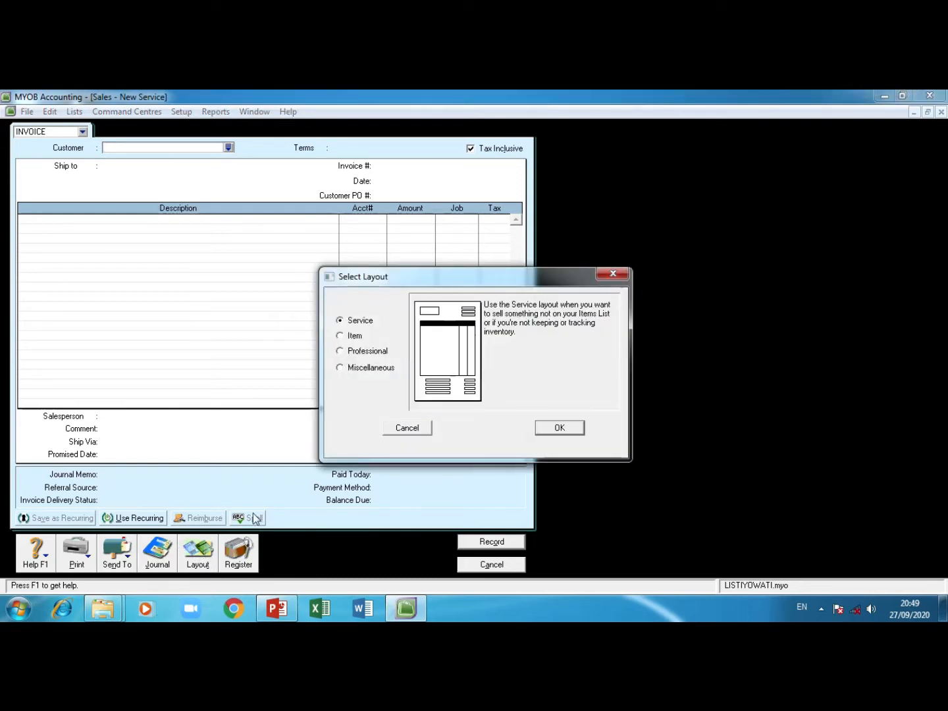
left_click(358, 340)
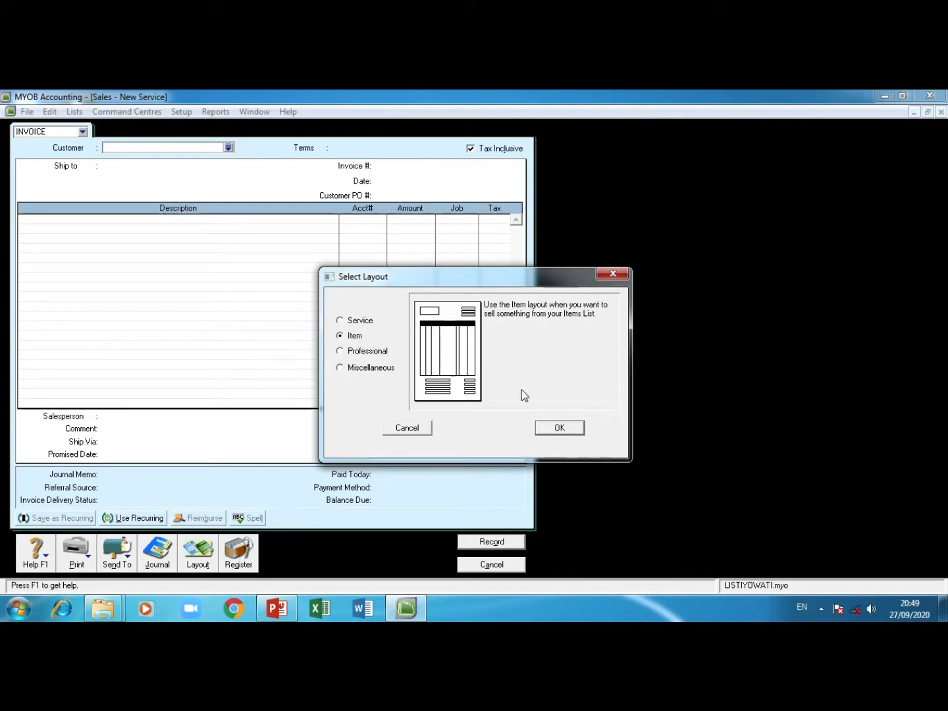
left_click(577, 428)
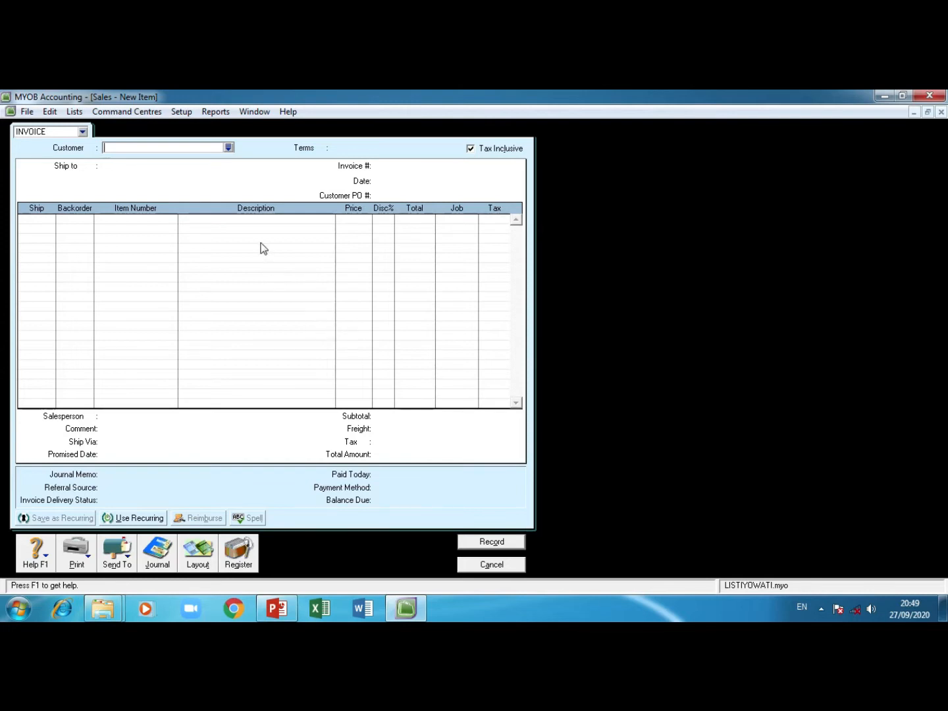
Assign the customer TOKO PERMATA to the invoice, date it 4/1/2020 and fill in the customer PO number.
left_click(228, 147)
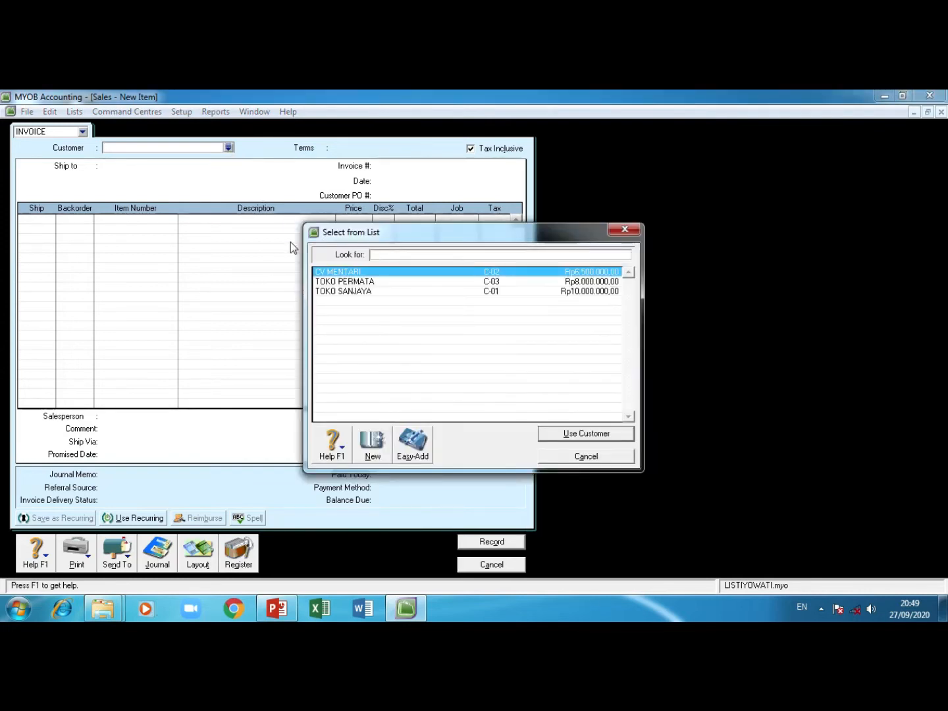
left_click(362, 281)
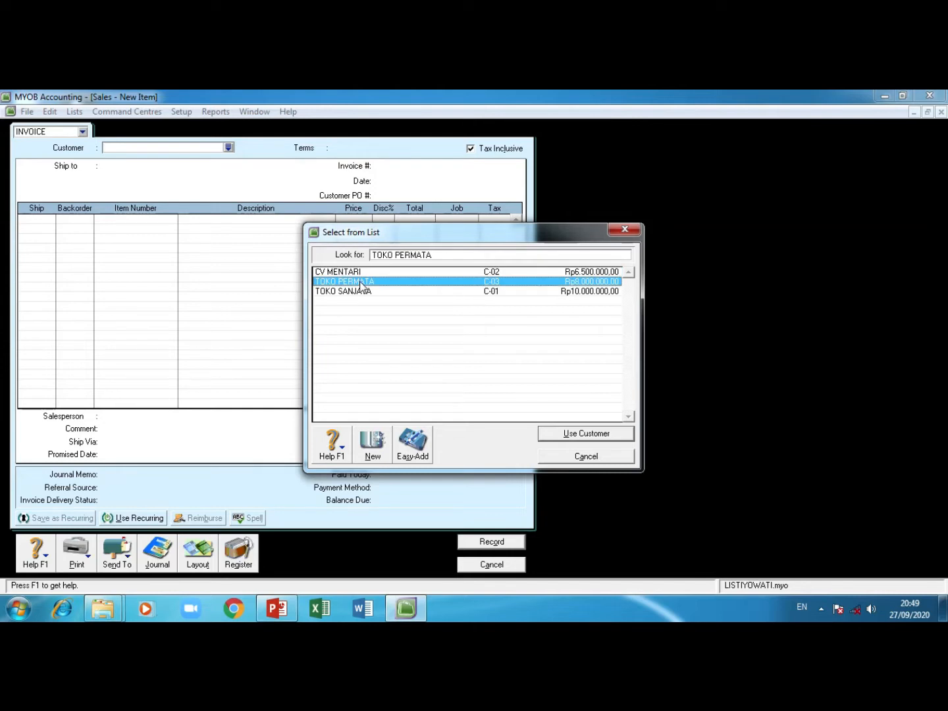
left_click(590, 435)
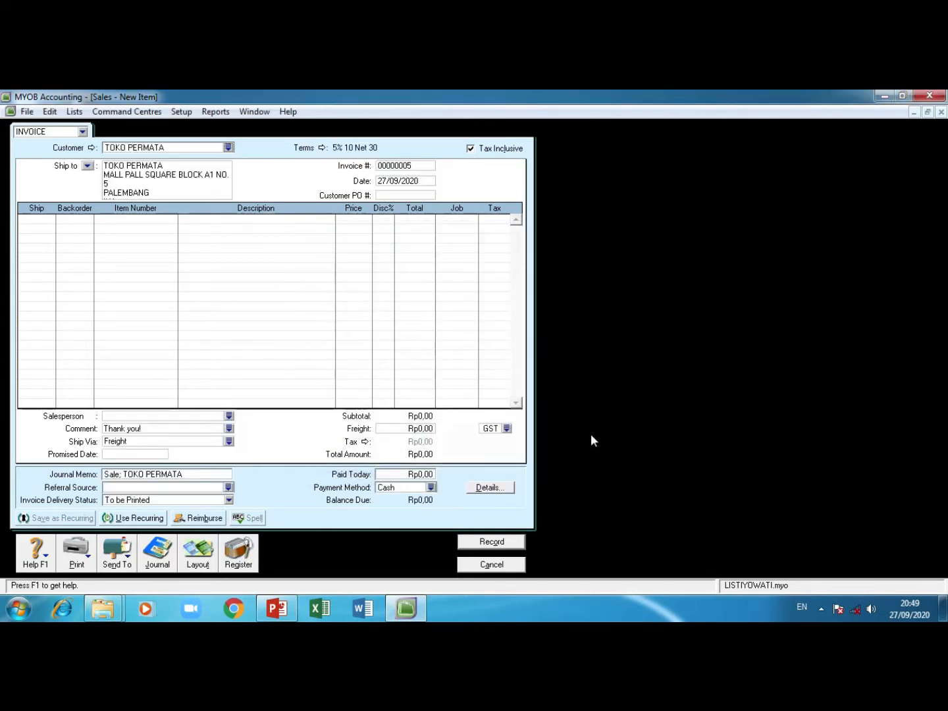
double_click(401, 182)
type("4/1/2020")
key("Tab")
type("001")
key("Tab")
Enter the first invoice line with 2 units of item 001 LEMARI at a price of 1100000.
type("2")
key("Tab")
key("Tab")
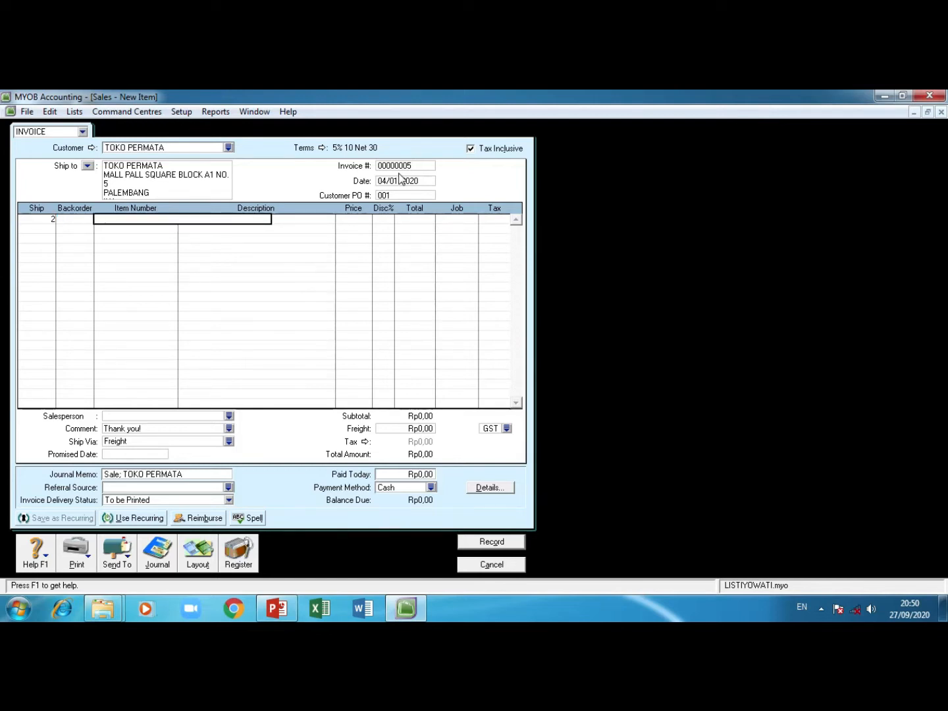
key("Tab")
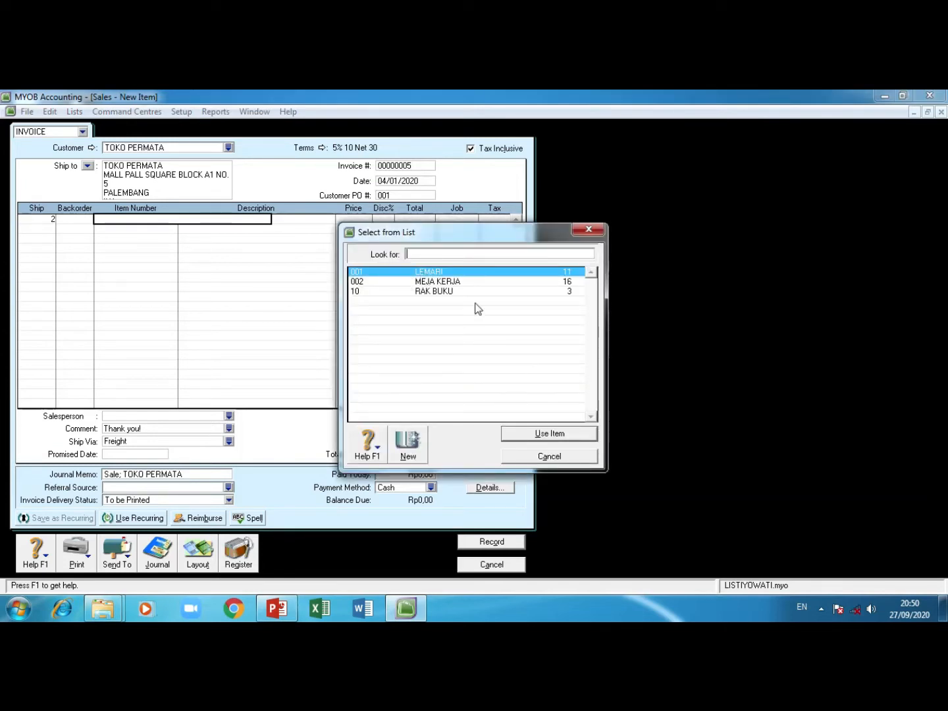
left_click(537, 434)
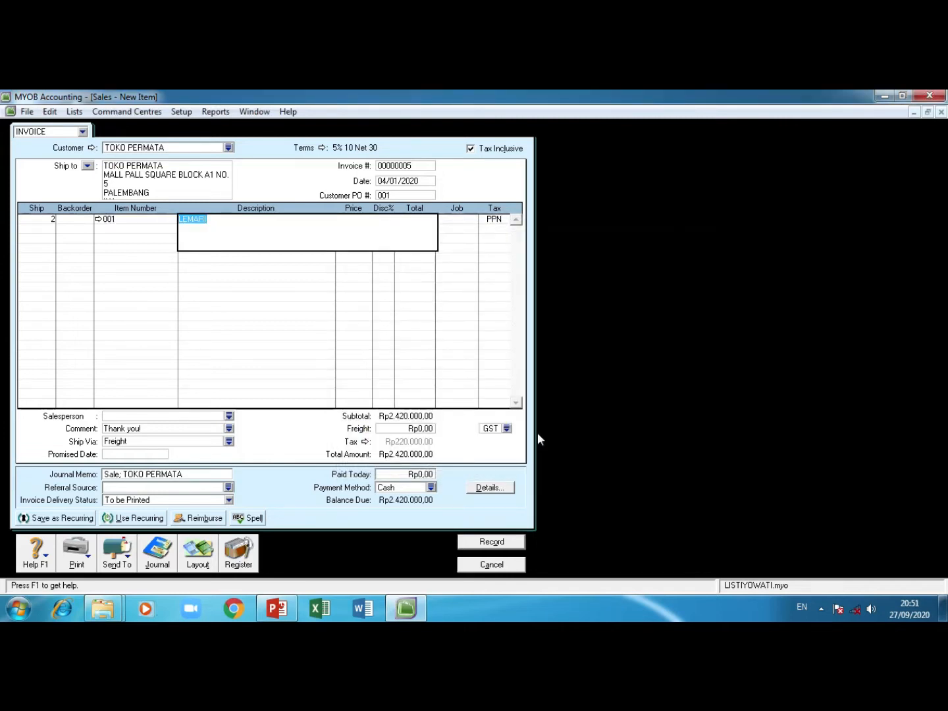
key("Tab")
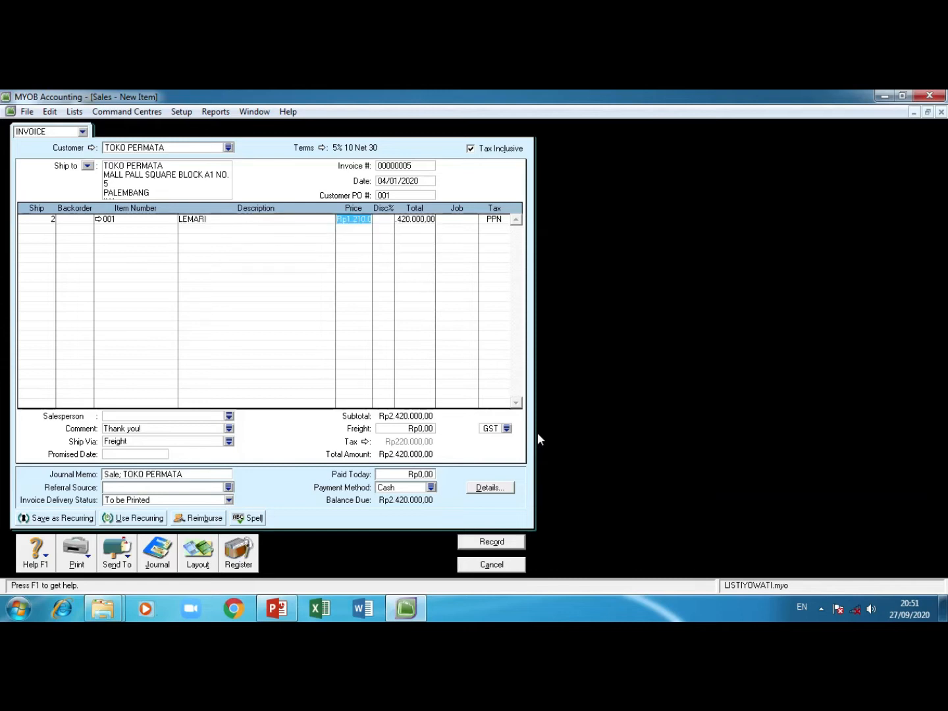
type("1100000")
key("Tab")
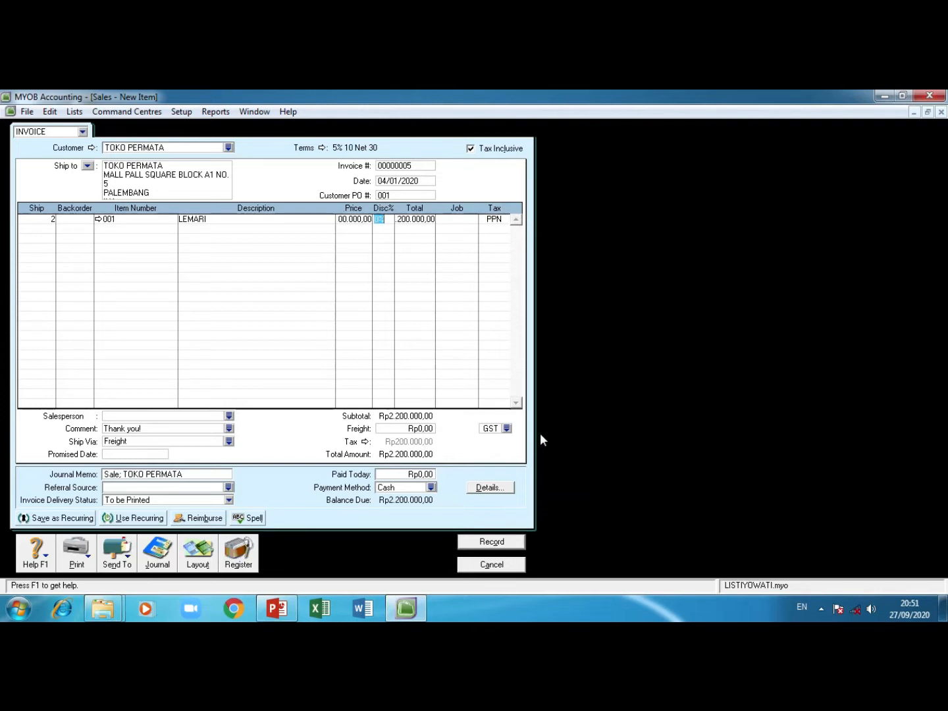
key("Tab")
key("Tab")
key("Tab")
key("Tab")
Enter the second invoice line with 3 units of item 002 MEJA KERJA at a price of 750000.
type("3")
key("Tab")
key("Tab")
key("Tab")
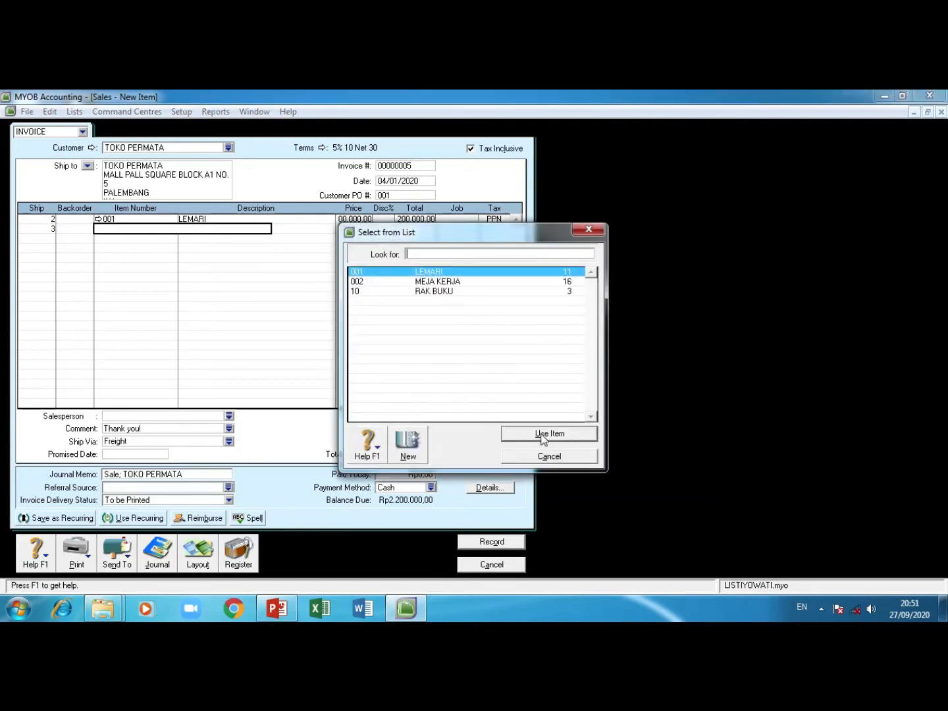
type("002")
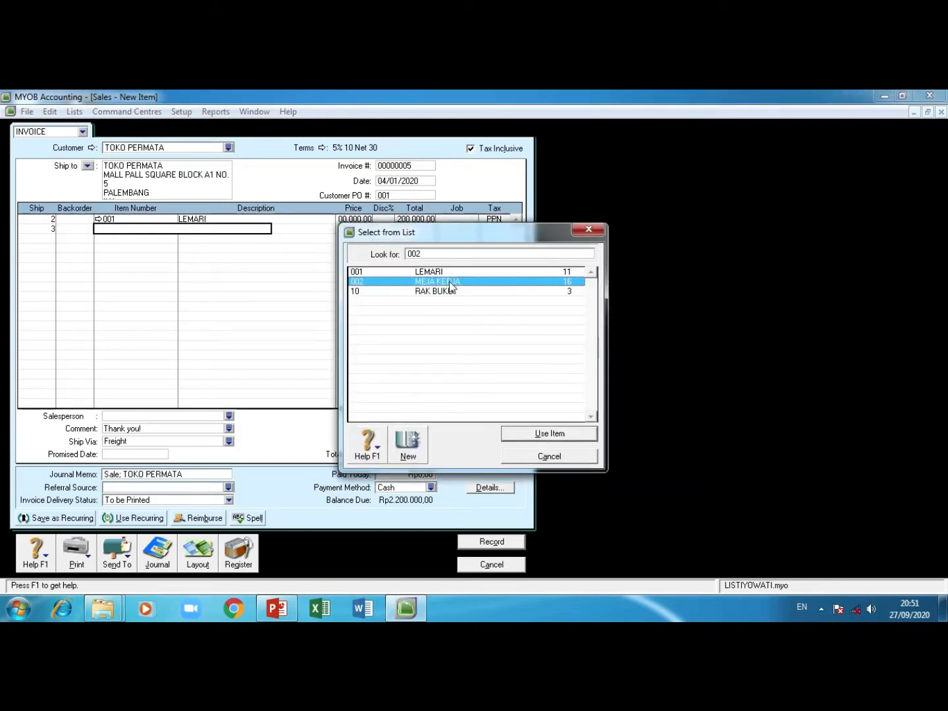
left_click(552, 435)
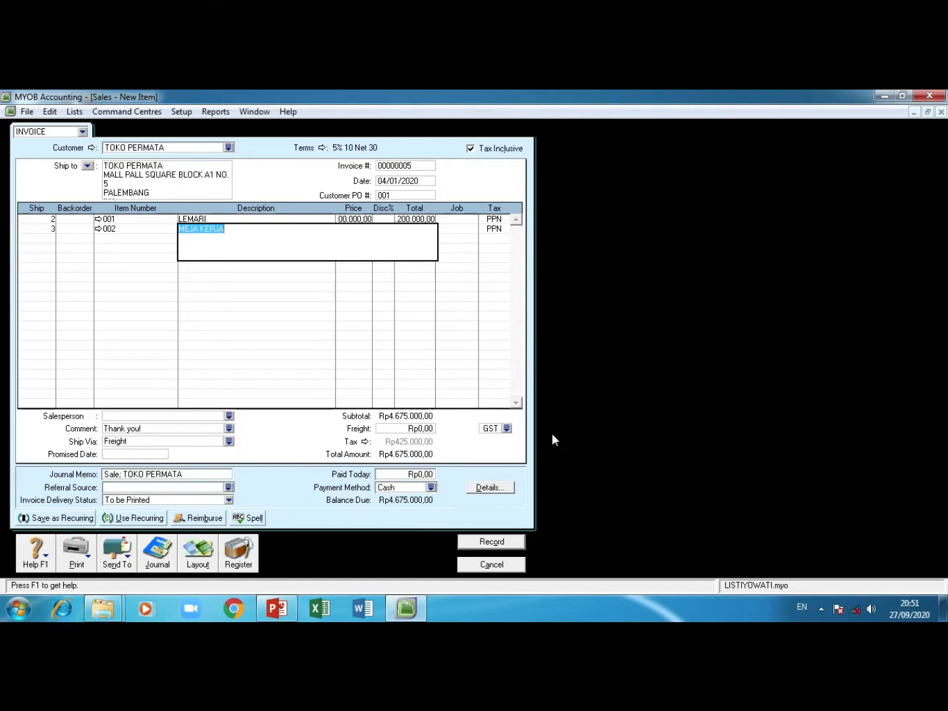
key("Tab")
type("750000")
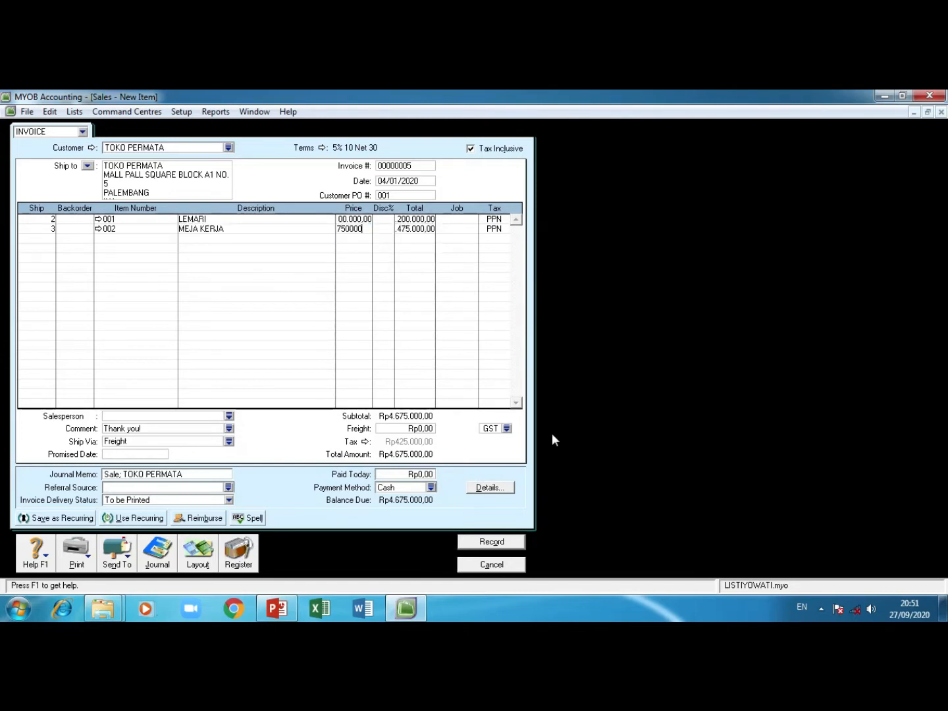
key("Tab")
Record the completed TOKO PERMATA invoice and leave the sales entry form.
key("Tab")
key("Tab")
key("Tab")
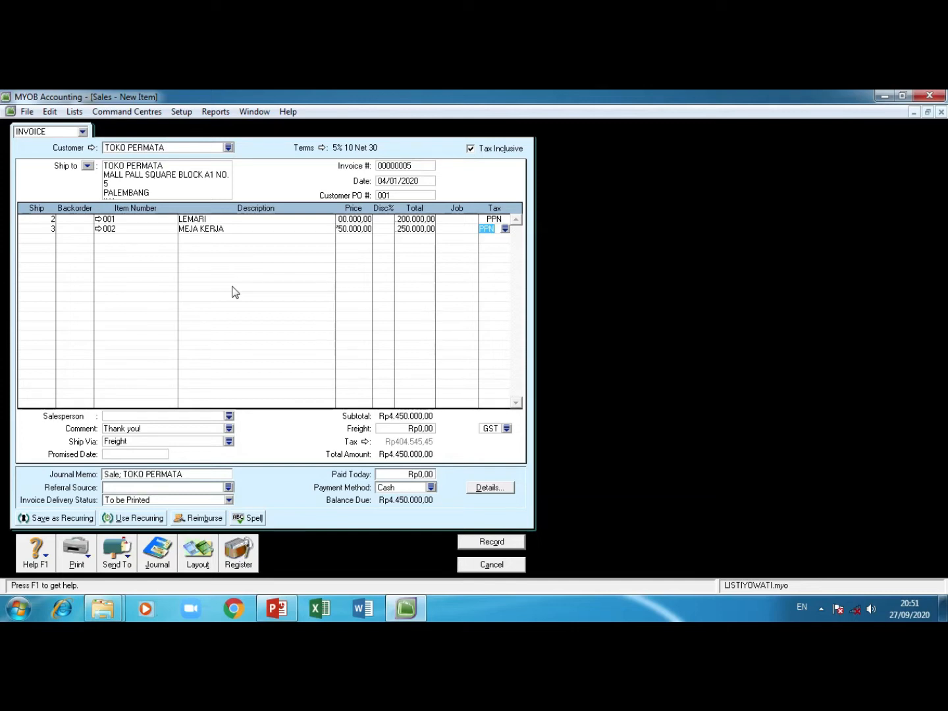
left_click(506, 551)
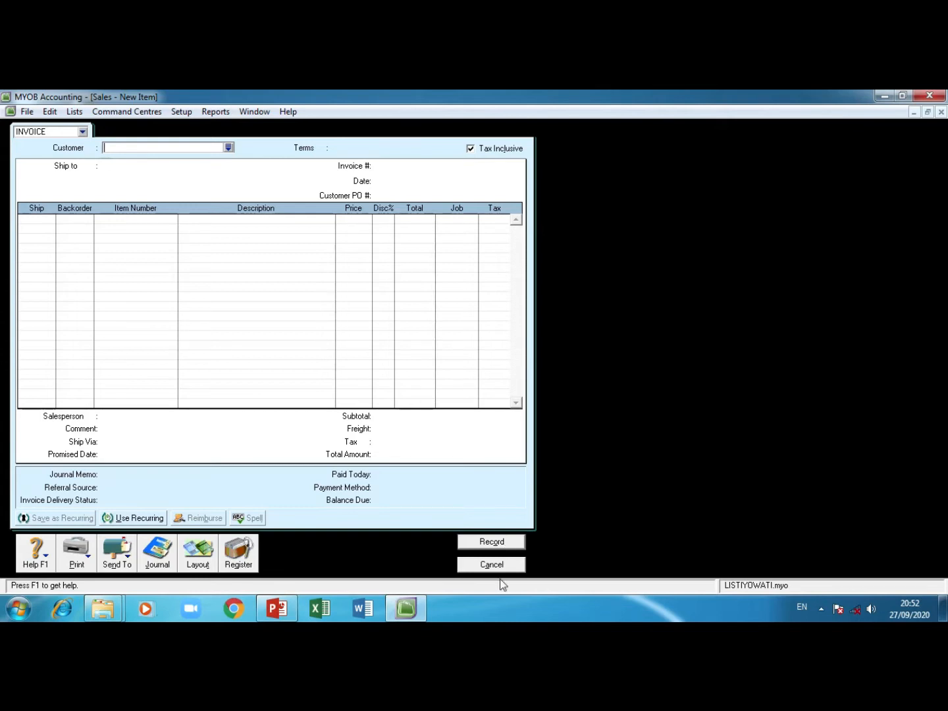
left_click(495, 566)
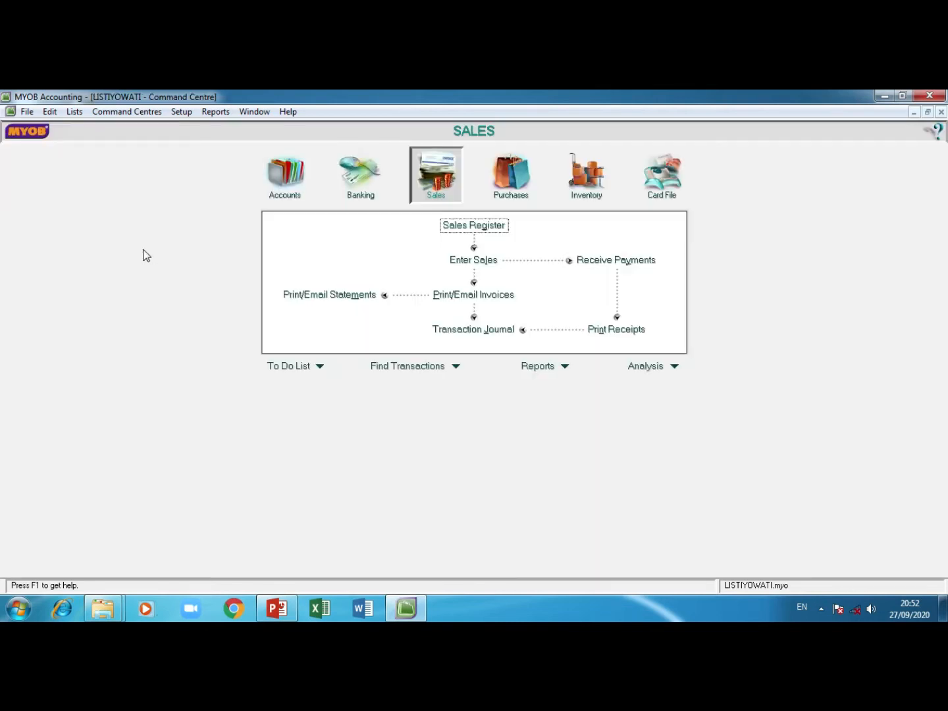
Show the quotes in the Sales Register and set the start of the date range to 01/01/2020.
left_click(131, 113)
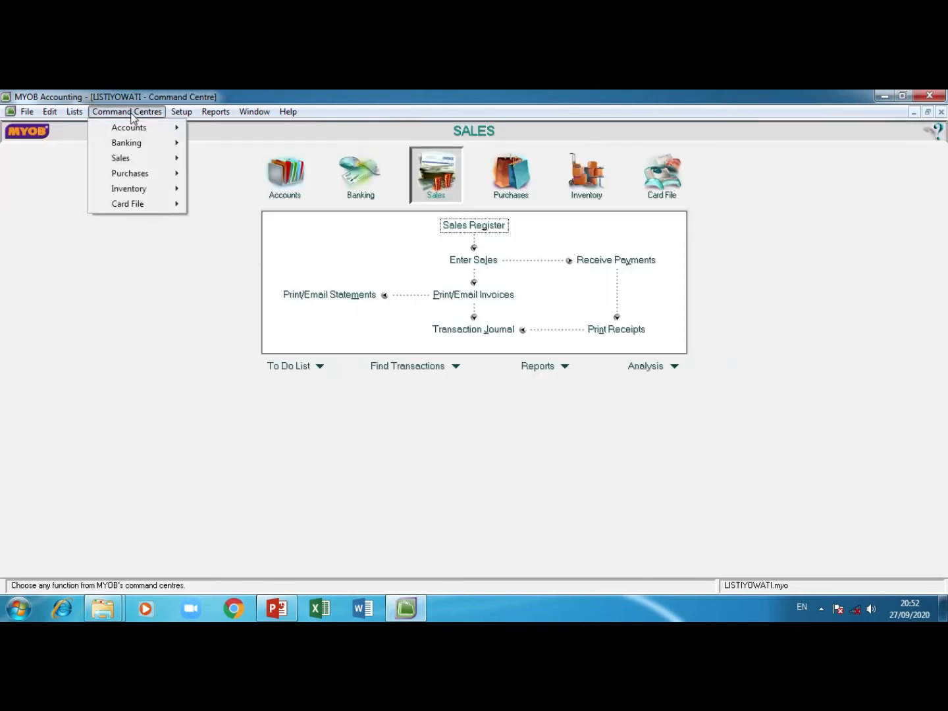
mouse_move(146, 158)
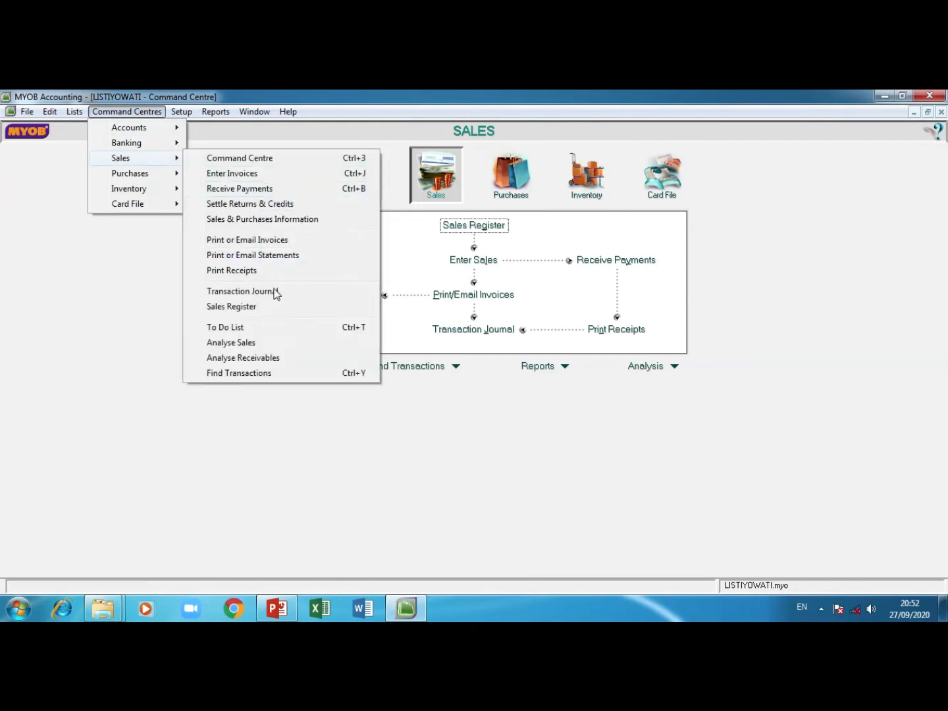
left_click(271, 307)
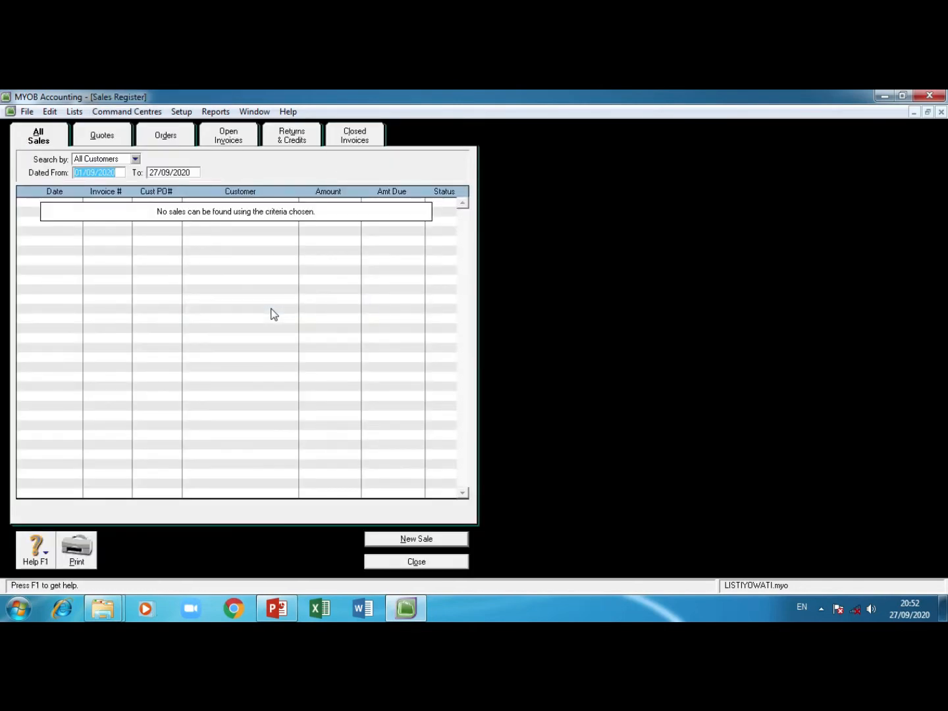
left_click(101, 136)
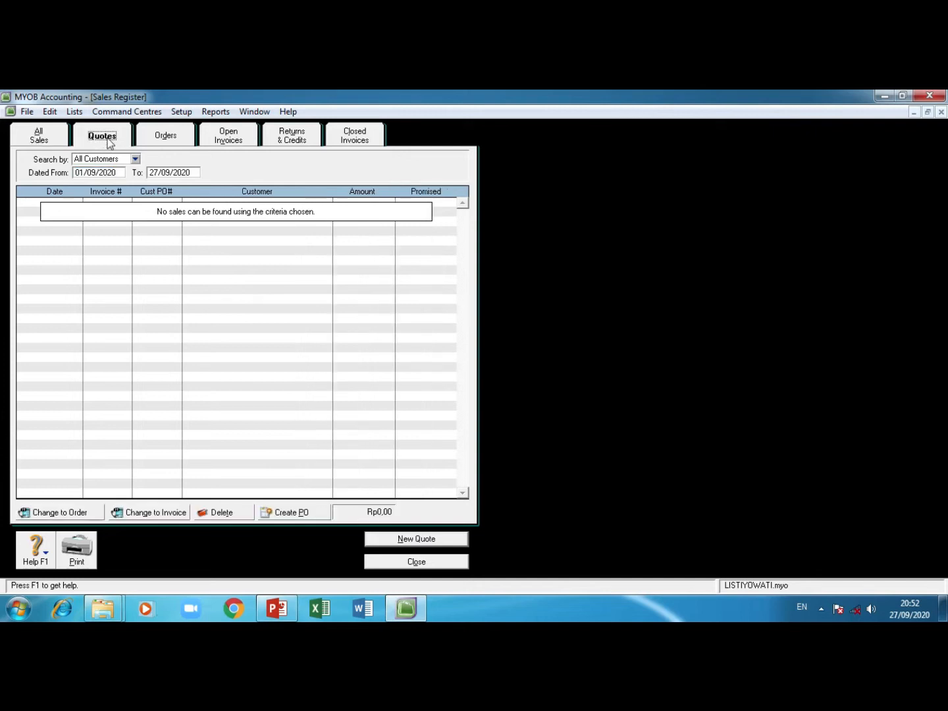
left_click(87, 175)
left_click(92, 174)
key("BackSpace")
type("1")
key("Tab")
Find the TOKO PERMATA sale dated 04/01/2020 among the open invoices, delete it and close the Sales Register.
left_click(173, 142)
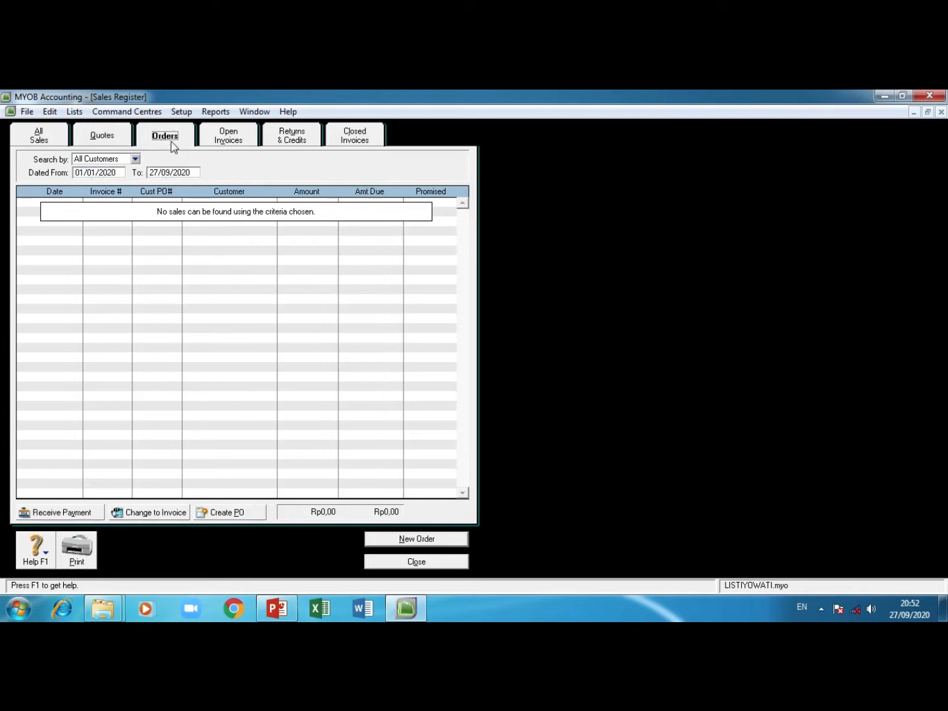
left_click(241, 146)
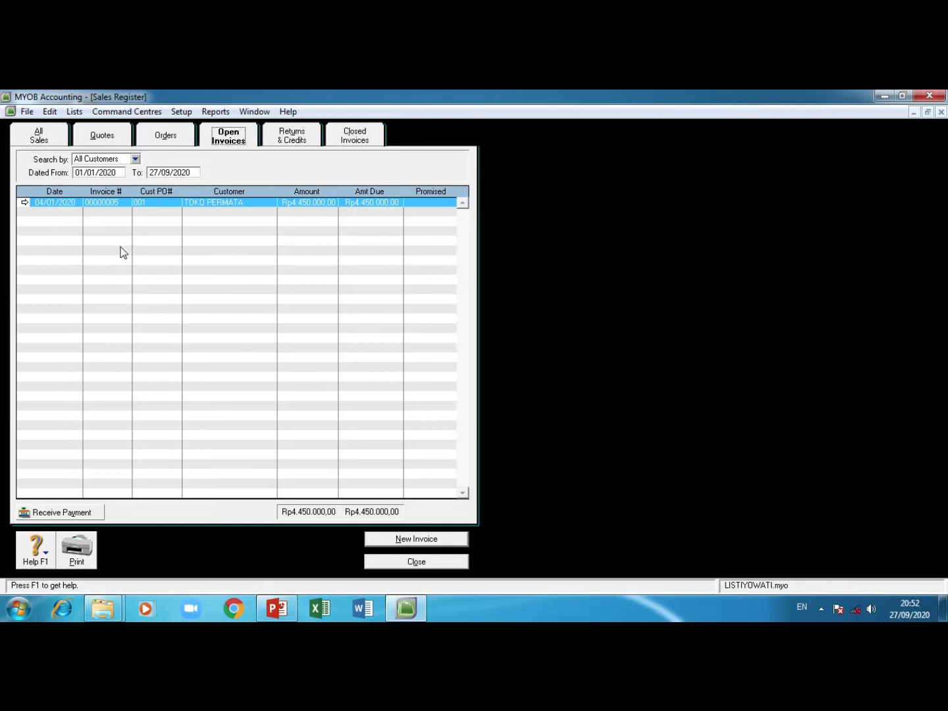
left_click(24, 203)
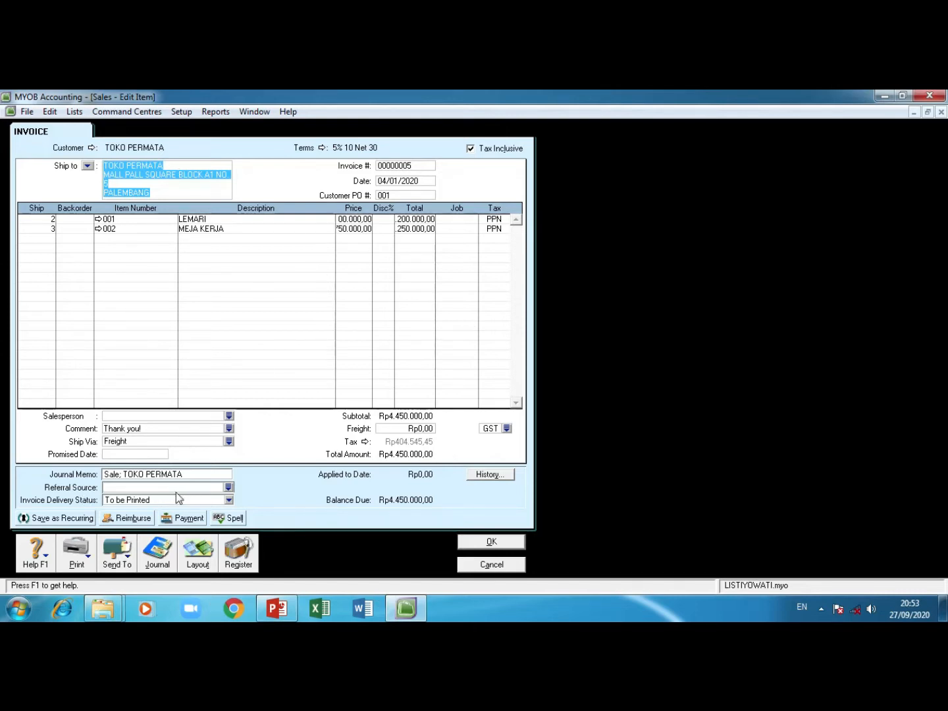
left_click(50, 114)
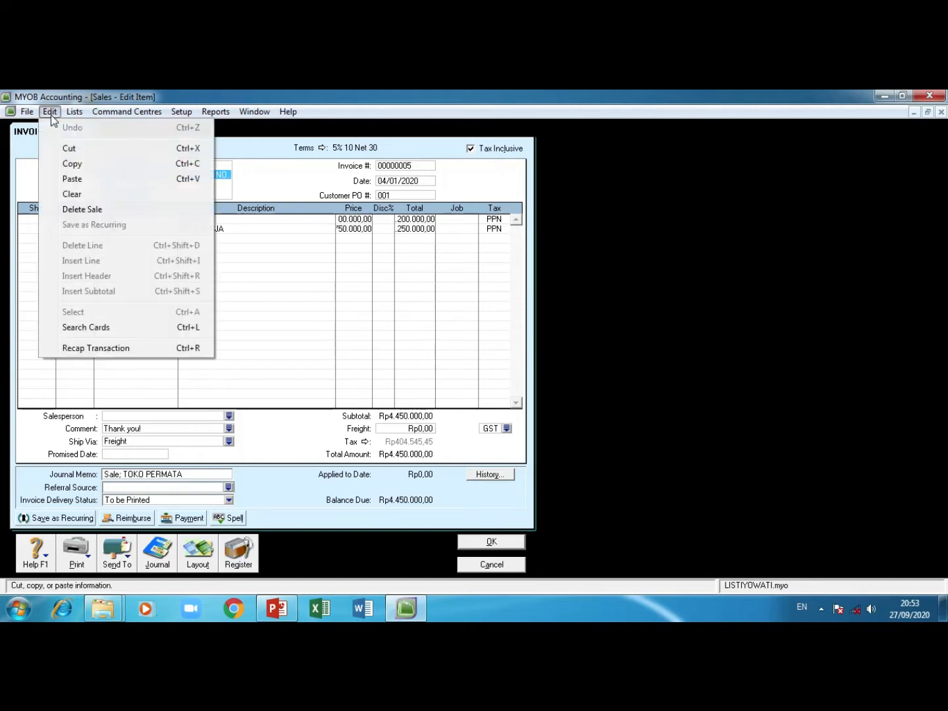
left_click(102, 210)
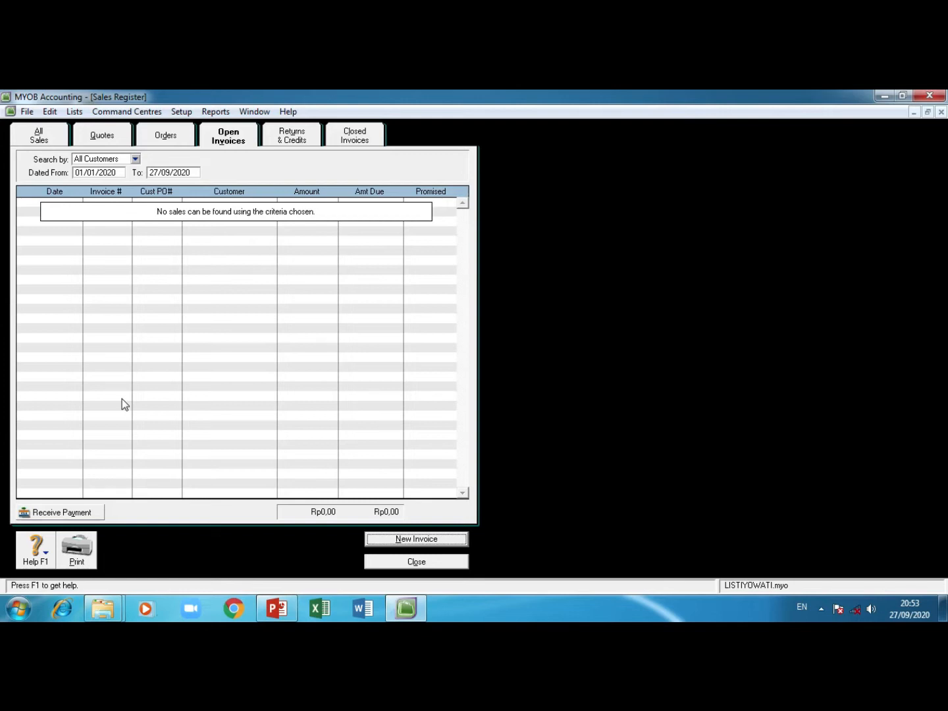
left_click(382, 566)
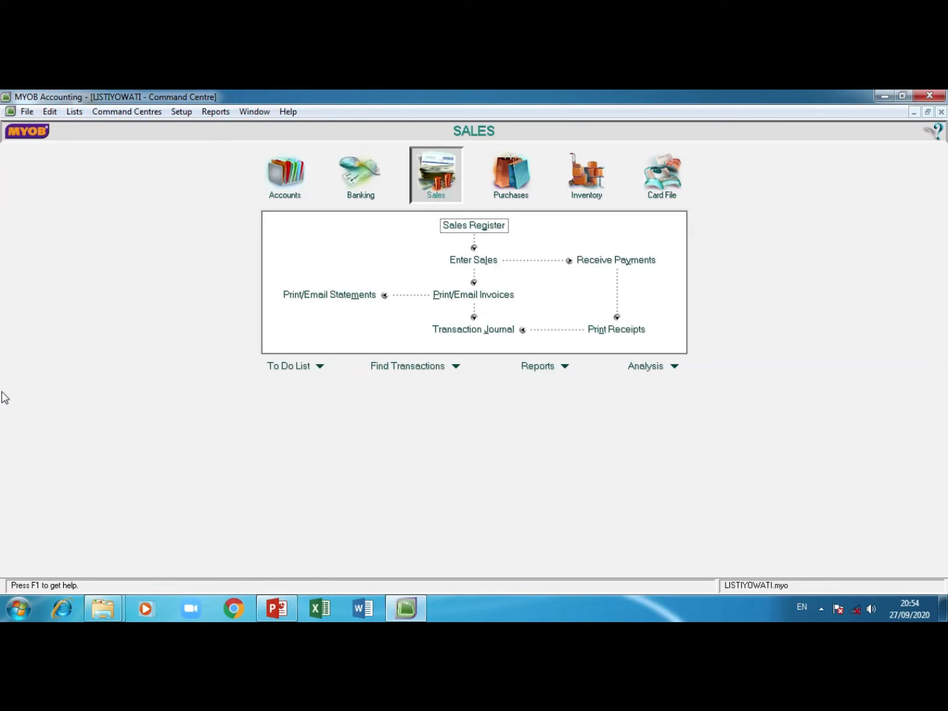
Open a new sales invoice entry from the Sales functions and set its layout to Item.
left_click(135, 113)
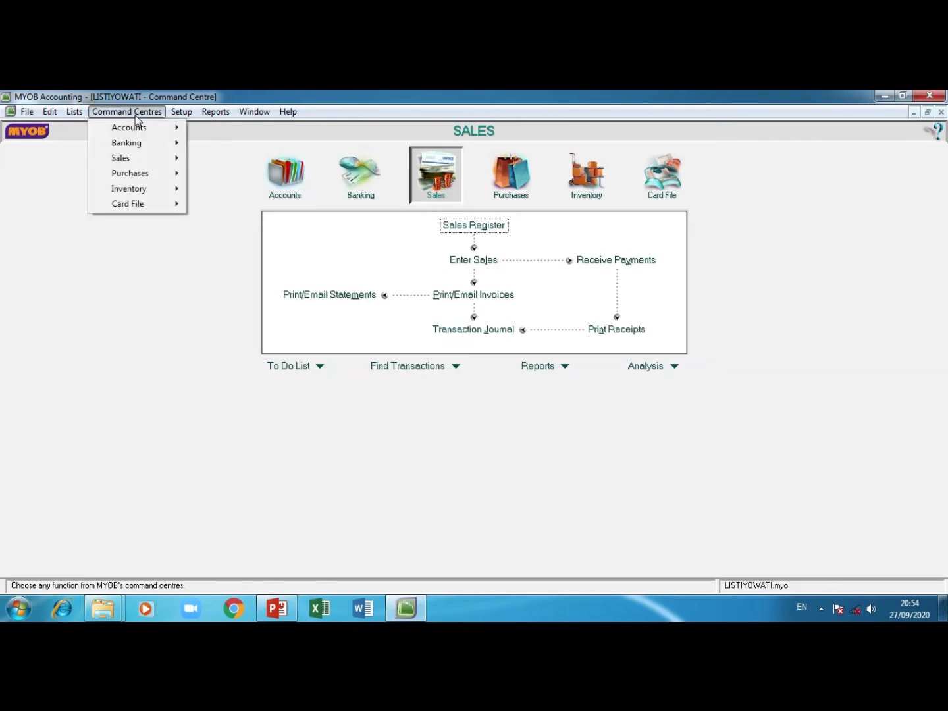
mouse_move(150, 158)
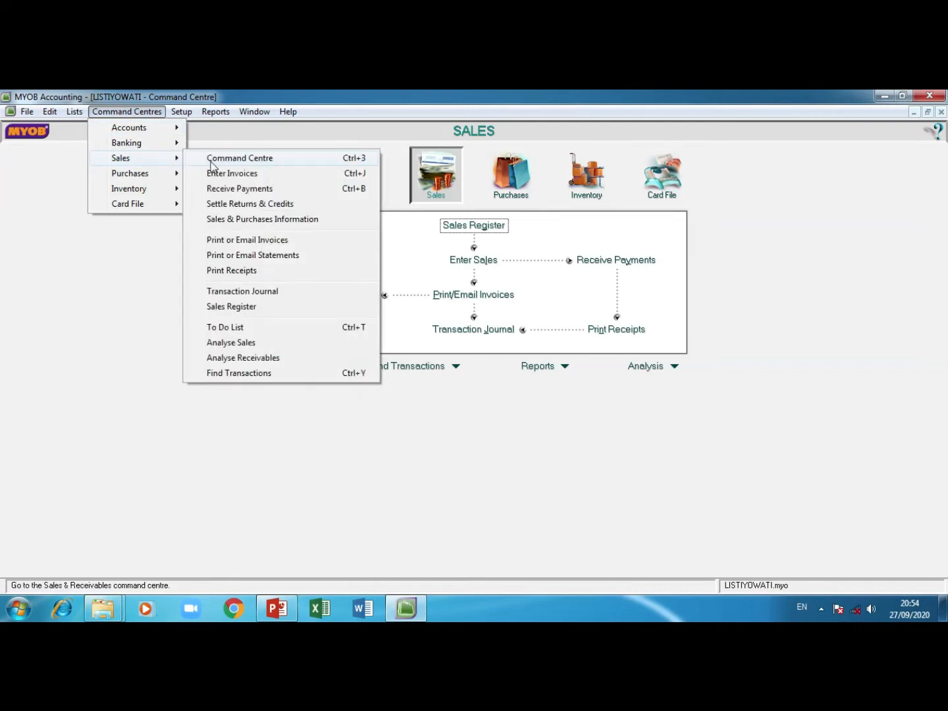
left_click(231, 174)
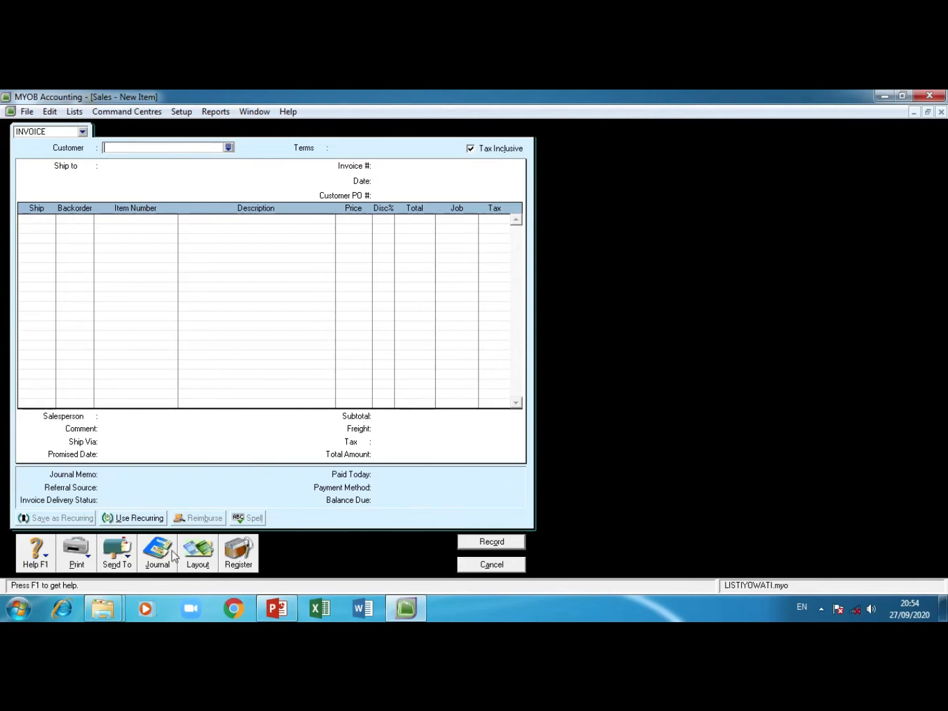
left_click(198, 554)
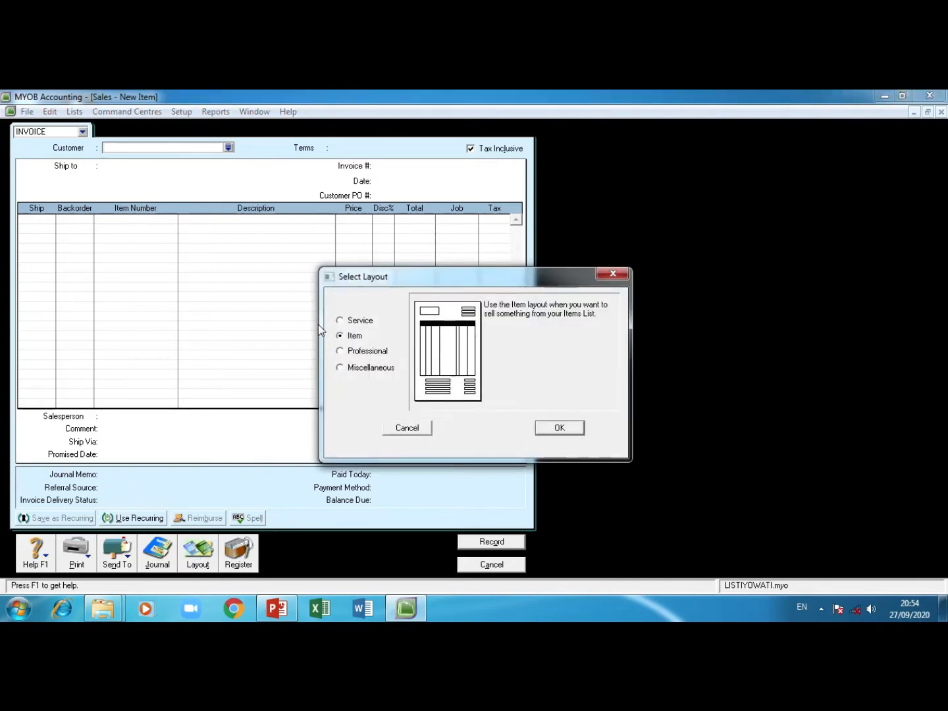
left_click(570, 428)
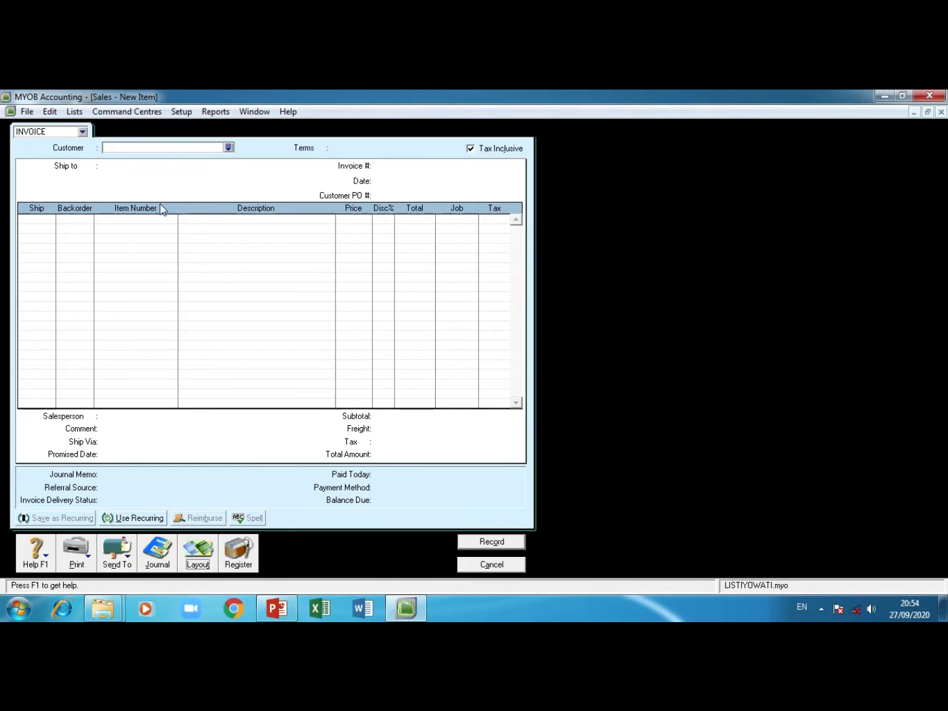
Change the sale type to QUOTE and choose TOKO PERMATA as the customer.
left_click(83, 134)
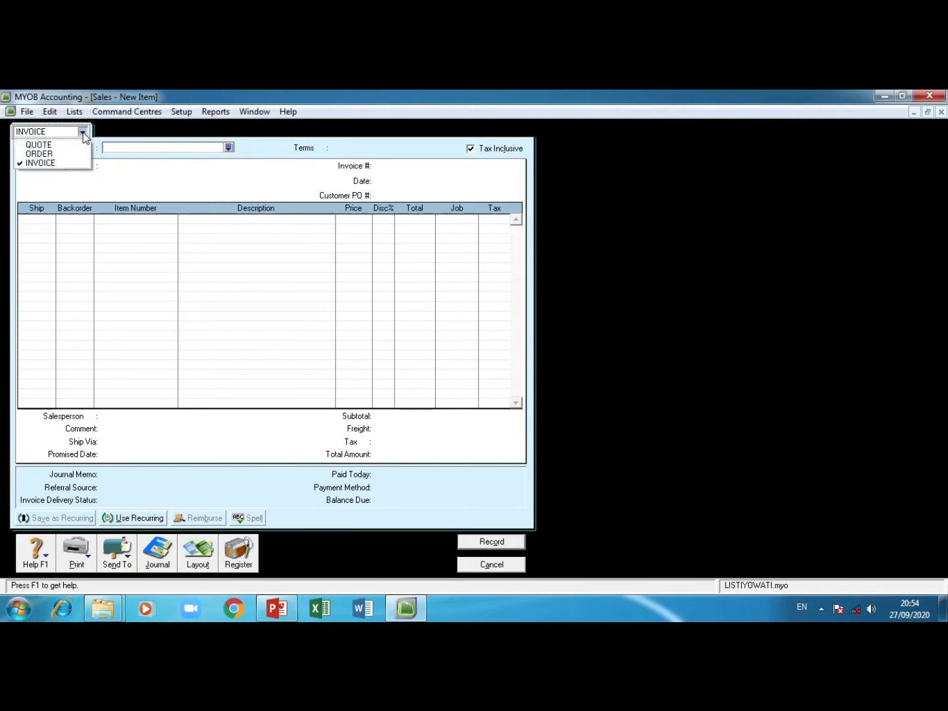
left_click(74, 145)
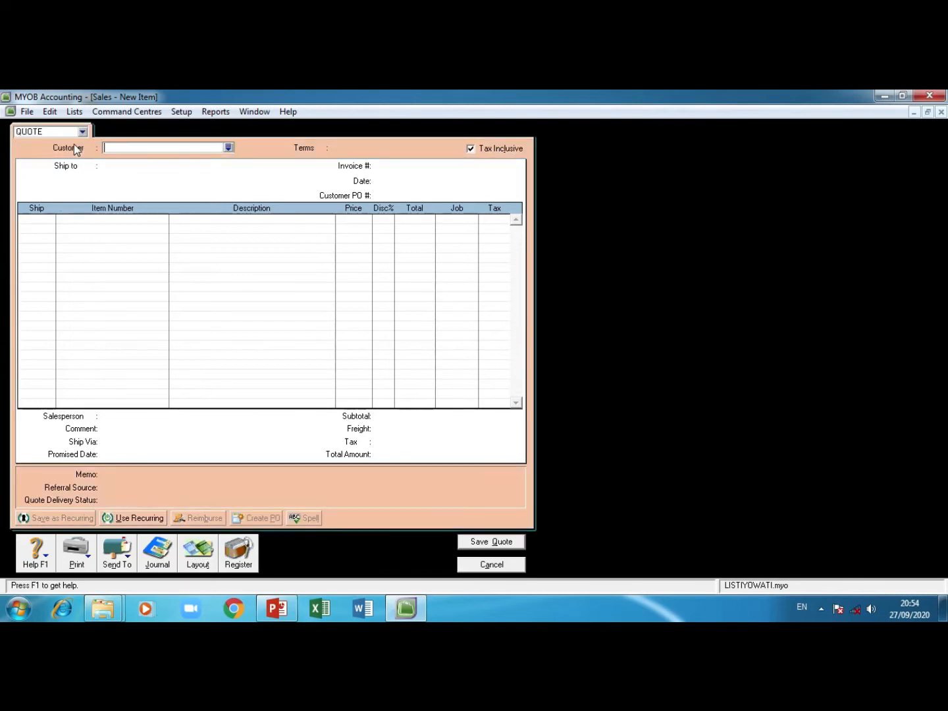
left_click(229, 147)
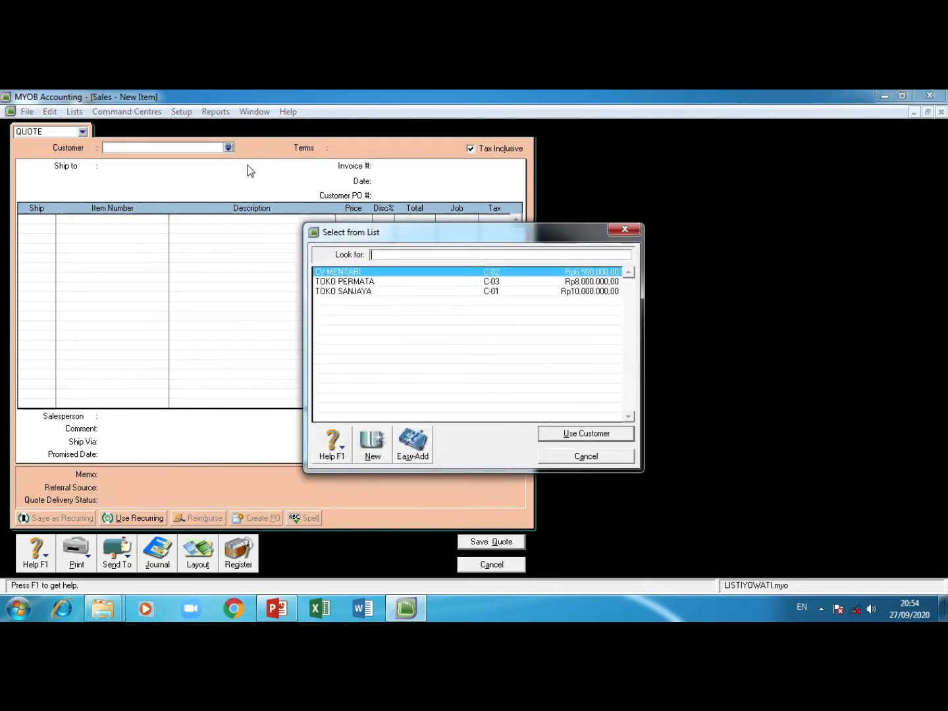
left_click(366, 282)
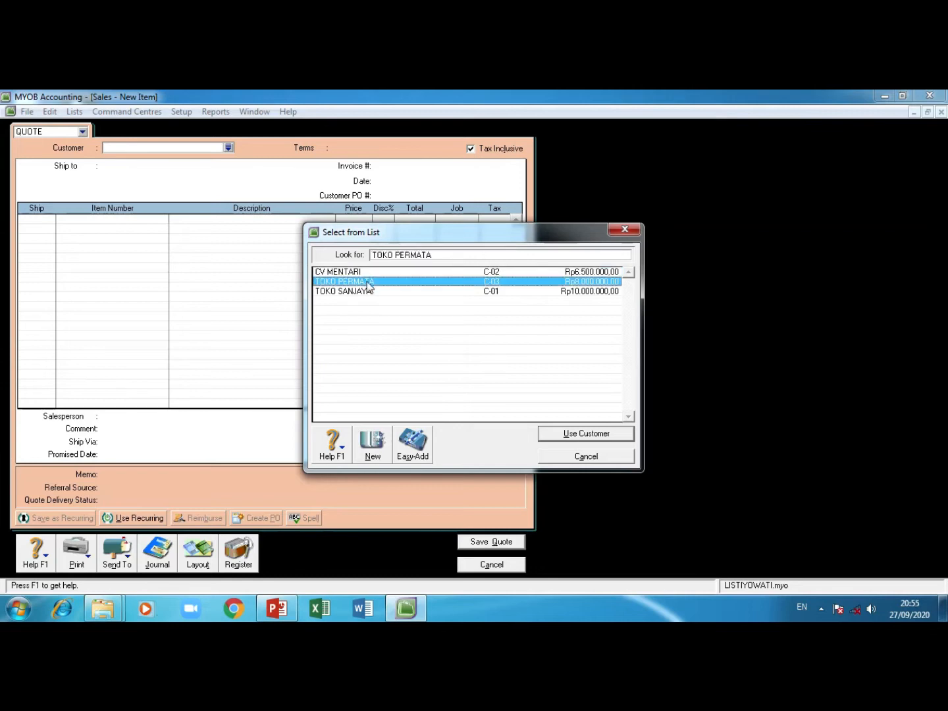
left_click(607, 435)
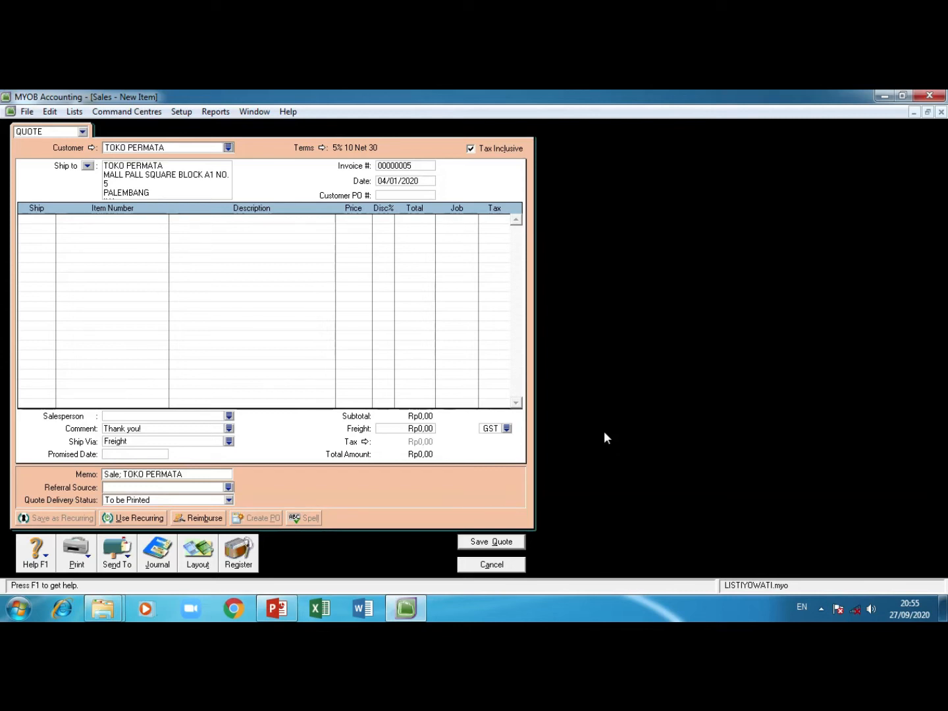
Enter the customer's PO number in the quote header.
double_click(404, 182)
left_click(394, 196)
type("001")
key("Tab")
Enter the first quote line with 2 units of item 001 LEMARI at a price of 1100000.
type("2")
key("Tab")
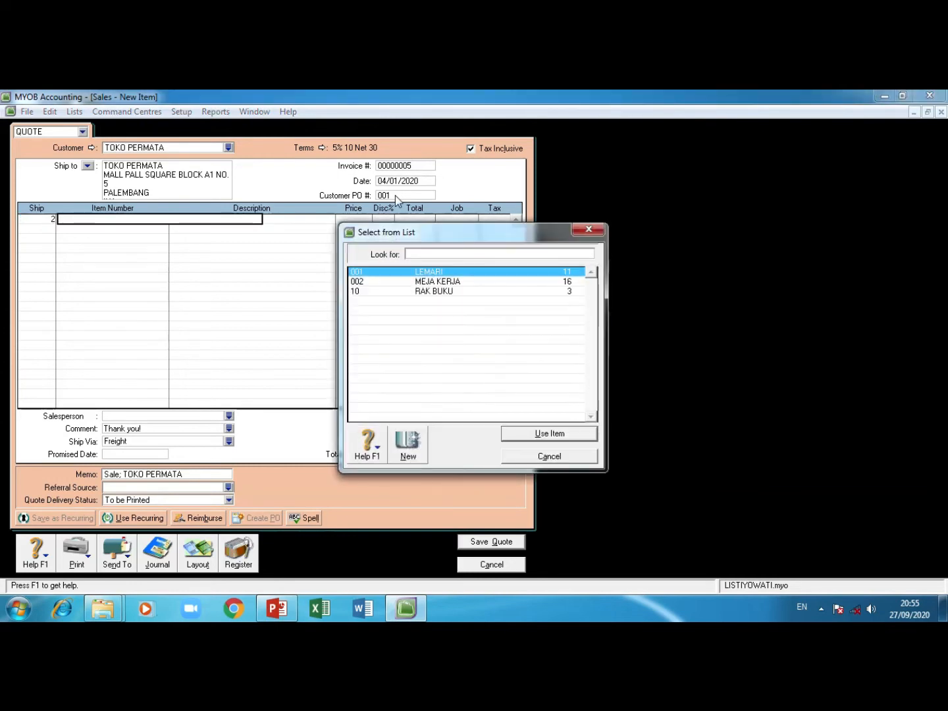
left_click(524, 433)
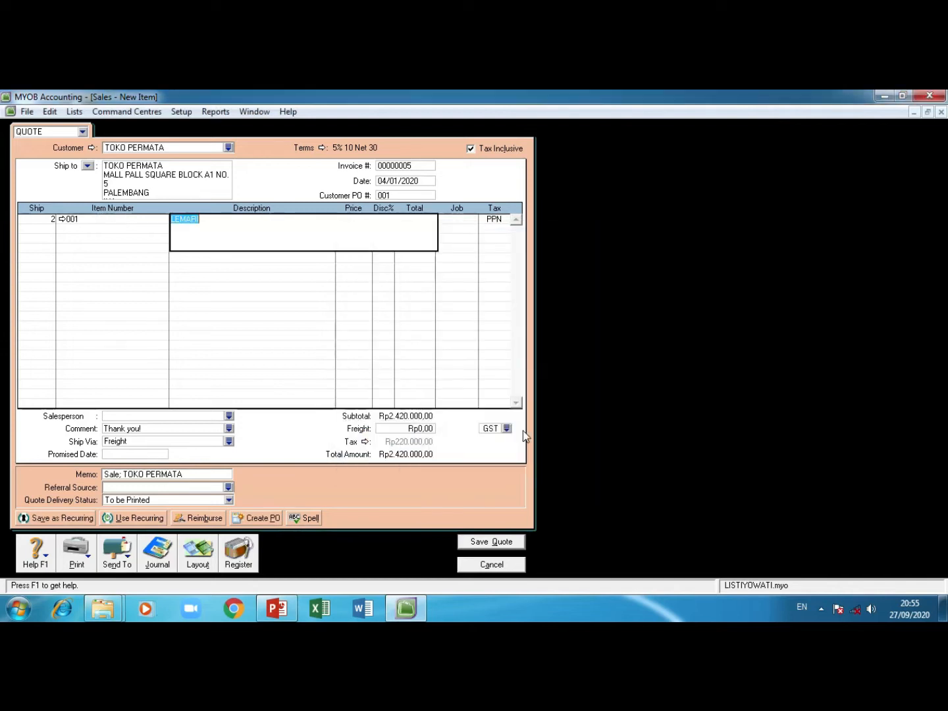
key("Tab")
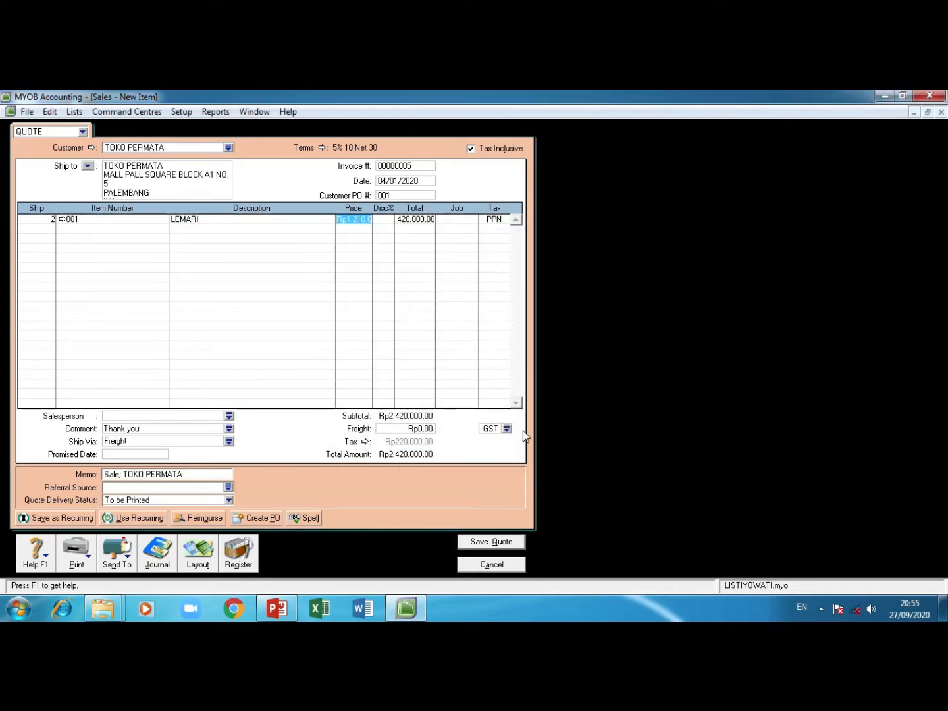
type("110000")
type("0")
key("Tab")
key("Tab")
key("Tab")
key("Tab")
key("Tab")
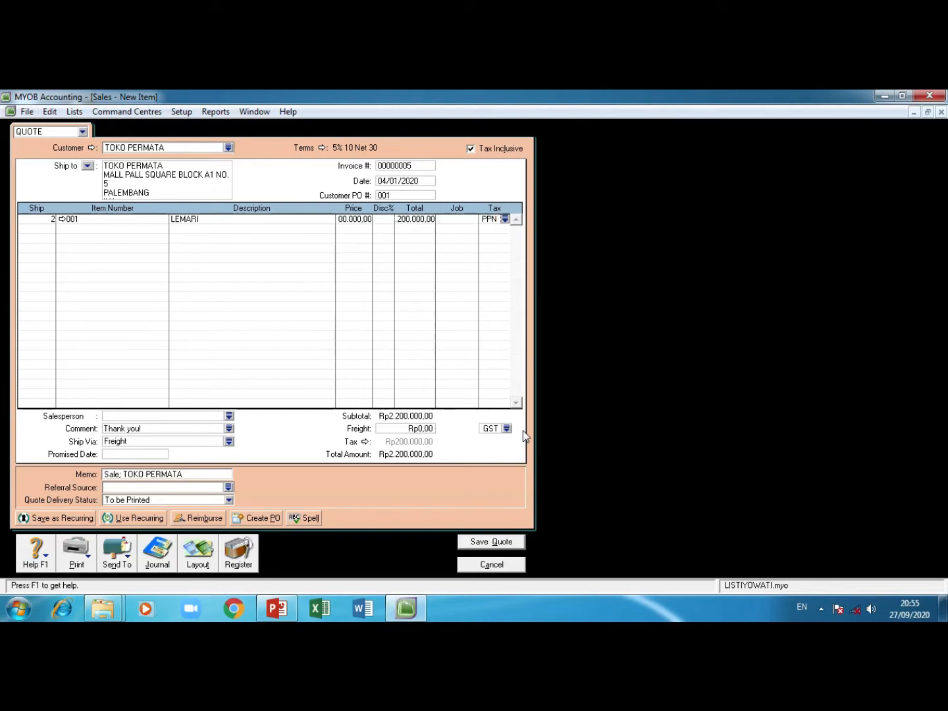
Add a second quote line with 3 units of item 002 MEJA KERJA at a price of 750000, and save the quote.
type("3")
key("Tab")
key("Tab")
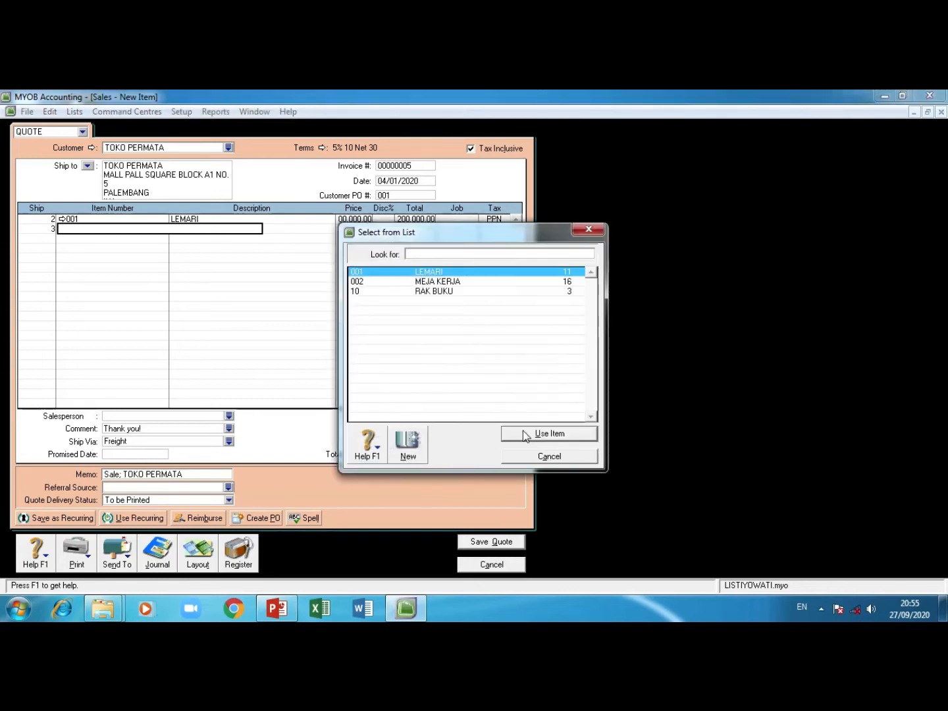
left_click(498, 281)
left_click(549, 434)
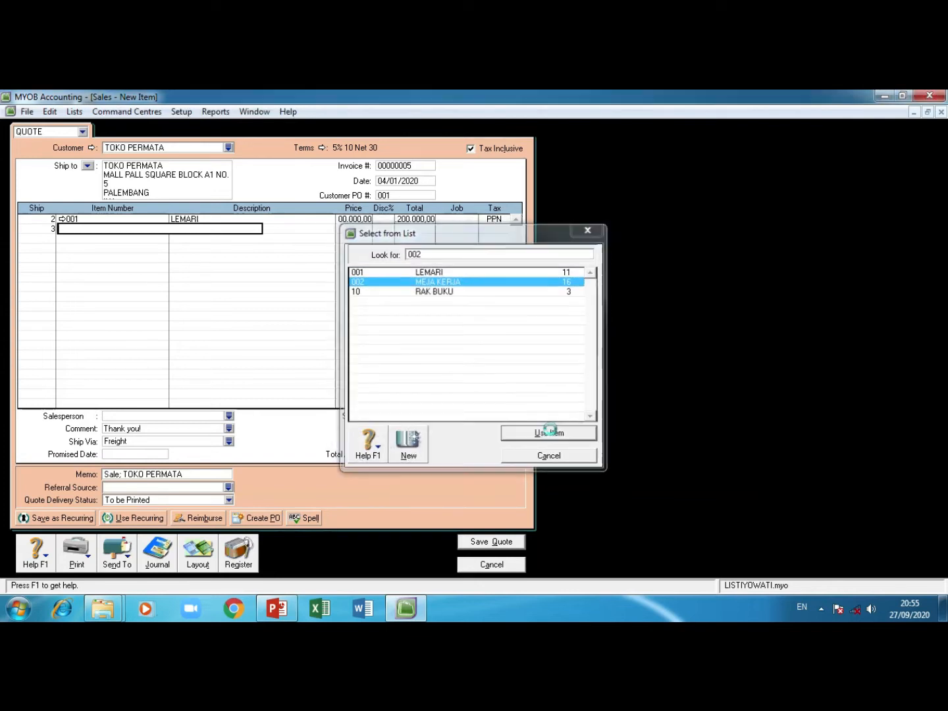
key("Tab")
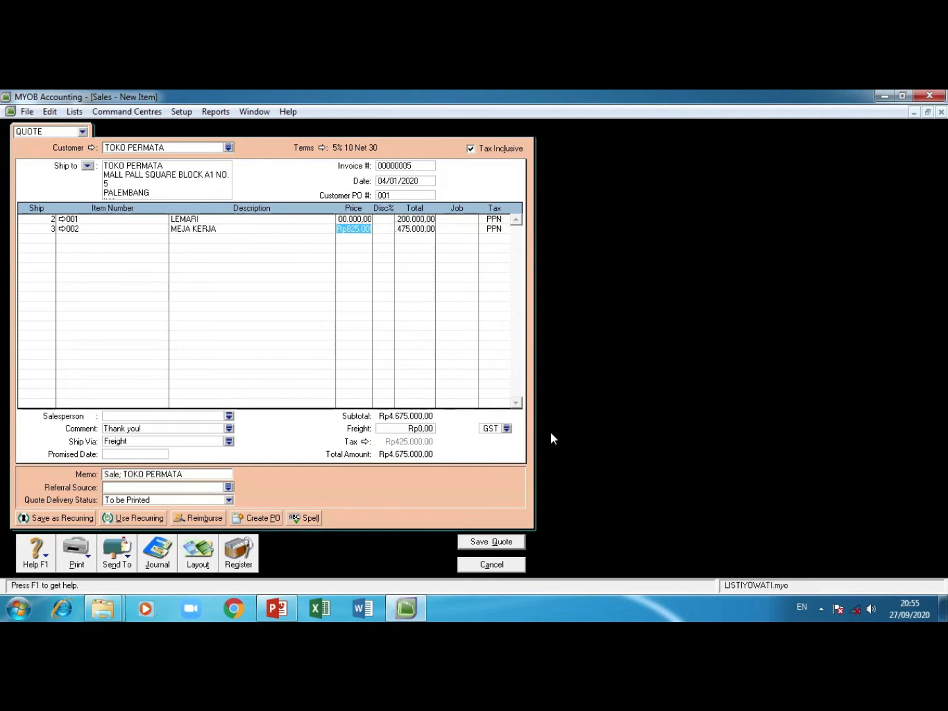
type("750000")
key("Tab")
key("Tab")
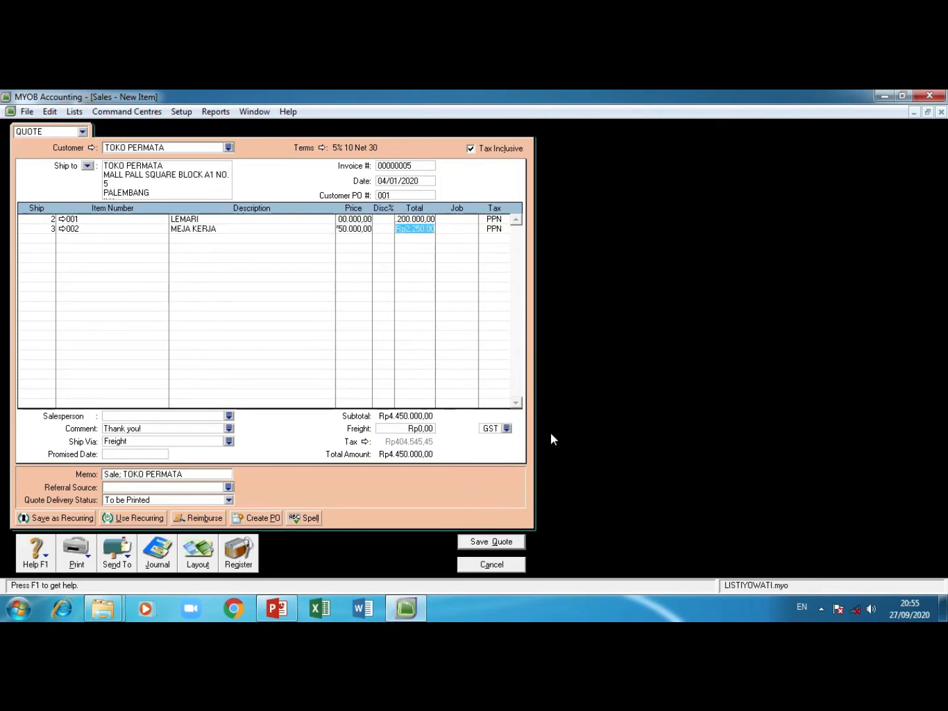
key("Tab")
key("Tab")
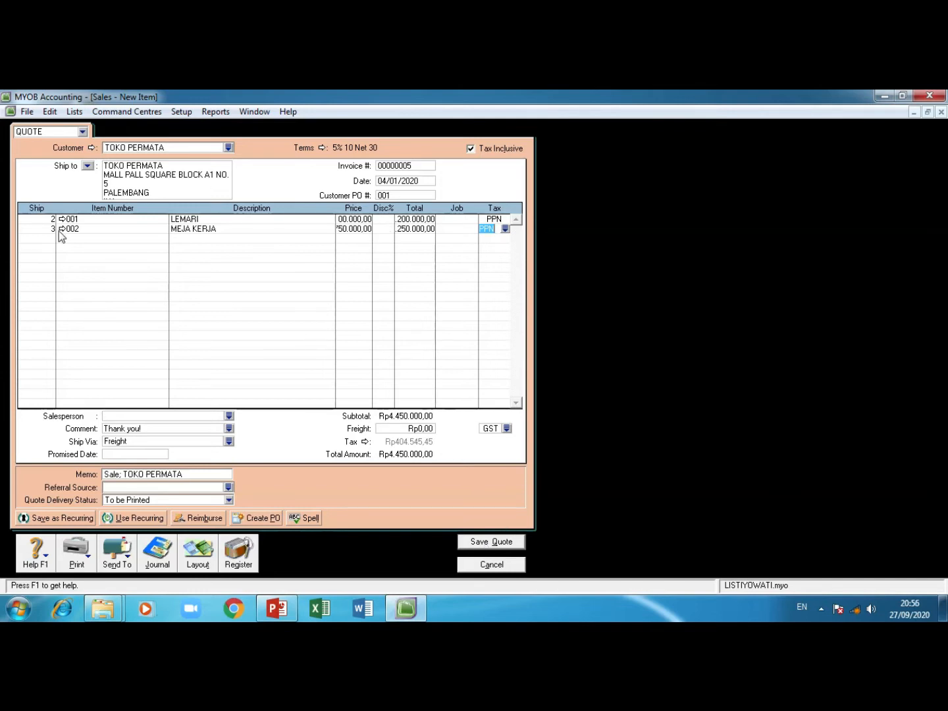
left_click(499, 544)
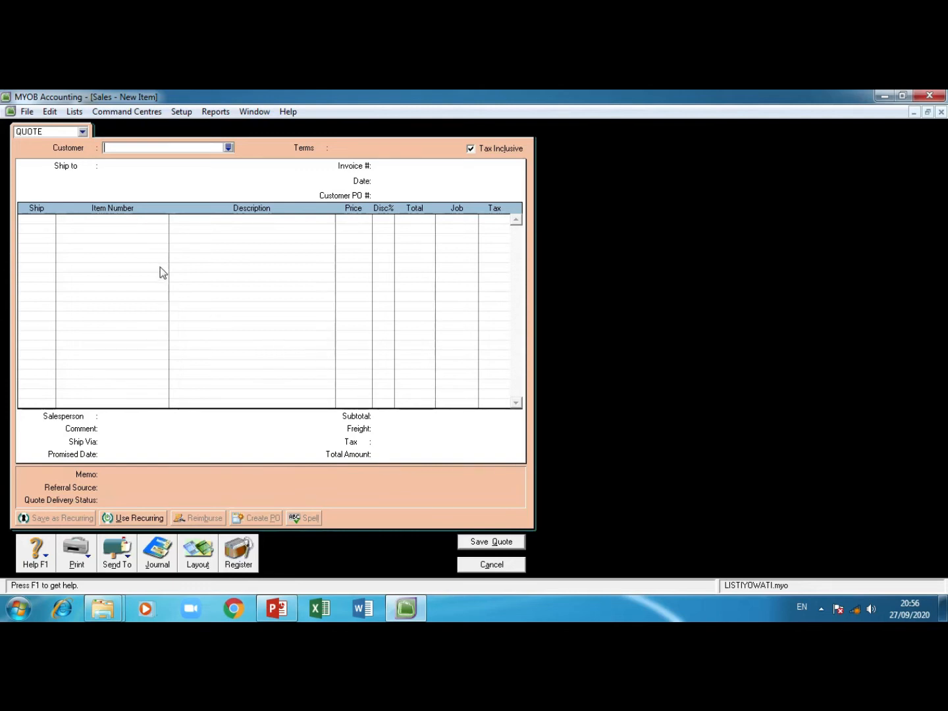
Change the sale type to ORDER and choose TOKO PERMATA as the customer without using the existing quote.
left_click(83, 132)
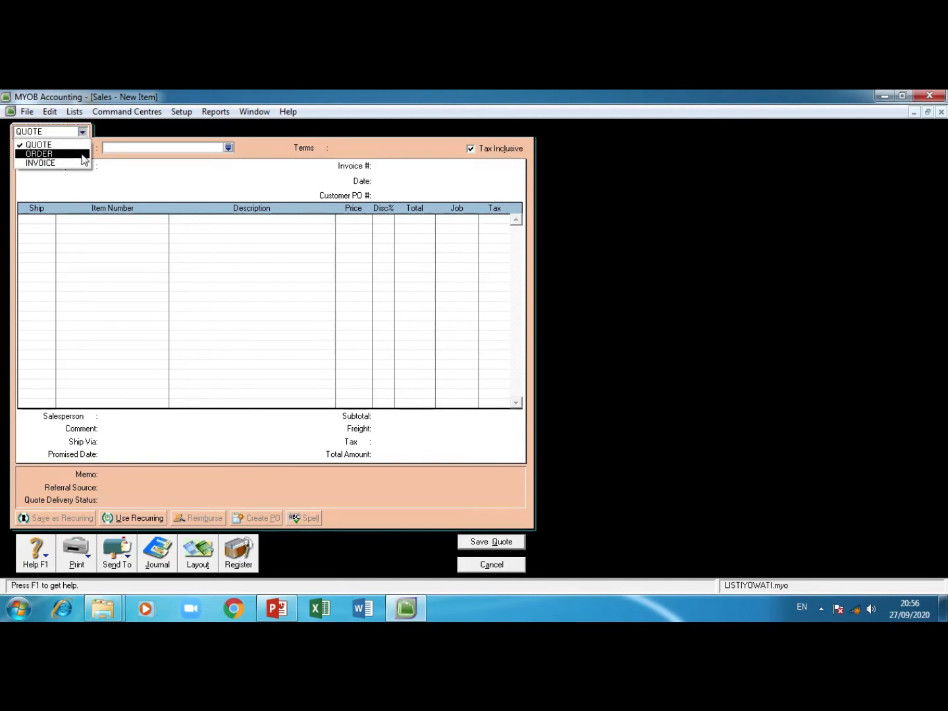
left_click(52, 154)
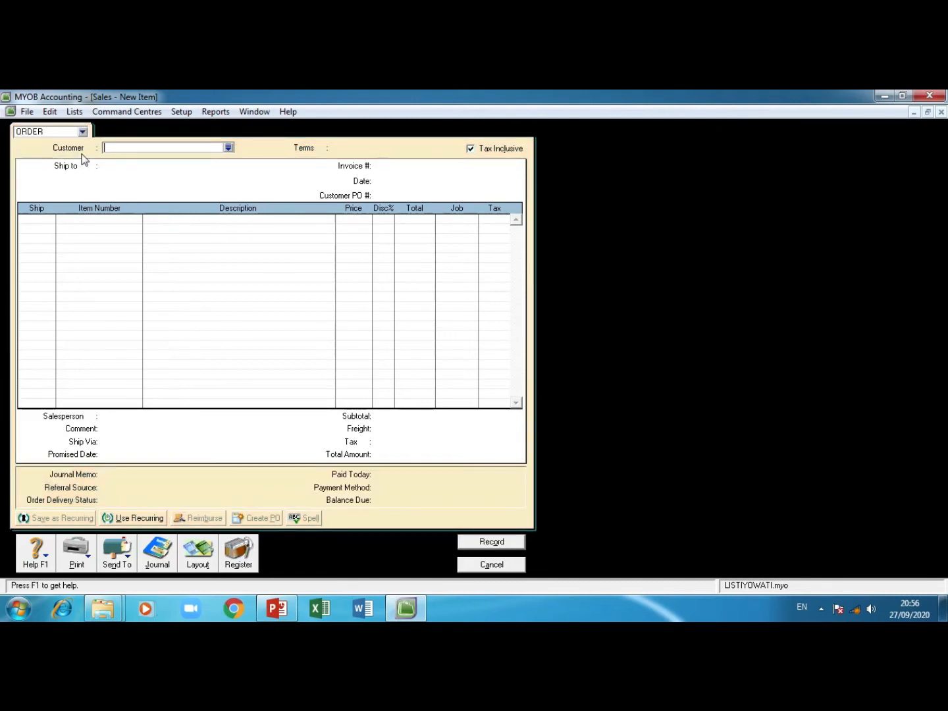
left_click(228, 147)
left_click(364, 281)
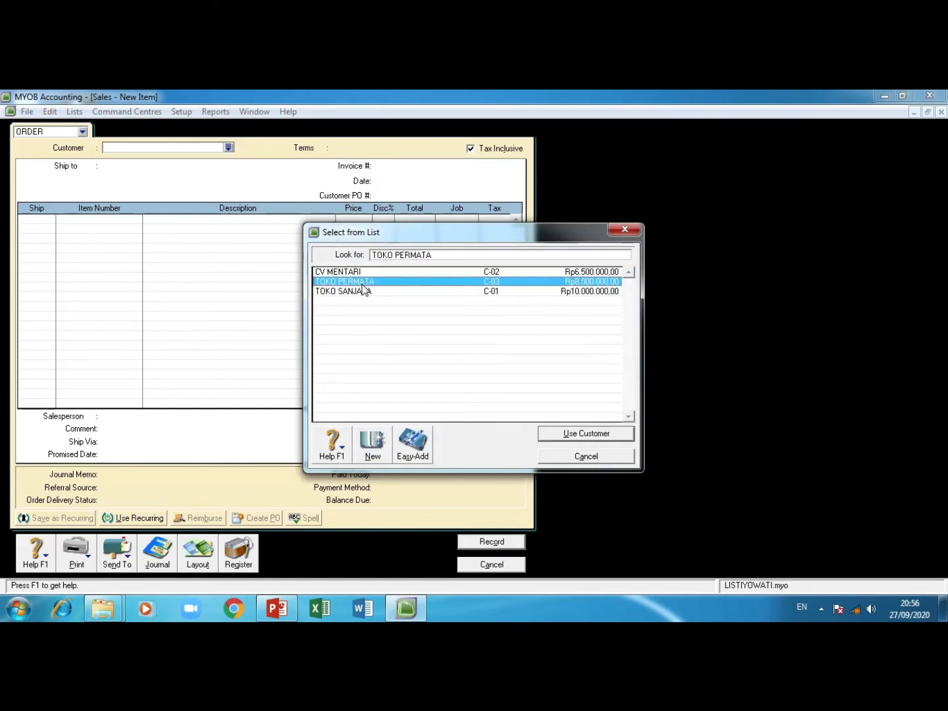
left_click(609, 435)
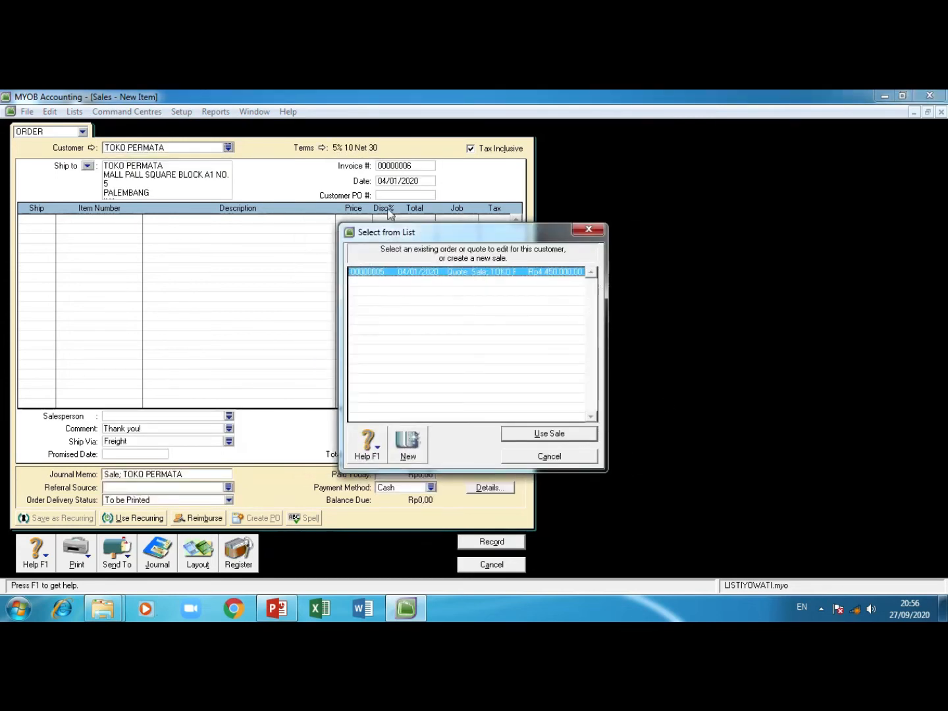
left_click(572, 459)
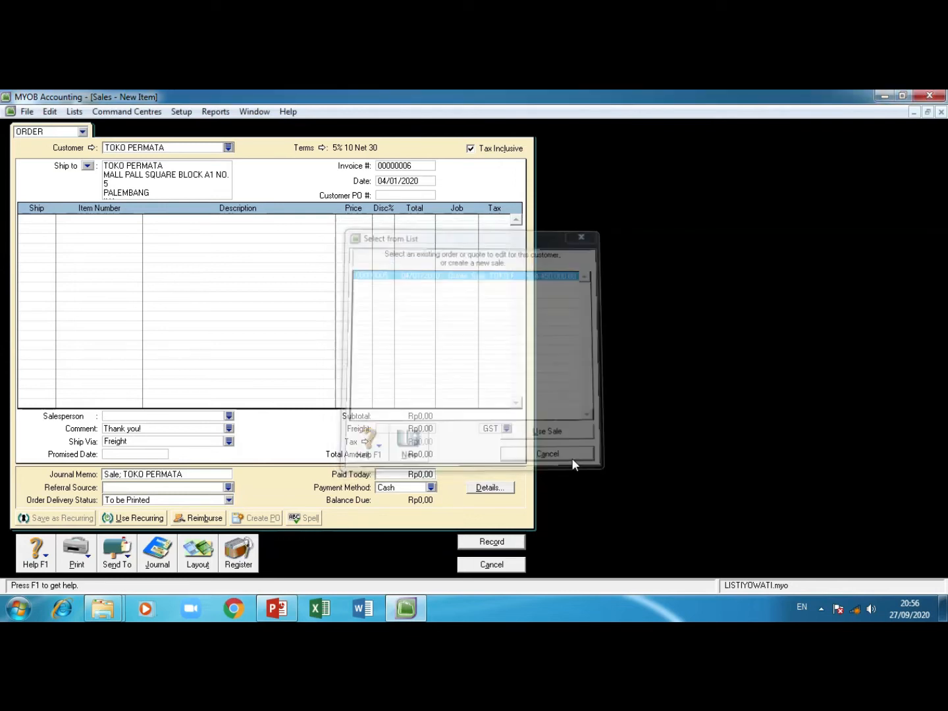
Enter the customer's PO number in the order header.
left_click(400, 180)
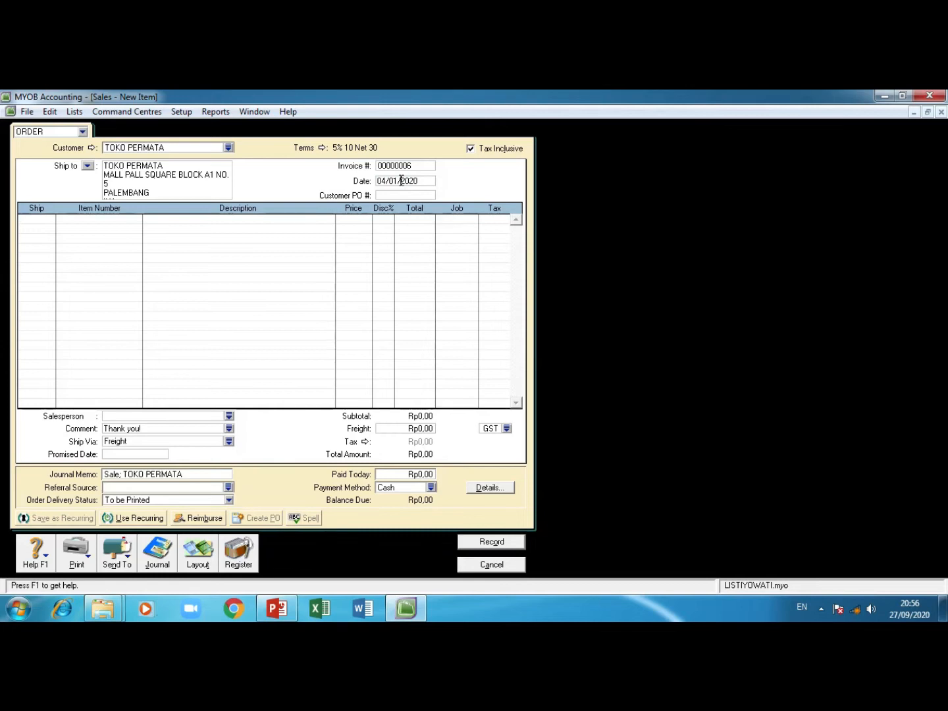
left_click(406, 196)
type("001")
key("Tab")
Enter the first order line with 2 units of item 001 LEMARI at a price of 1100000.
key("Tab")
key("Tab")
left_click(541, 430)
key("Tab")
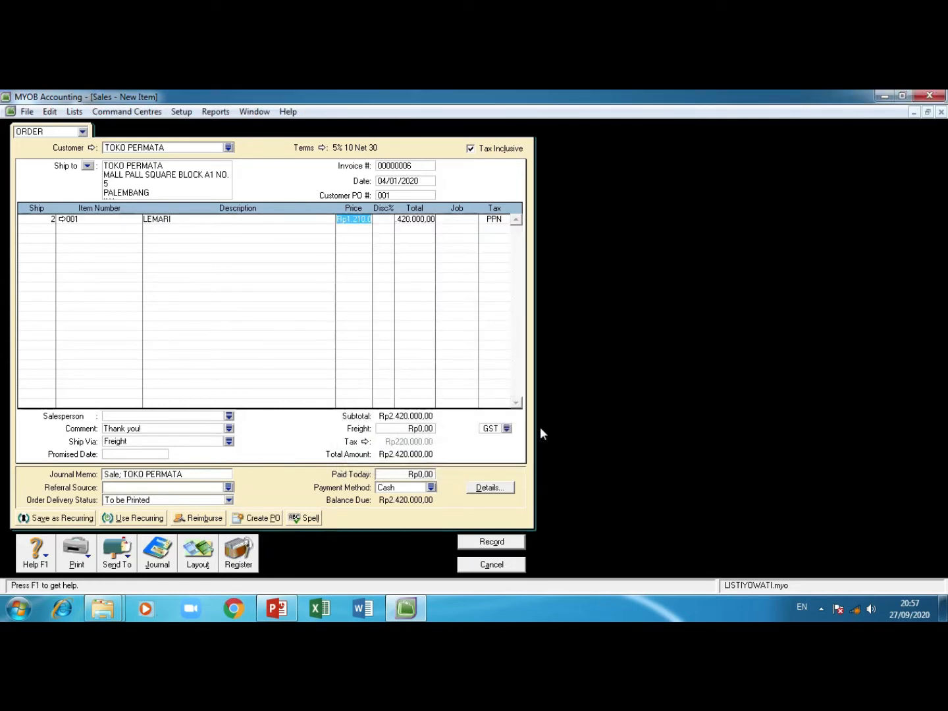
type("1100000")
key("Tab")
key("Tab")
key("Tab")
key("Tab")
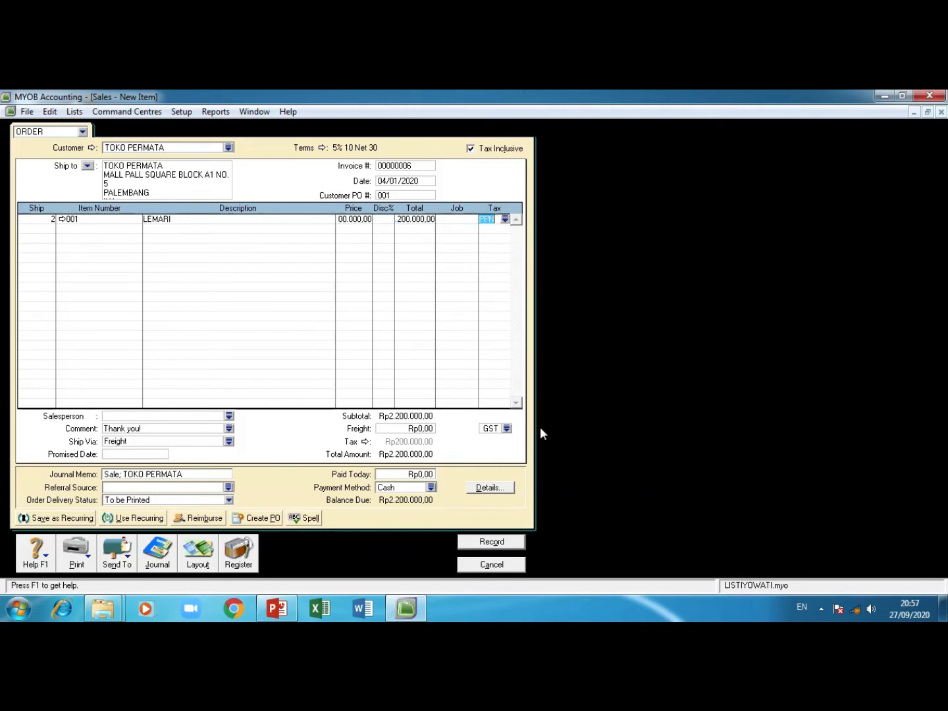
Add a second order line with 3 units of item 002 MEJA KERJA at a price of 750000, and record the order.
type("3")
key("Tab")
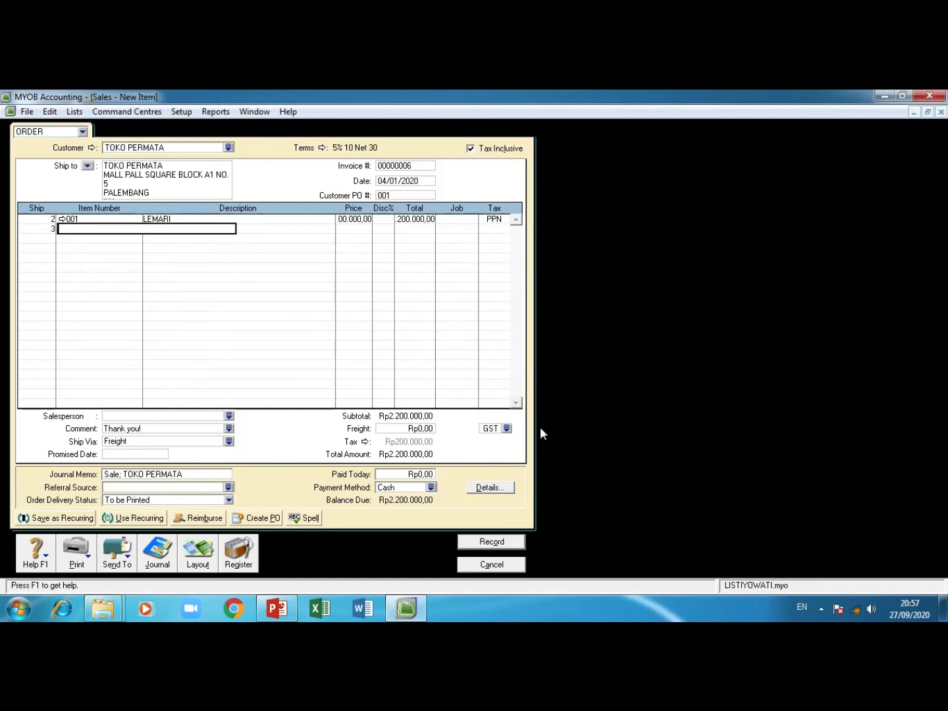
key("Tab")
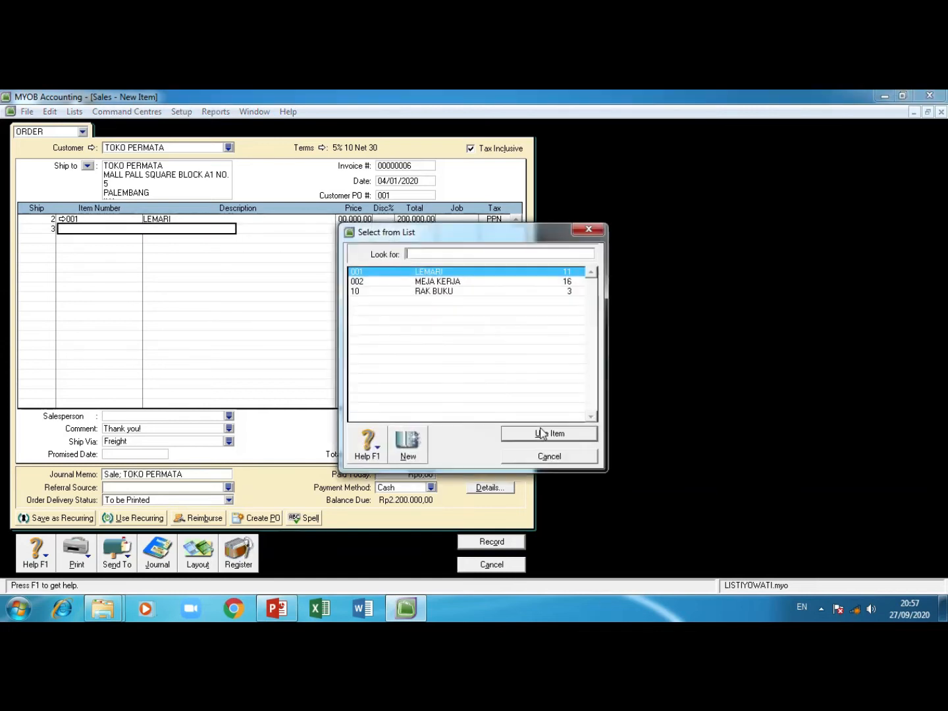
left_click(521, 282)
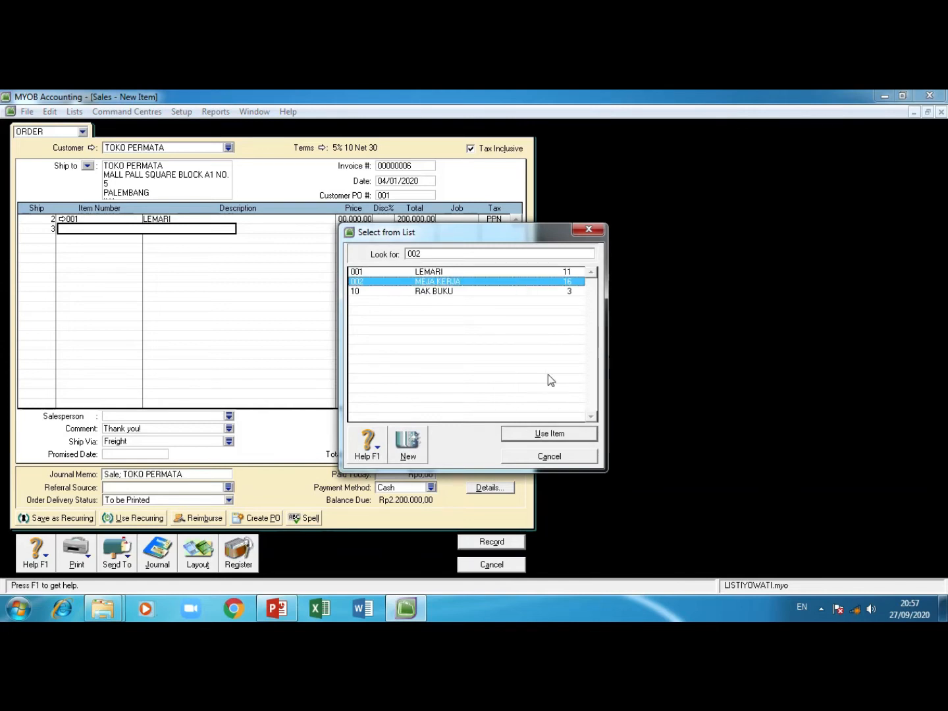
left_click(549, 433)
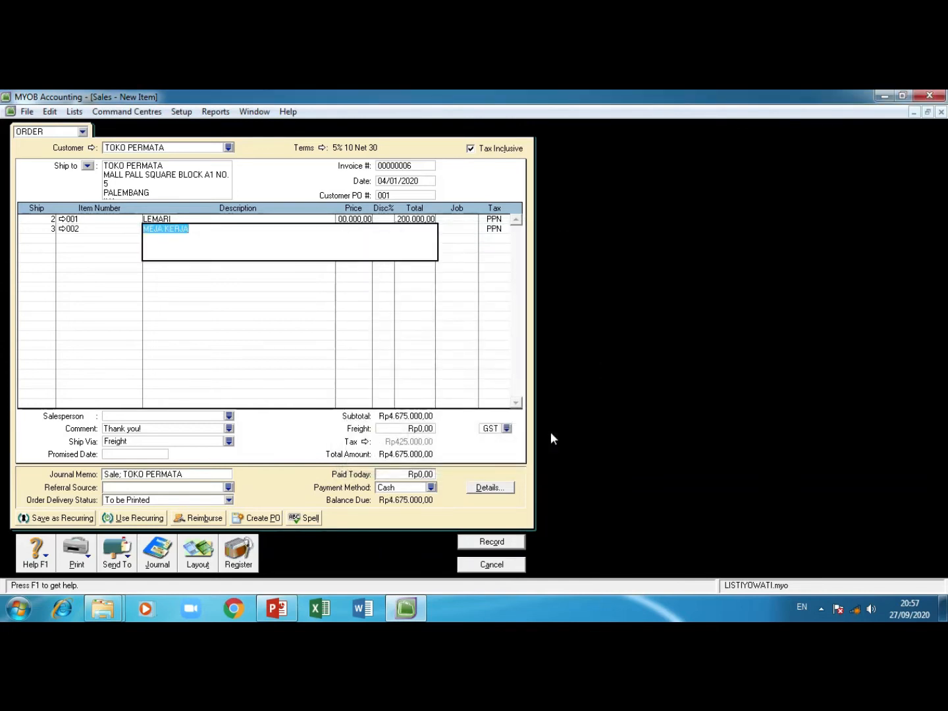
key("Tab")
type("750000")
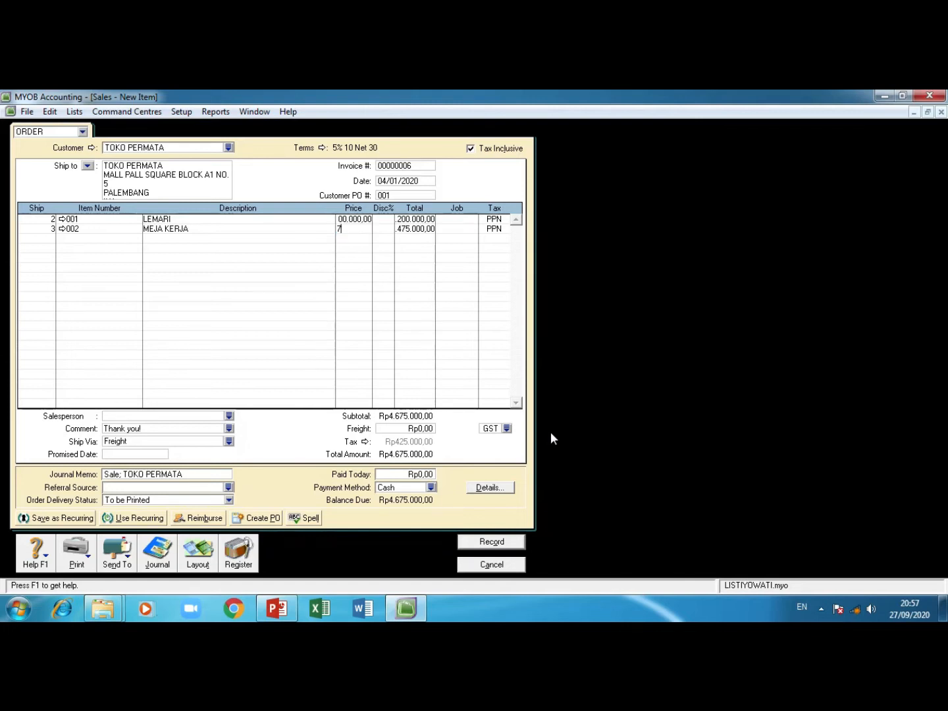
key("Tab")
key("Tab")
key("Tab")
key("Tab")
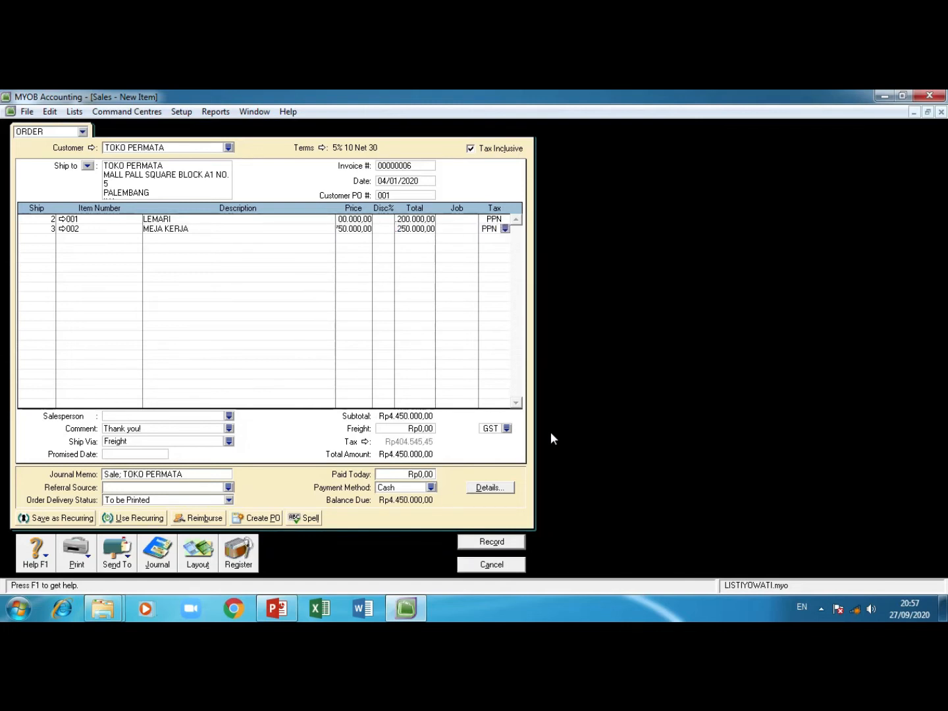
left_click(501, 547)
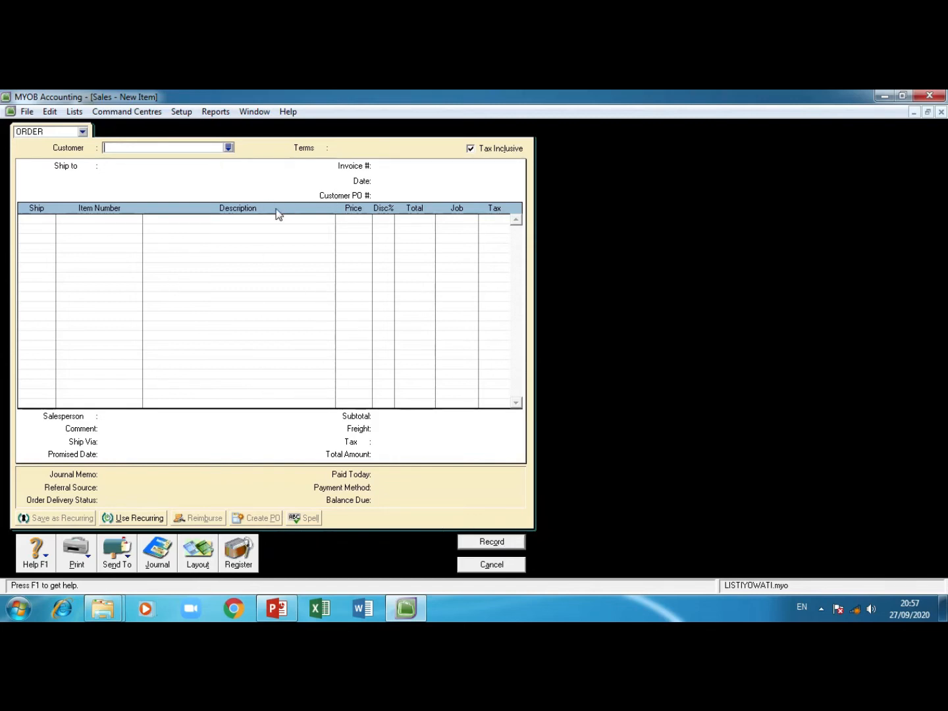
Change the sale type to INVOICE and choose TOKO PERMATA as the customer without using an existing quote or order.
left_click(82, 132)
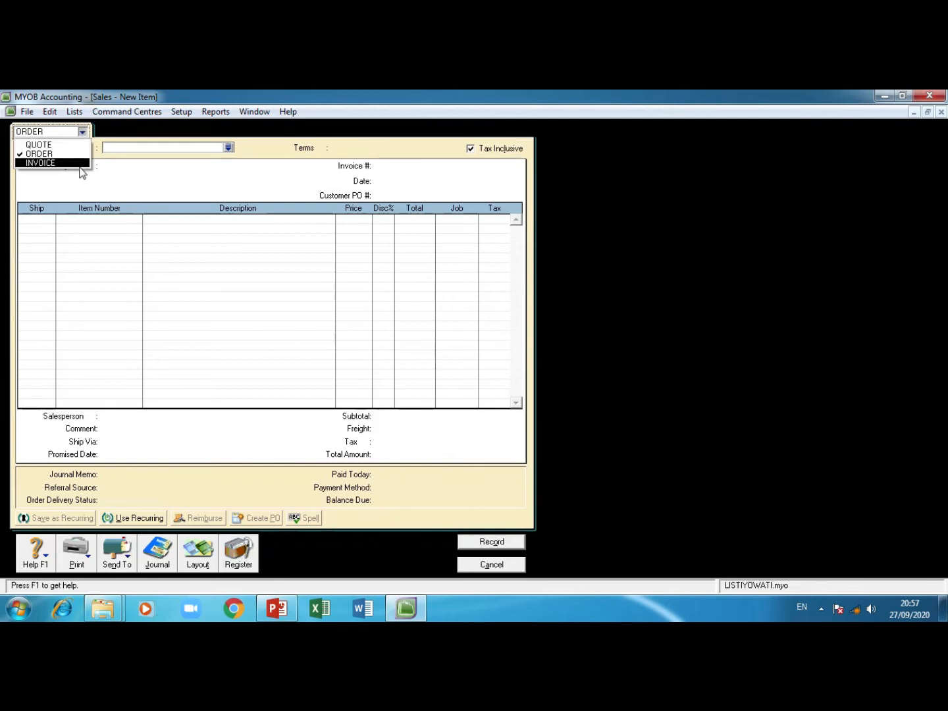
left_click(83, 163)
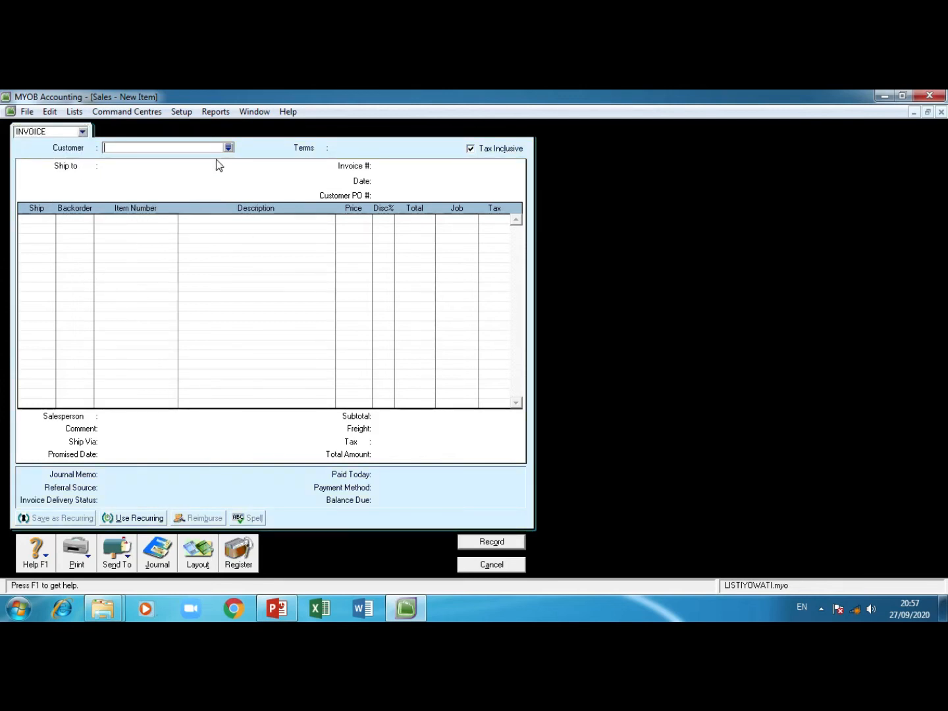
left_click(228, 148)
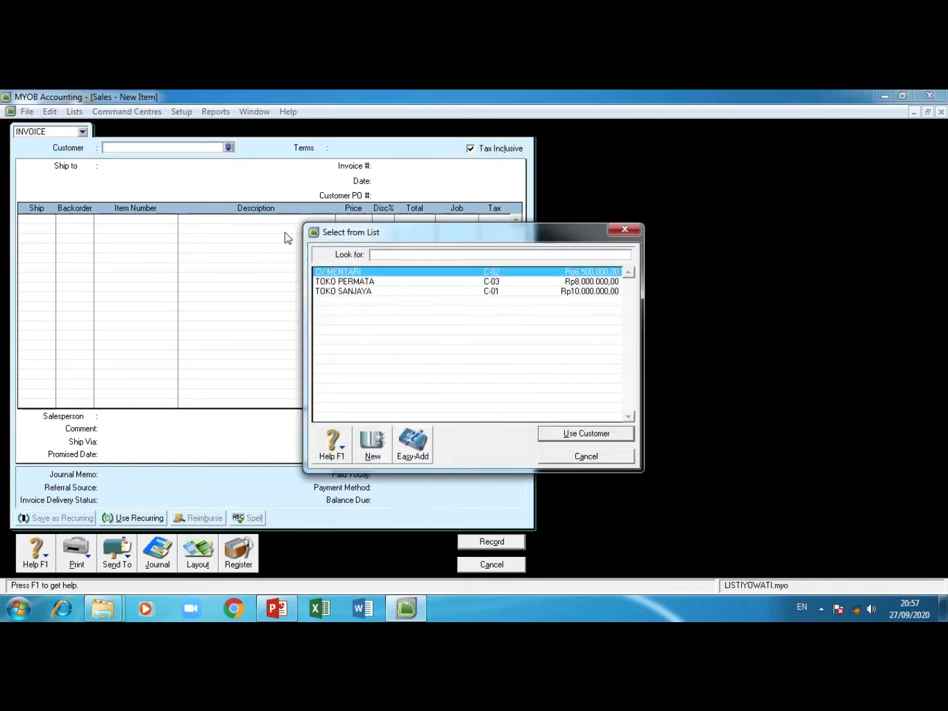
left_click(326, 282)
left_click(598, 434)
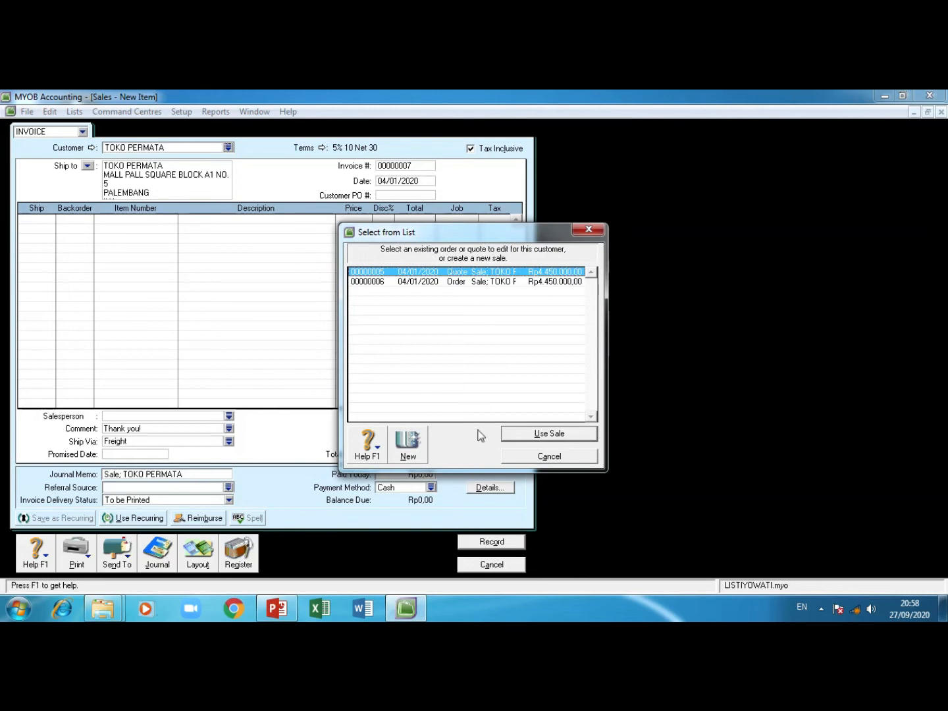
left_click(549, 457)
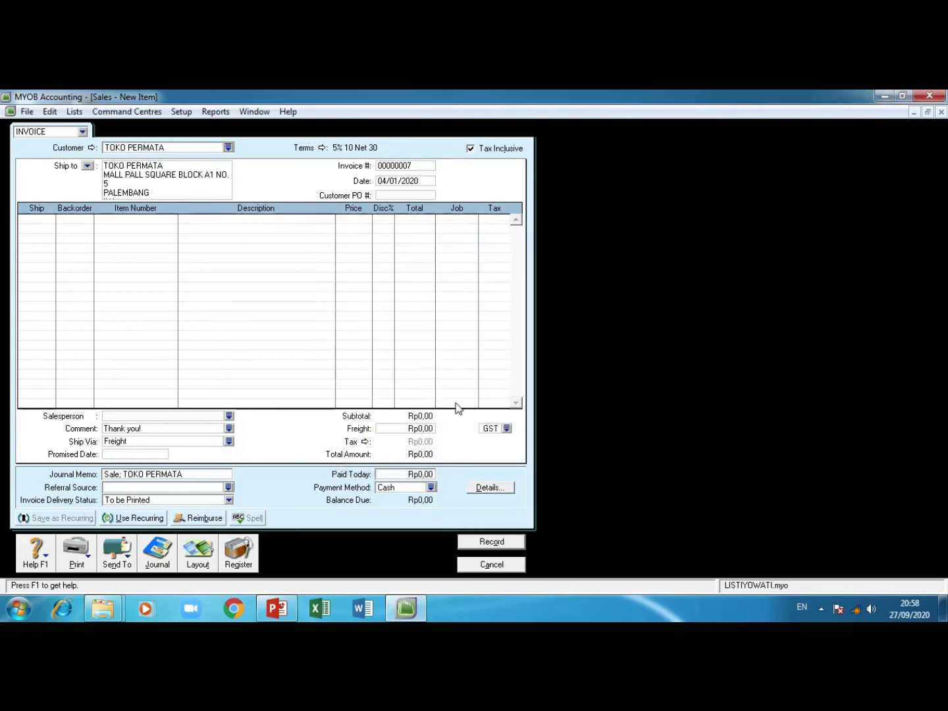
Enter the customer's PO number in the invoice header.
left_click(391, 195)
type("00")
key("Tab")
Enter the first invoice line with 2 units of item 001 LEMARI at a price of 1100000.
type("2")
key("Tab")
key("Tab")
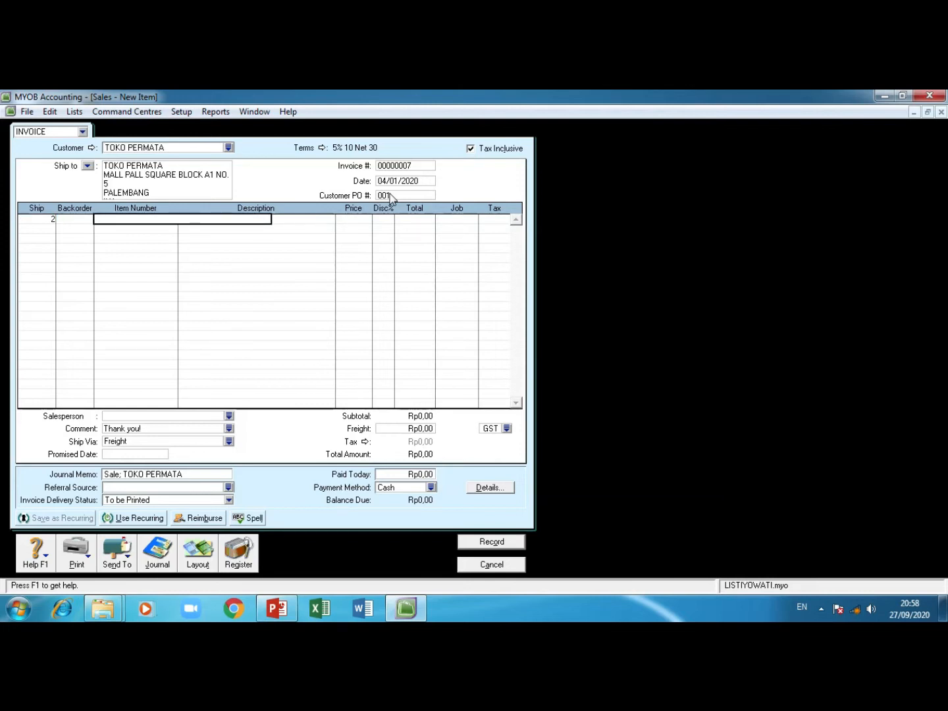
key("Tab")
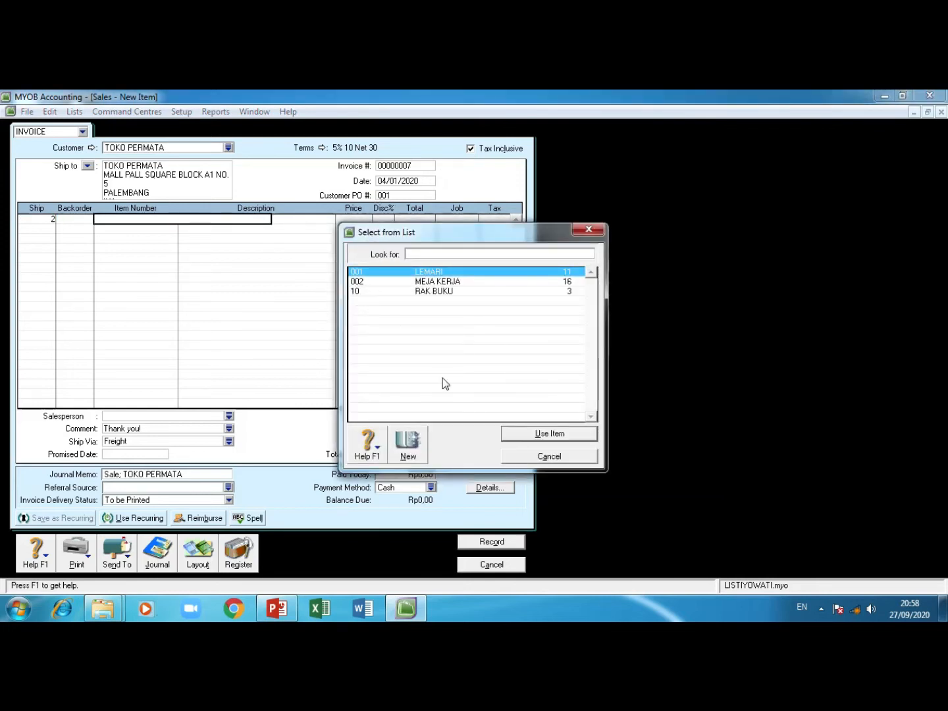
left_click(574, 434)
key("Tab")
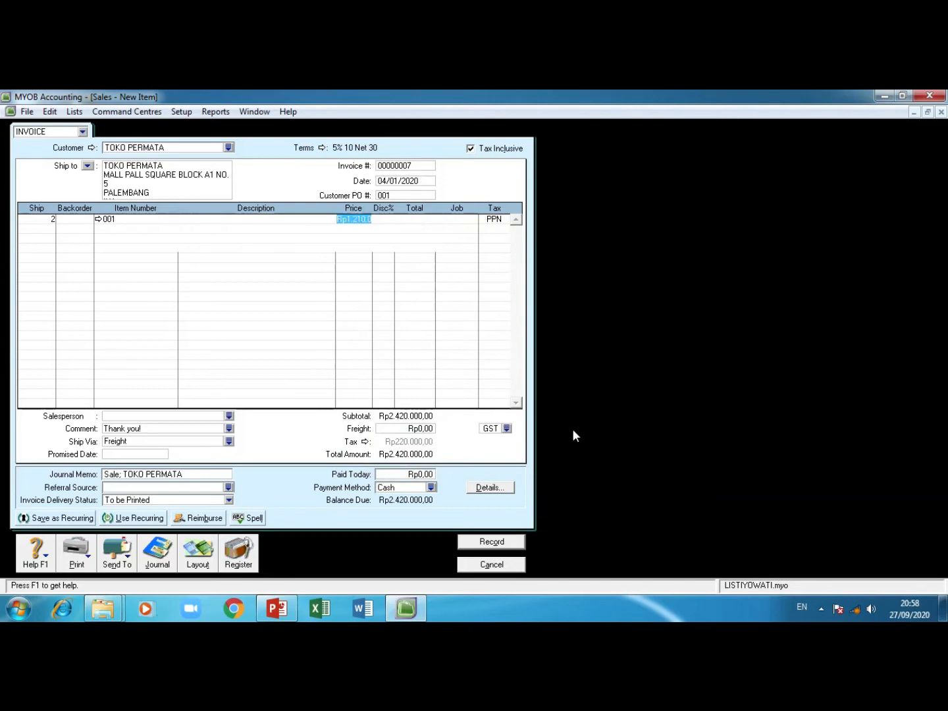
type("1100000")
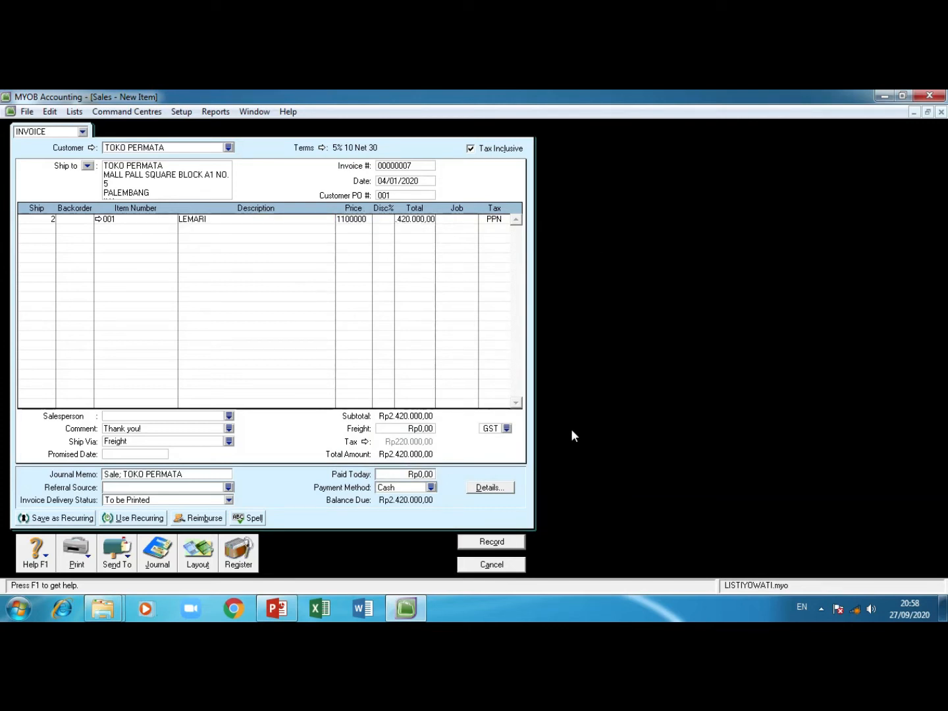
key("Tab")
key("Tab")
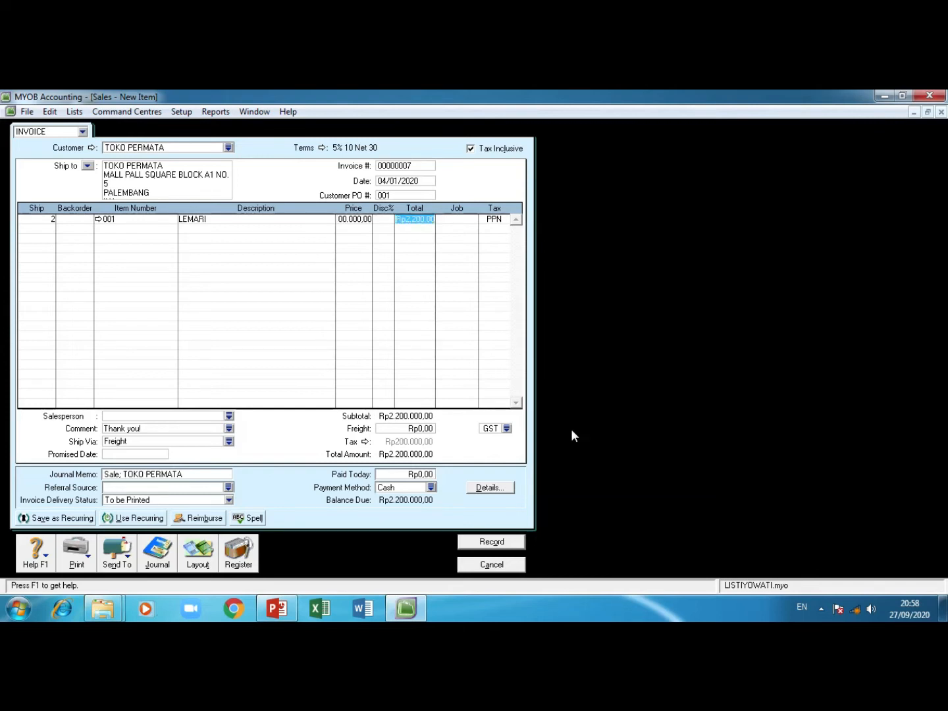
key("Tab")
key("Tab")
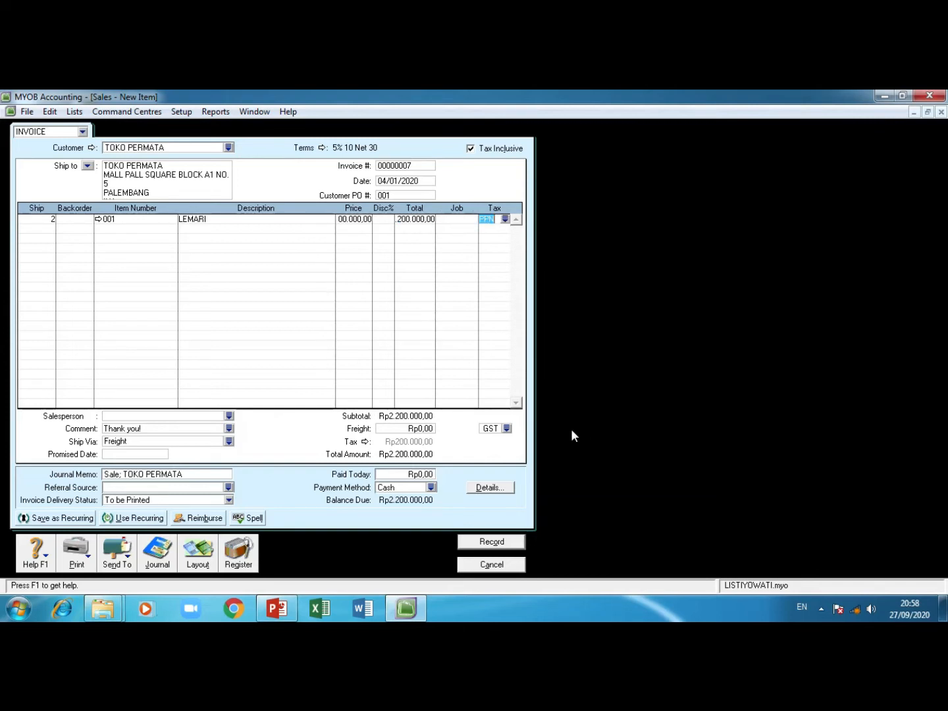
Add a second invoice line with 3 units of item 002 MEJA KERJA at a price of 750000, and record the invoice.
key("Tab")
type("3")
key("Tab")
key("Tab")
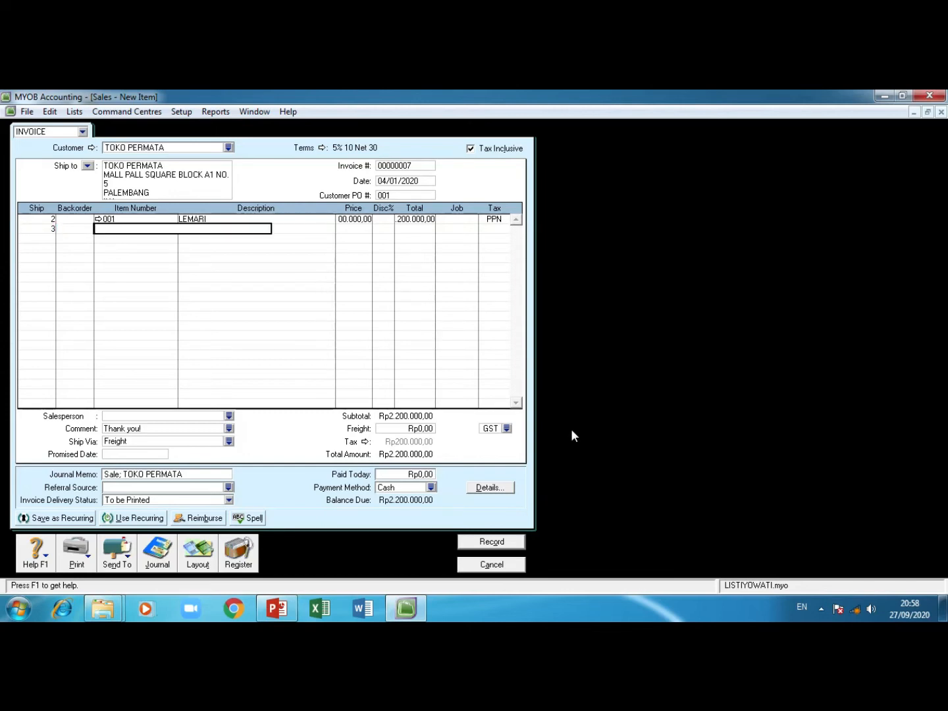
key("Tab")
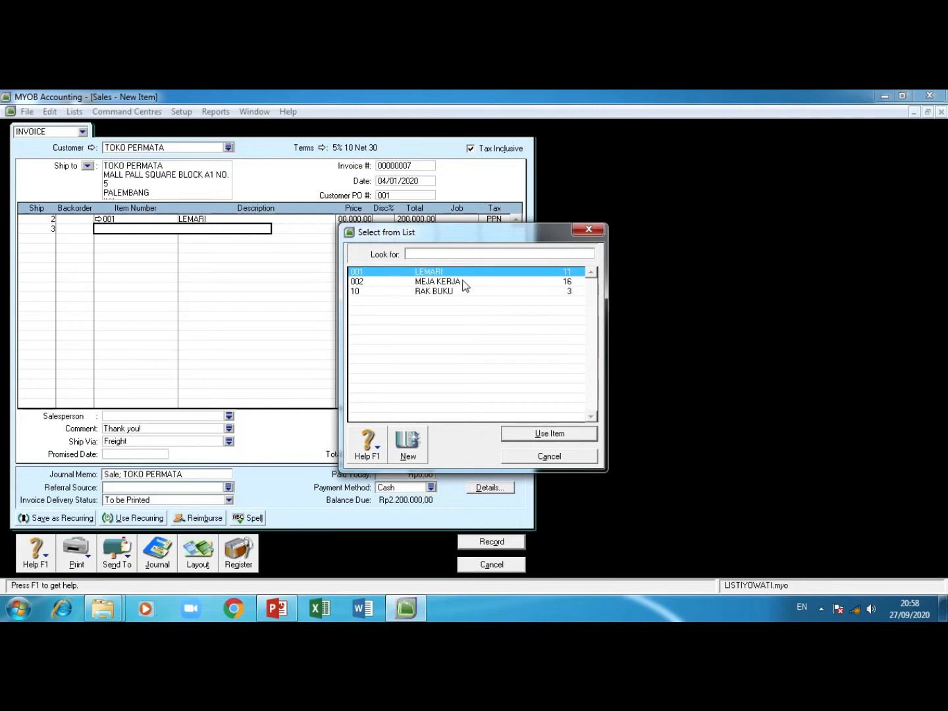
type("002")
left_click(548, 434)
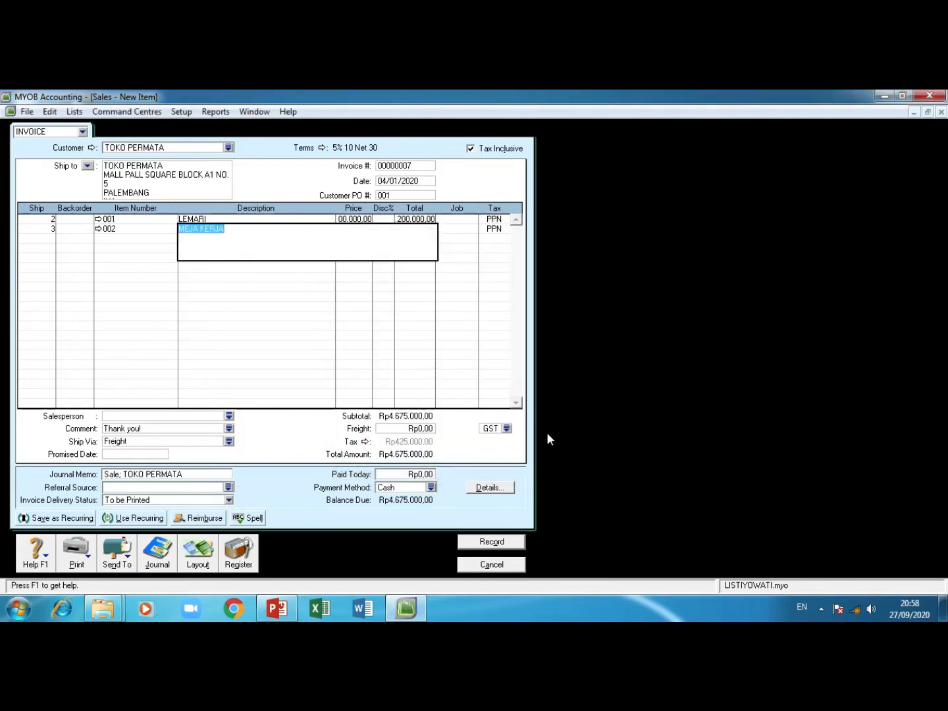
key("Tab")
type("750000")
key("Tab")
key("Tab")
key("Tab")
key("Tab")
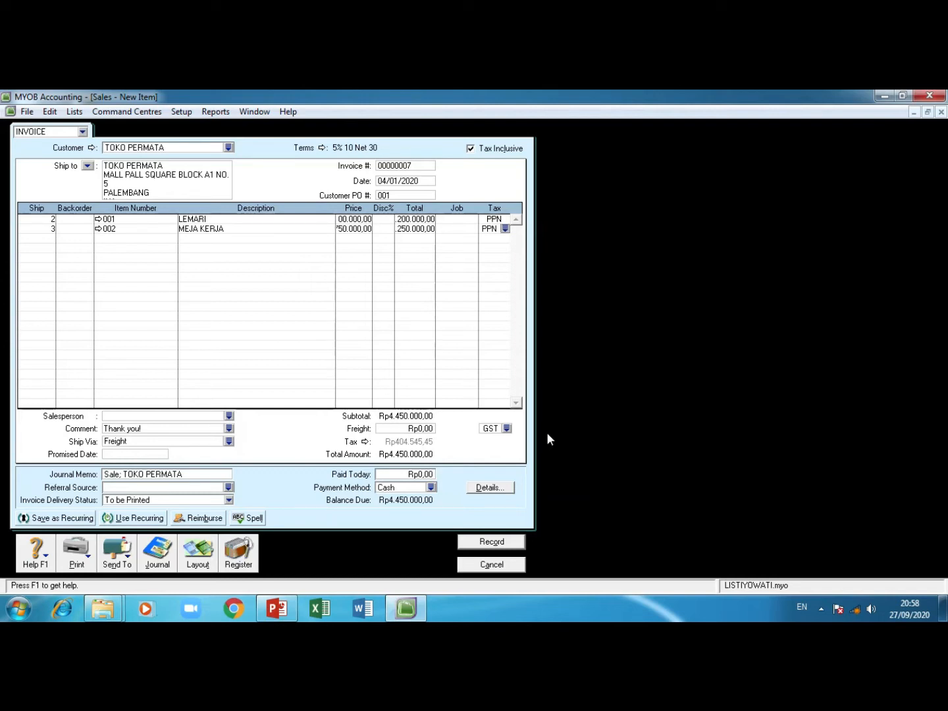
left_click(482, 547)
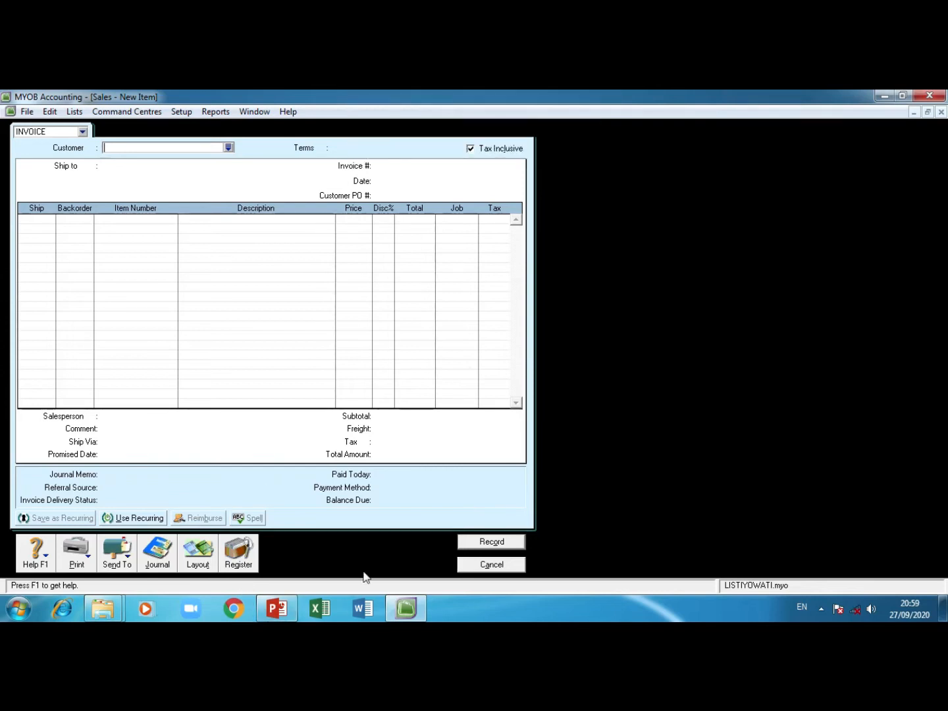
left_click(493, 565)
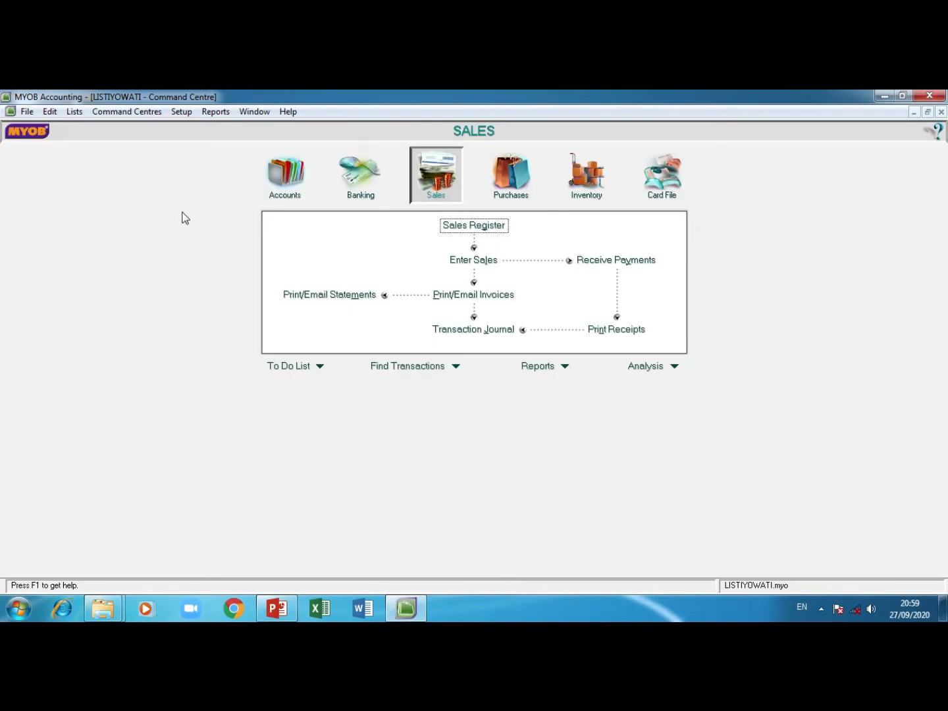
Examine the recorded TOKO PERMATA quote in the Sales Register.
left_click(131, 112)
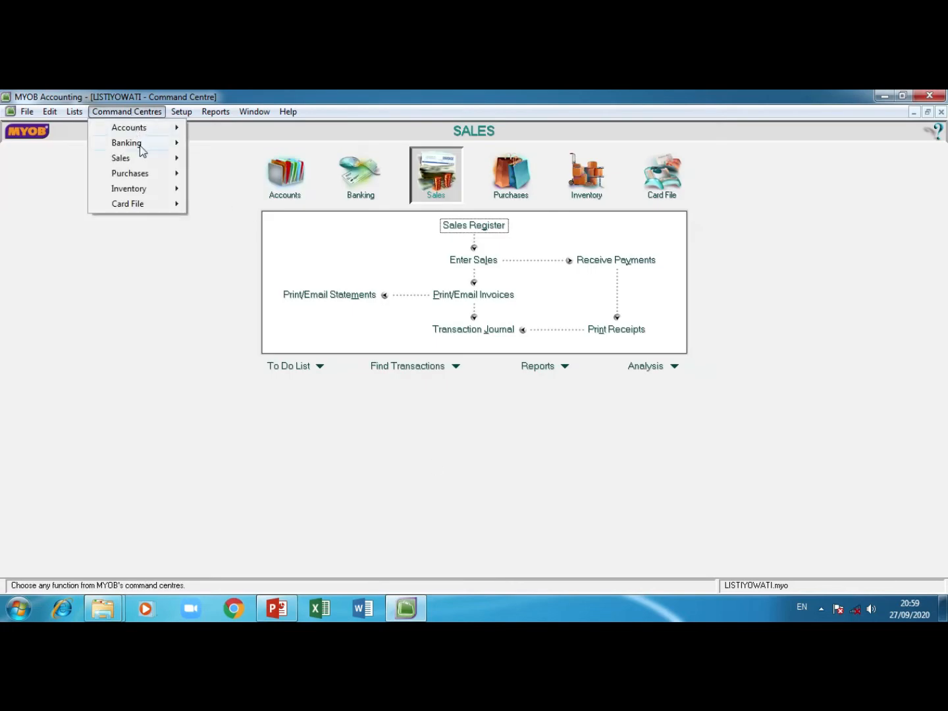
mouse_move(140, 158)
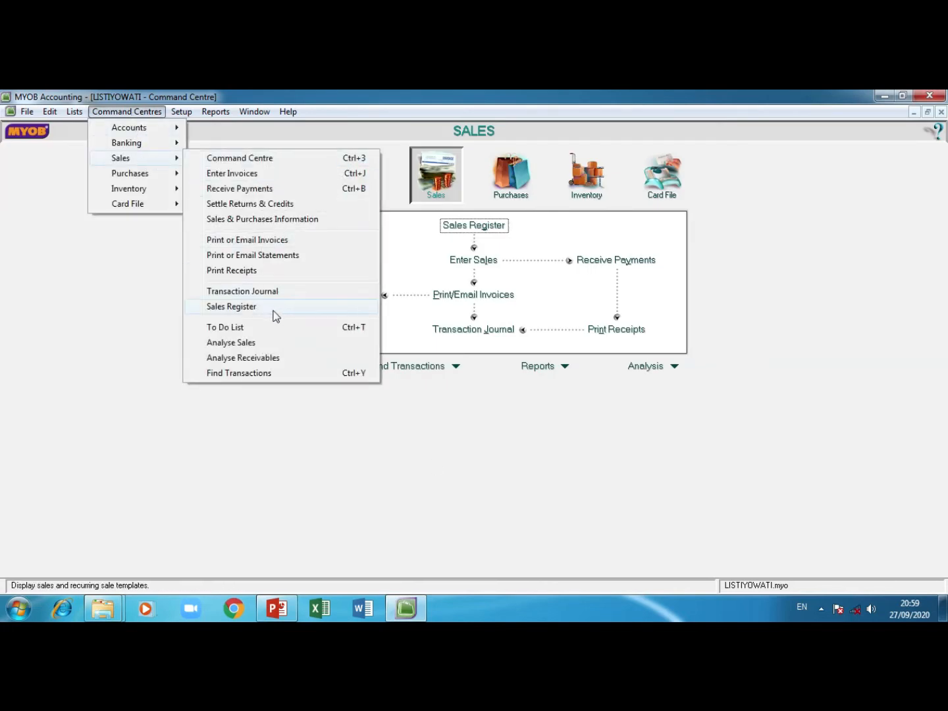
left_click(232, 307)
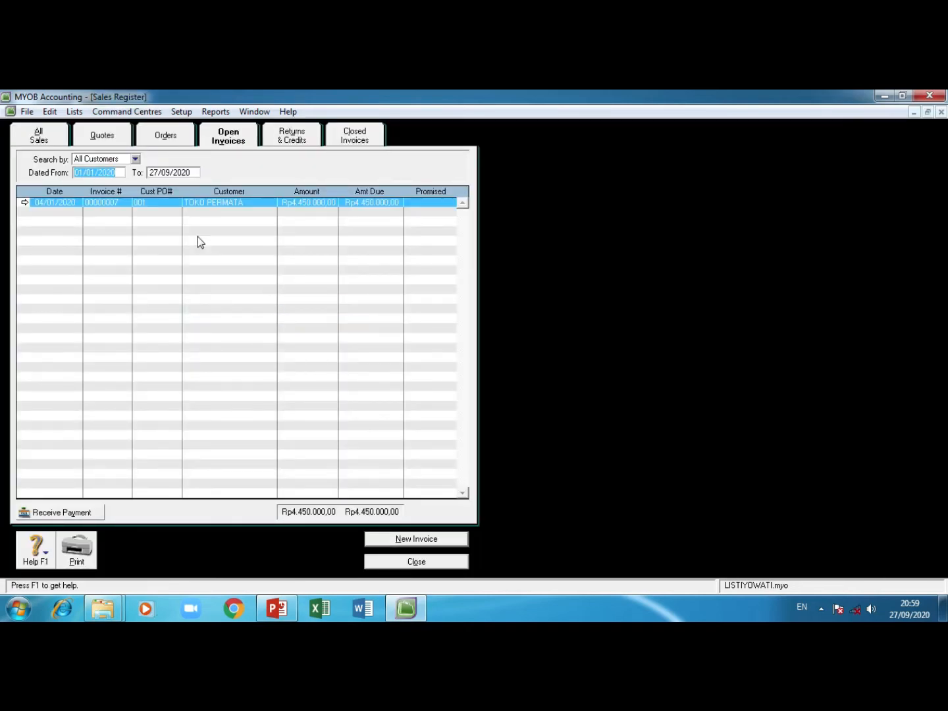
left_click(105, 136)
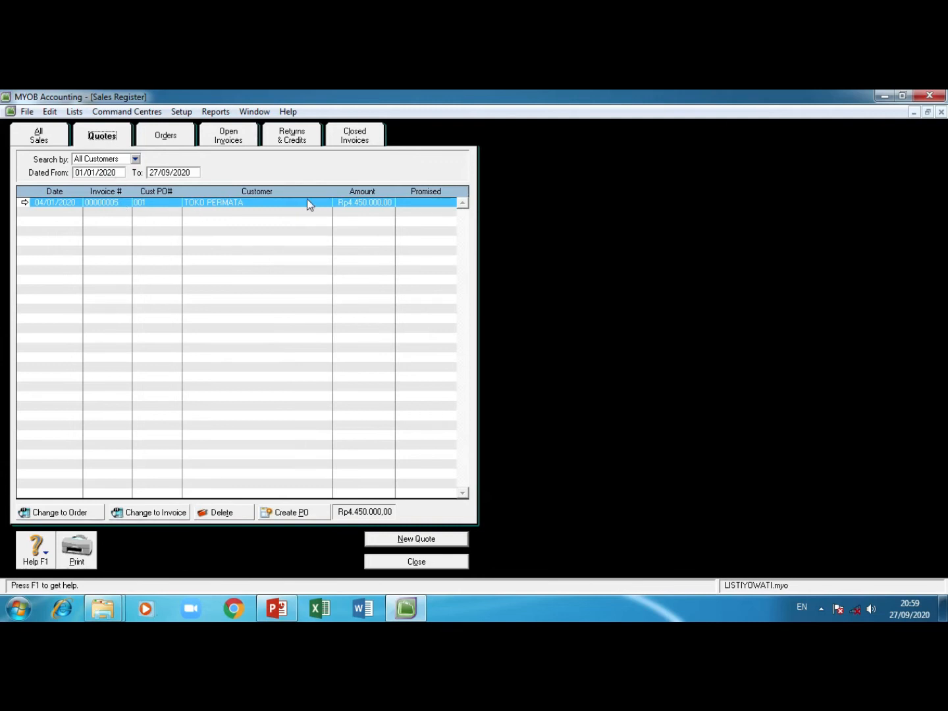
left_click(25, 204)
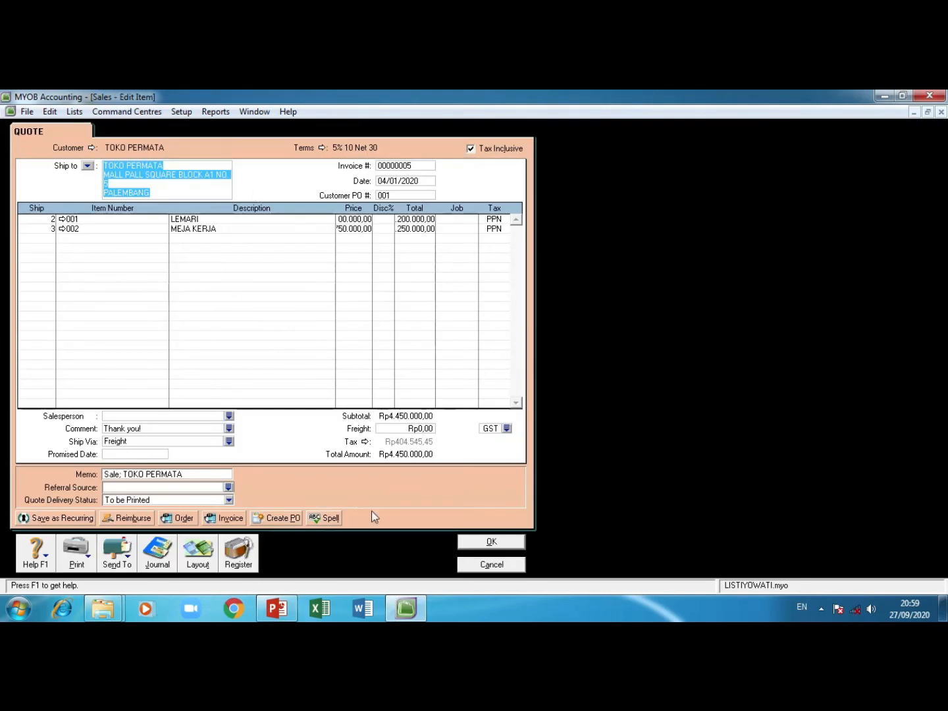
left_click(491, 542)
Examine the recorded TOKO PERMATA order and the open invoices in the Sales Register.
left_click(165, 136)
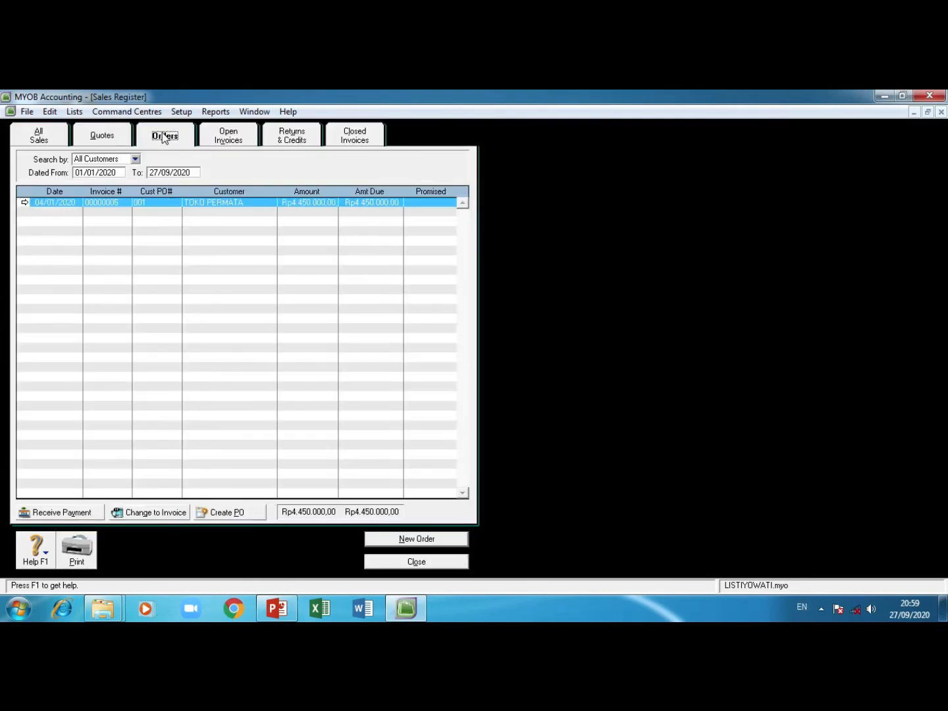
left_click(25, 203)
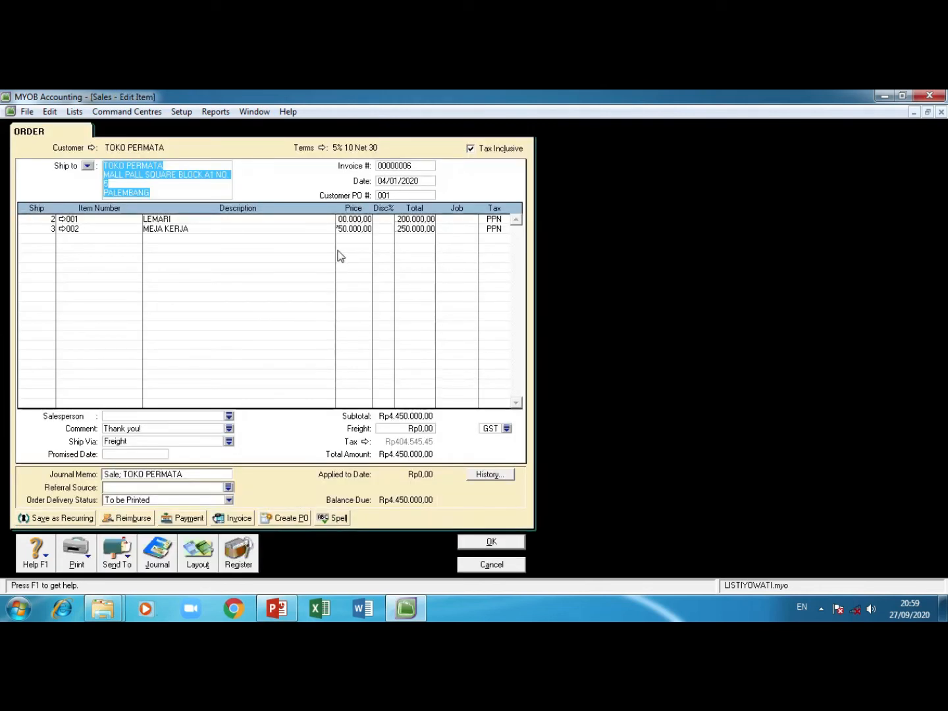
left_click(484, 542)
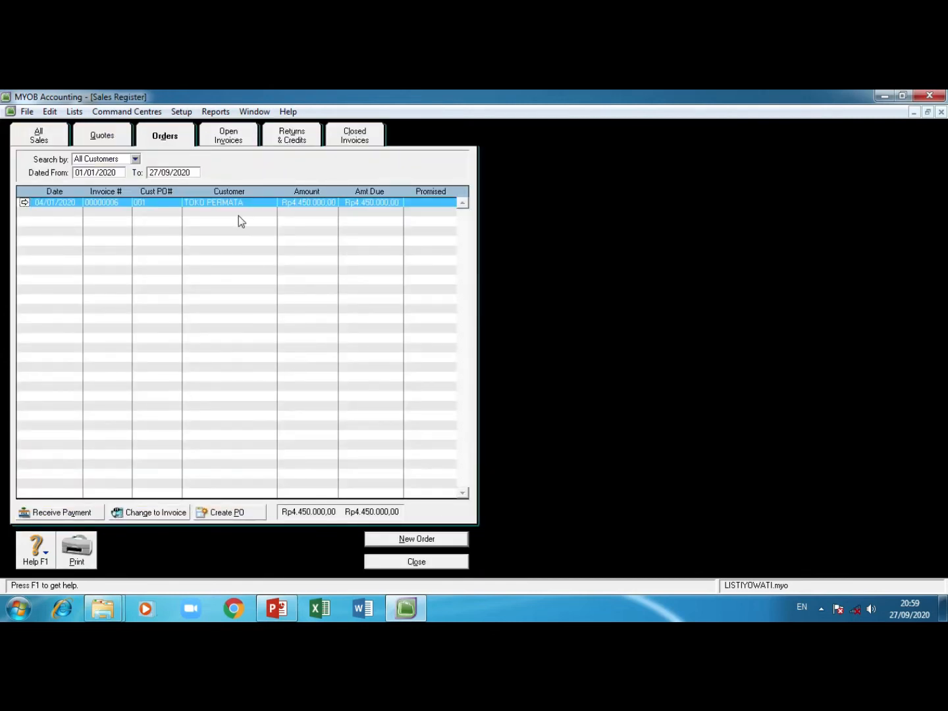
left_click(232, 142)
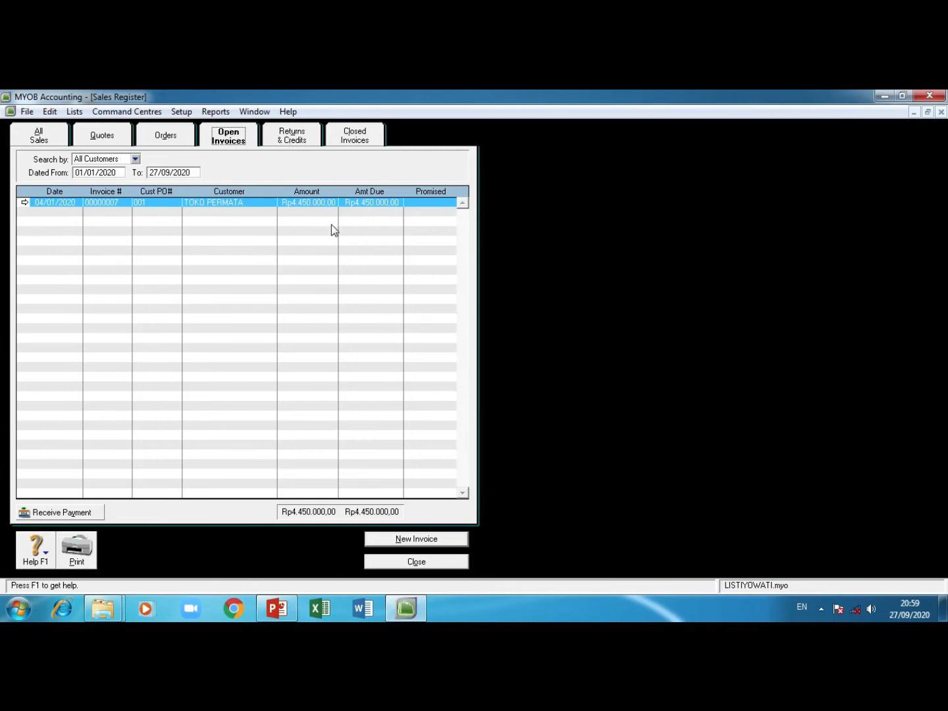
left_click(424, 563)
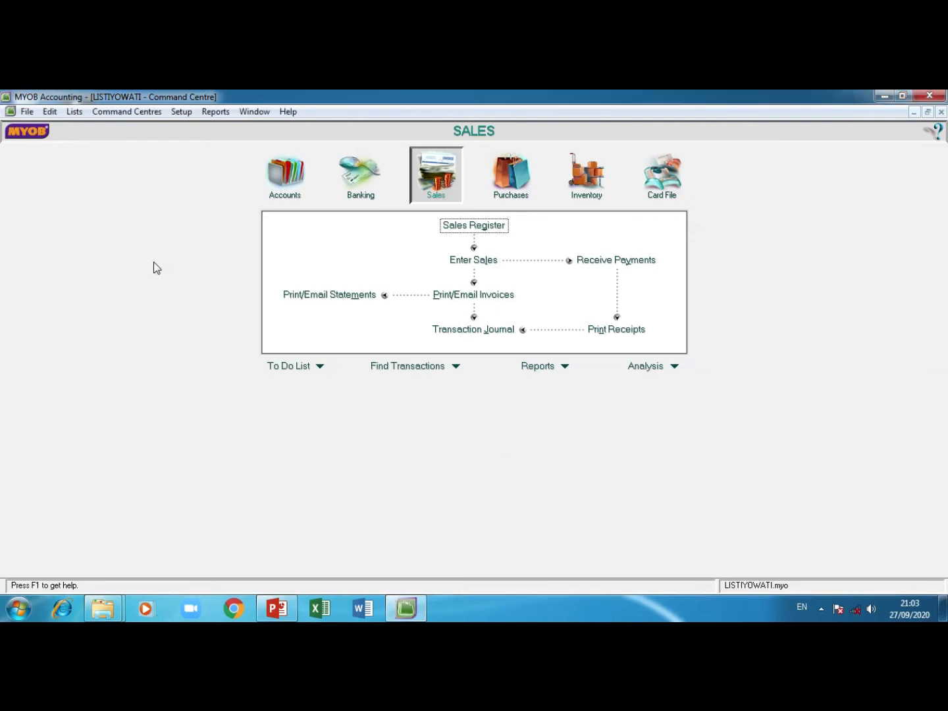
Start a received payment entry and choose TOKO PERMATA as the paying customer.
left_click(122, 114)
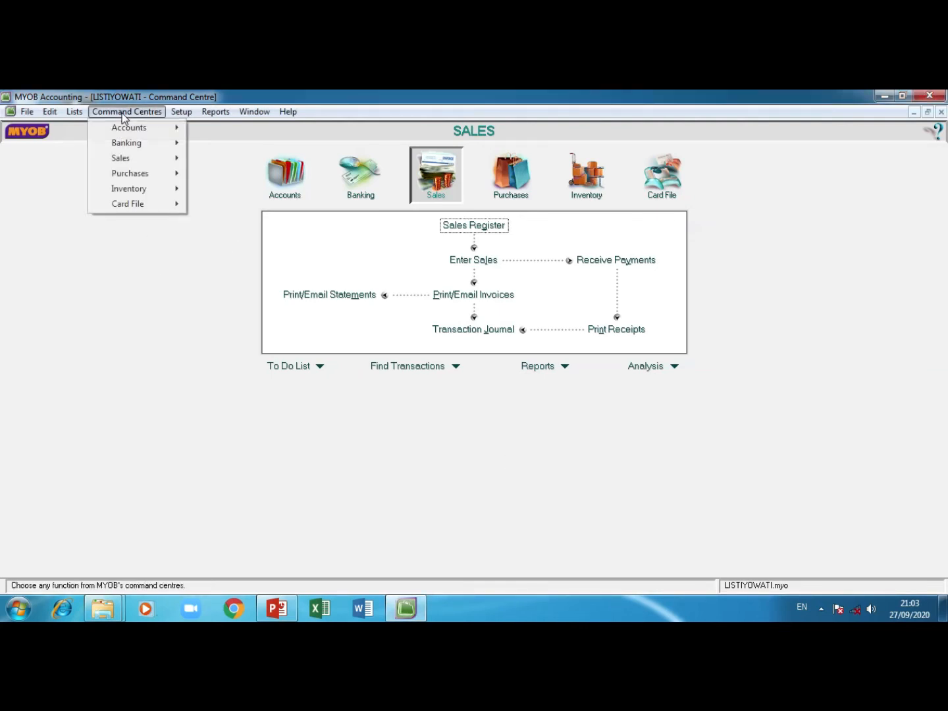
mouse_move(132, 158)
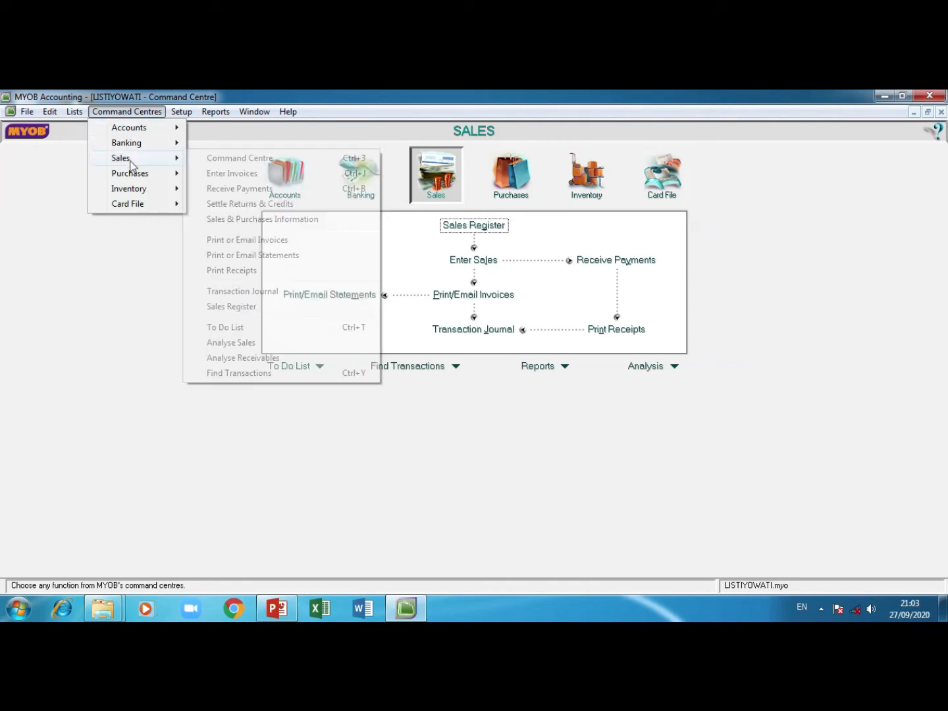
left_click(260, 191)
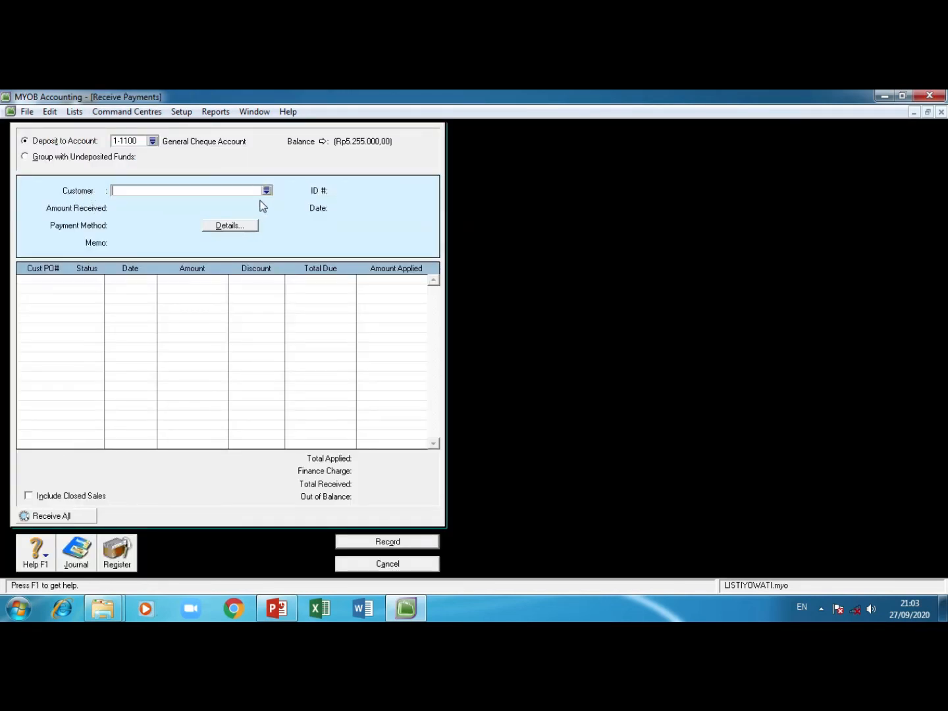
left_click(267, 191)
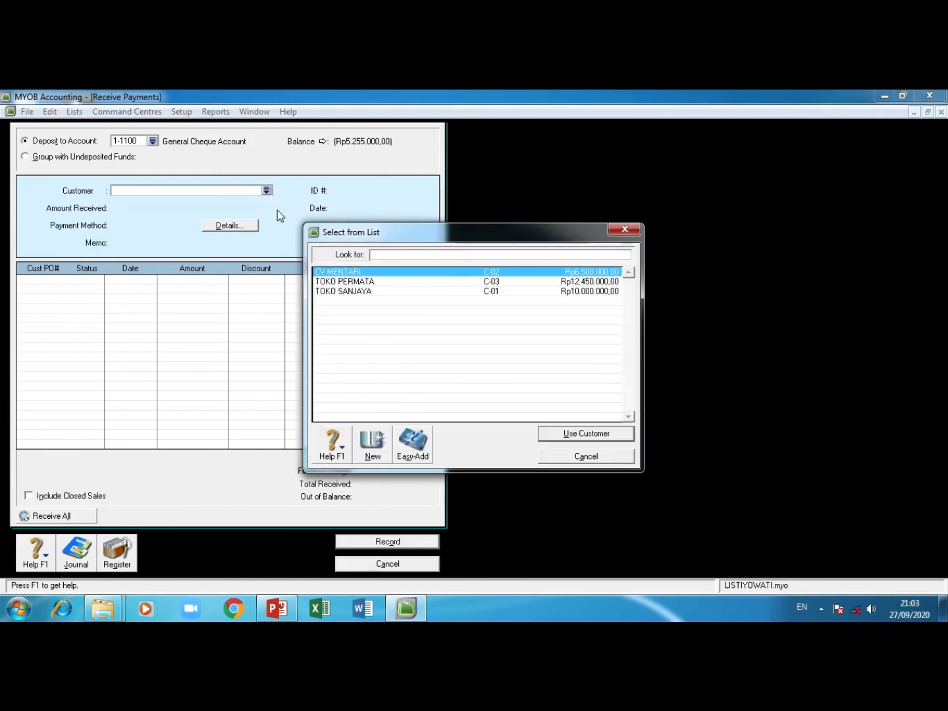
left_click(338, 283)
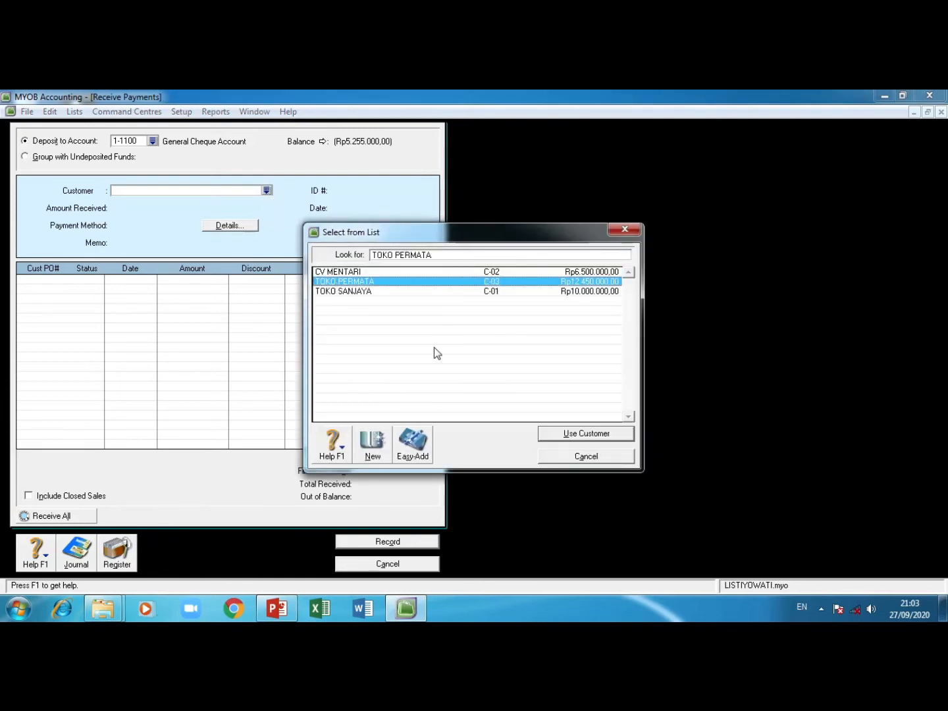
left_click(560, 436)
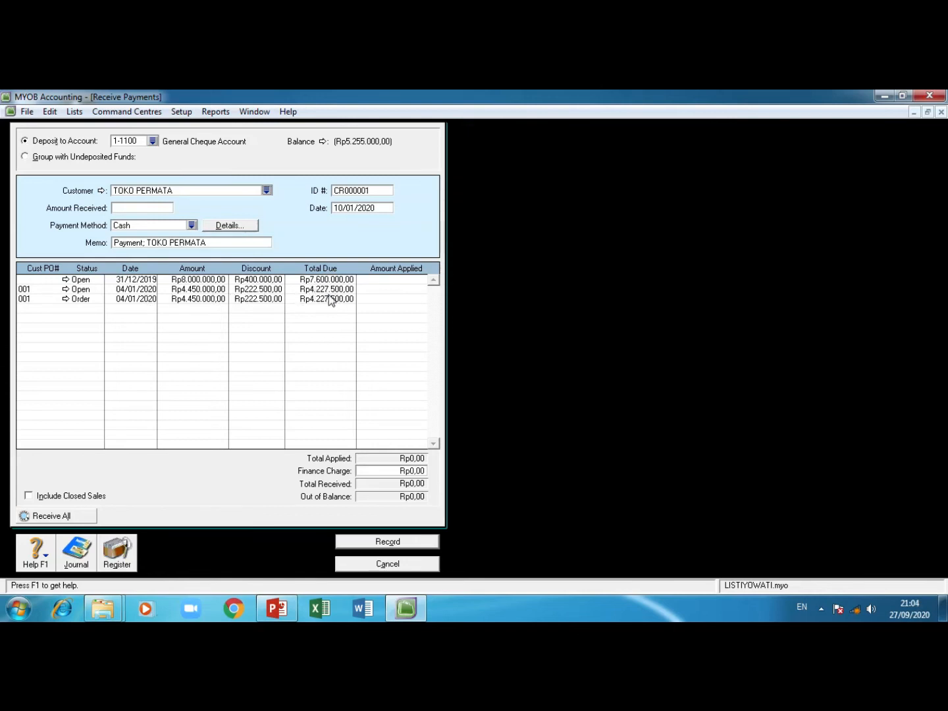
Set the amount received to 4227500 and the payment date to 15/01/2020.
left_click(128, 210)
type("4227500")
left_click(361, 207)
left_click_drag(383, 207, 341, 211)
type("15")
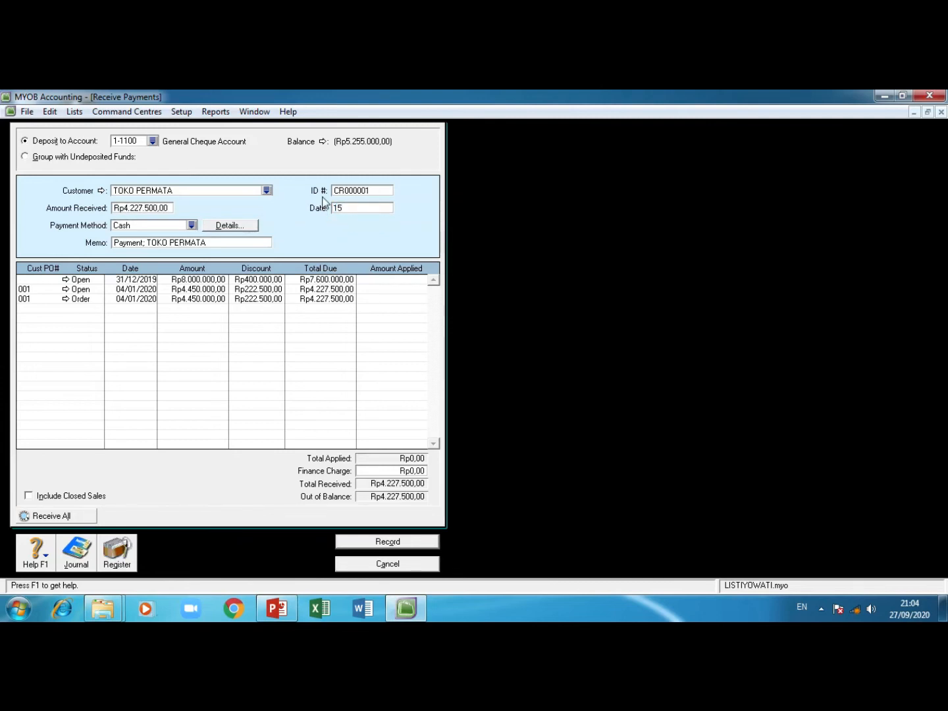
type("/1/2020")
key("Tab")
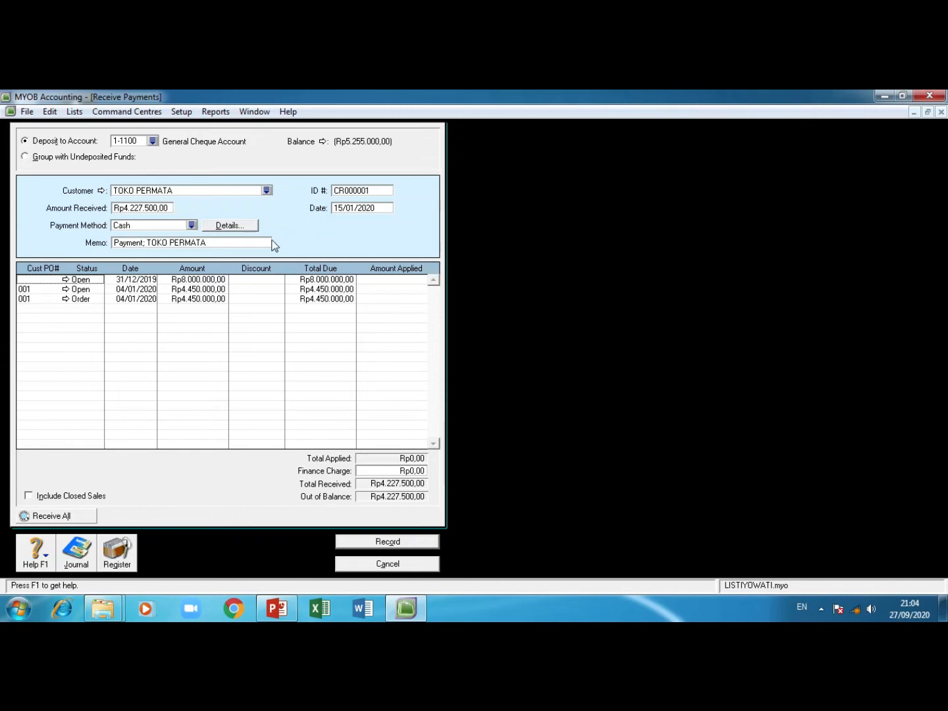
Apply the received 4227500 to TOKO PERMATA's open invoice dated 04/01/2020, record the payment and leave the payment entry.
left_click(368, 290)
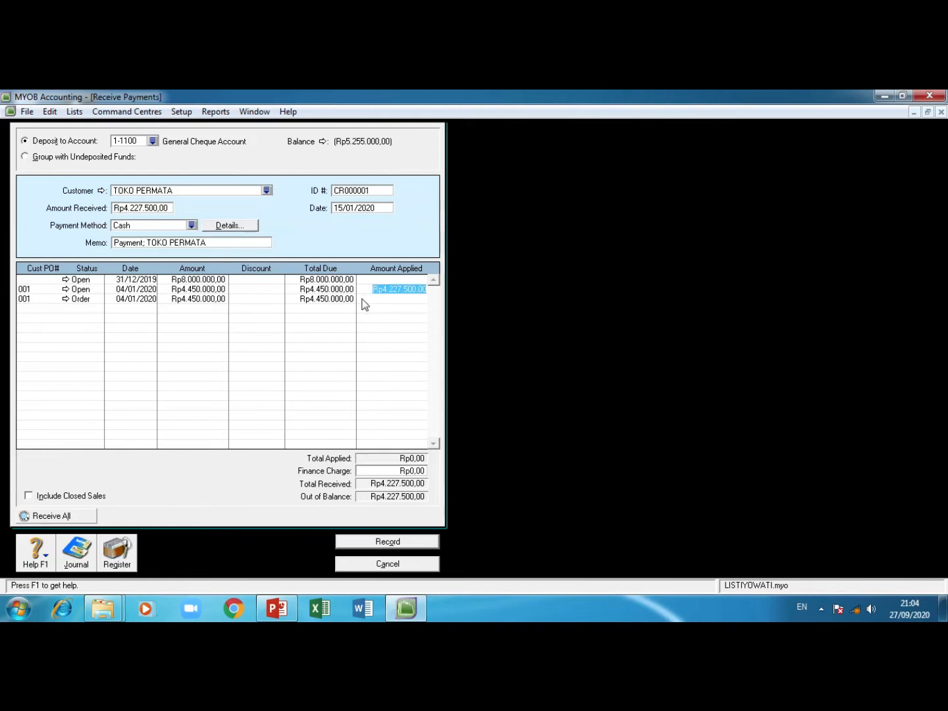
key("Tab")
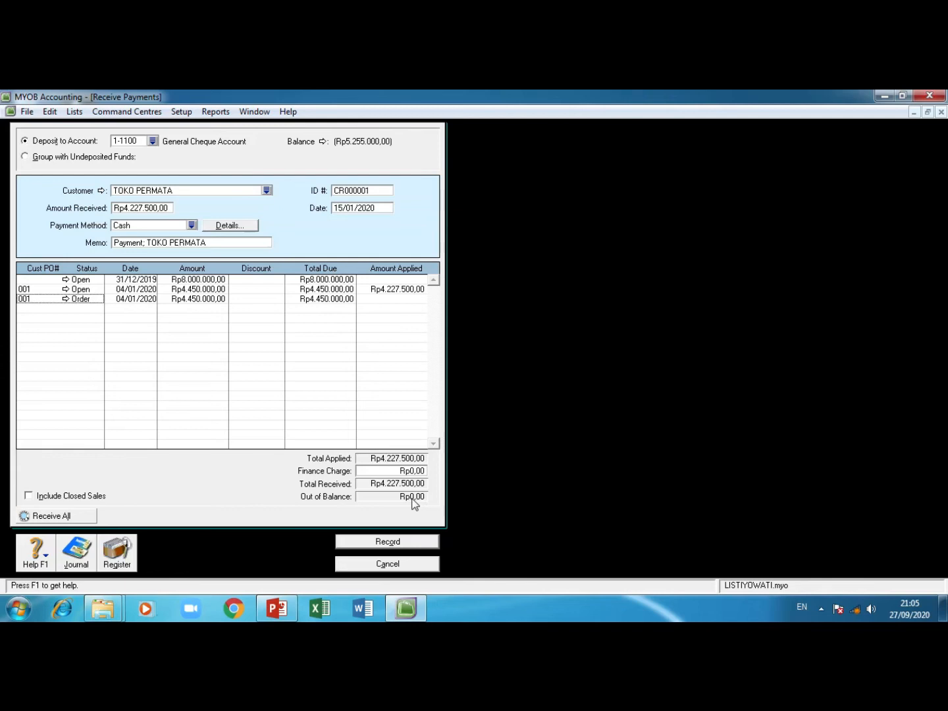
left_click(407, 549)
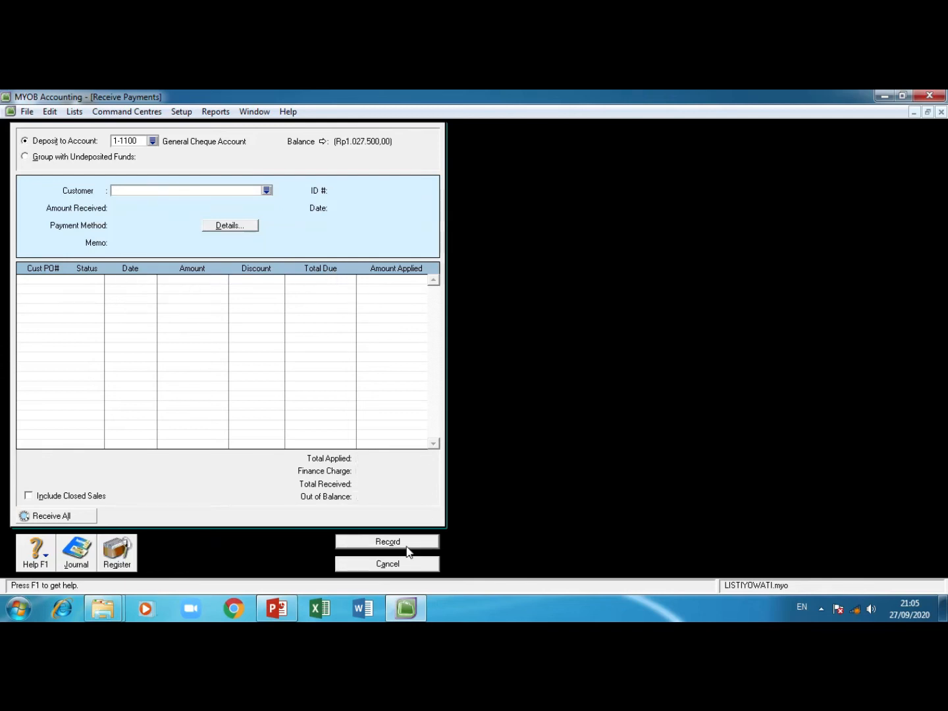
left_click(411, 566)
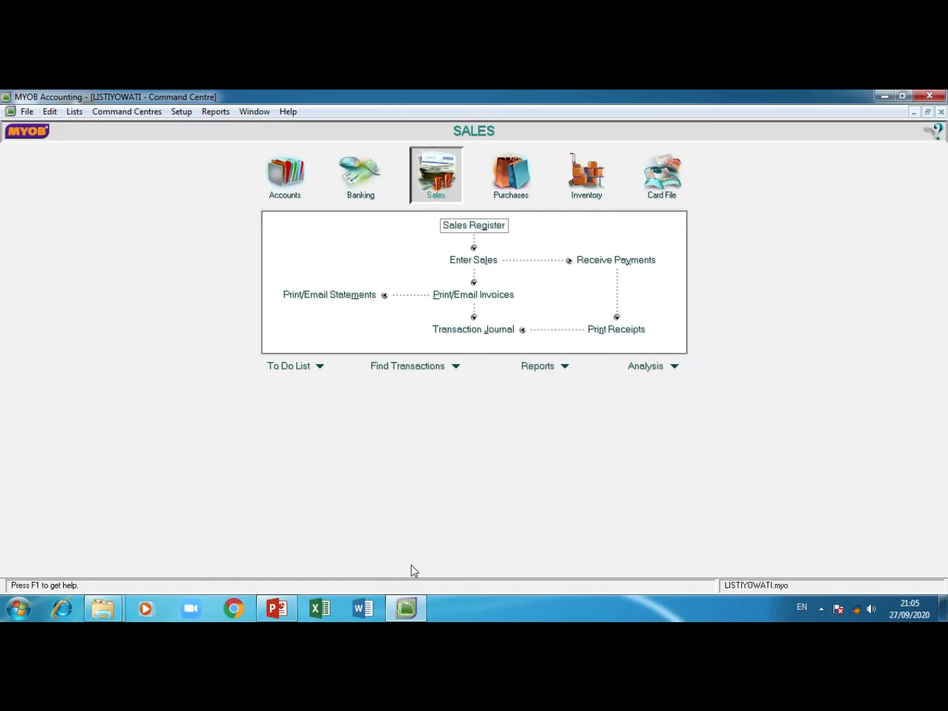
Start a new sales entry and set its type to INVOICE.
left_click(137, 111)
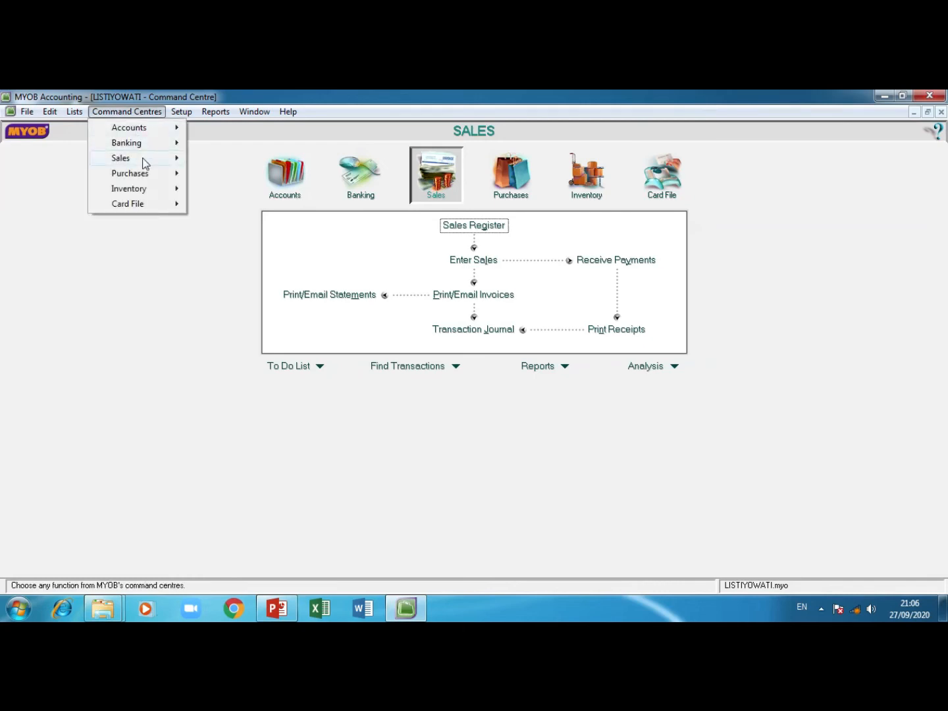
mouse_move(145, 163)
left_click(212, 175)
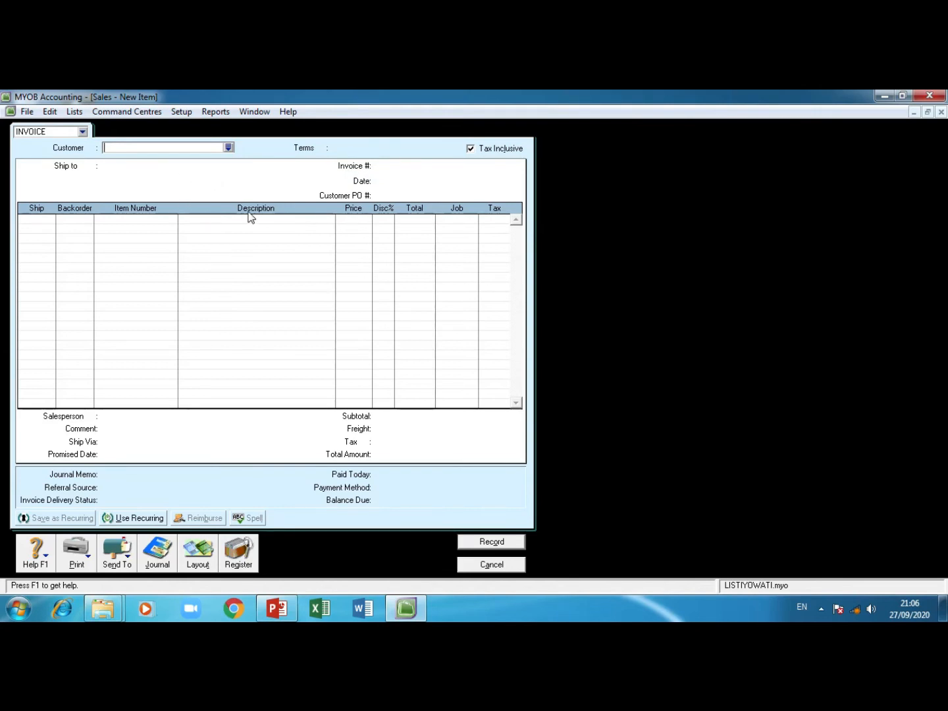
left_click(83, 133)
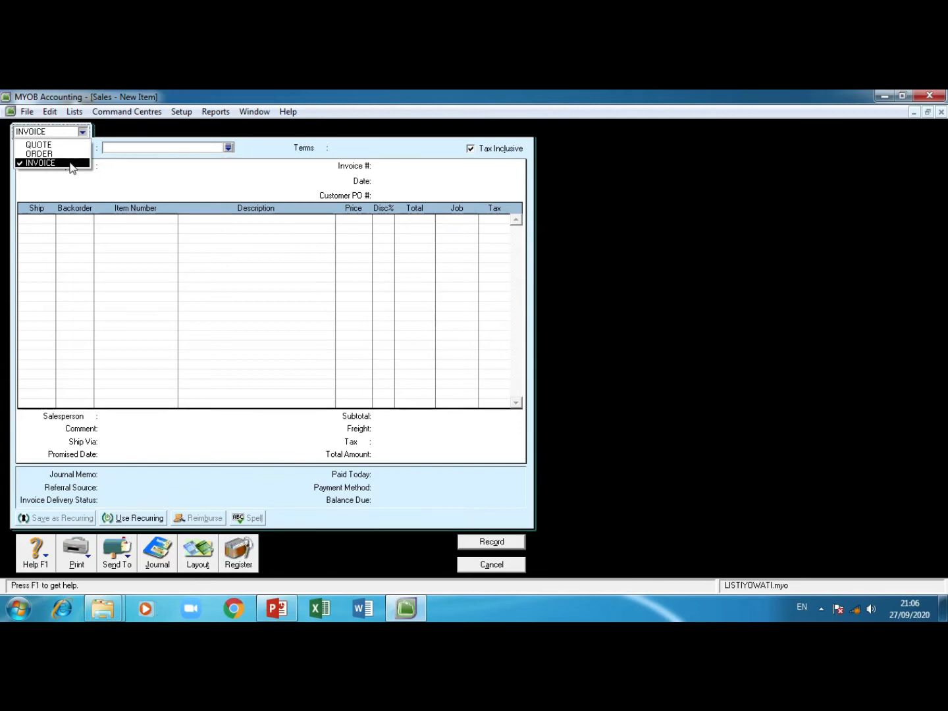
left_click(70, 162)
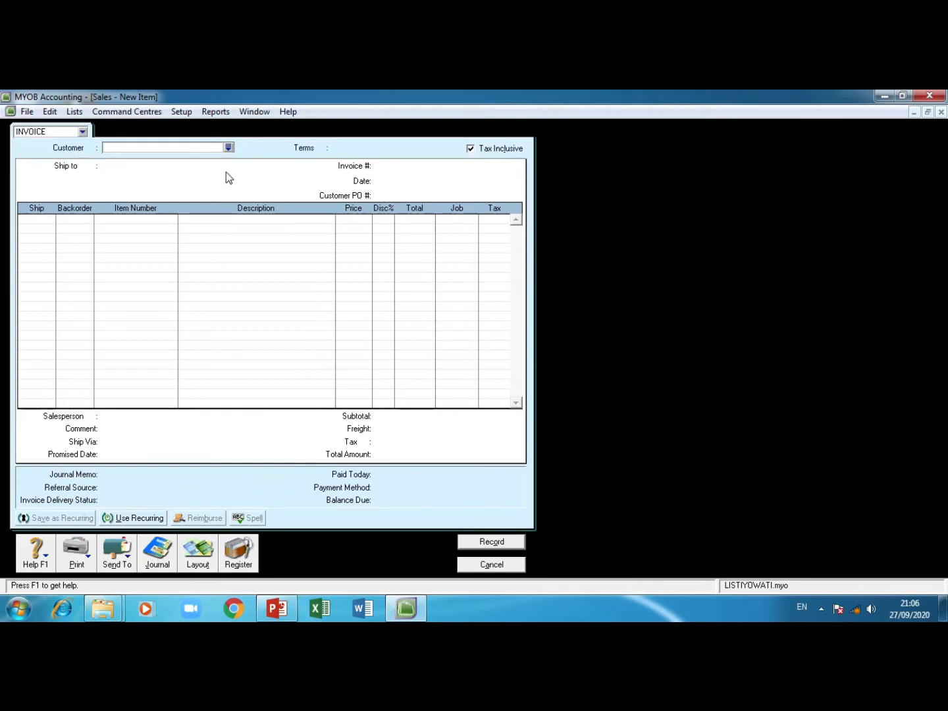
Create a new customer card named TOKO MELATI from the customer selection and enter its card ID.
left_click(229, 148)
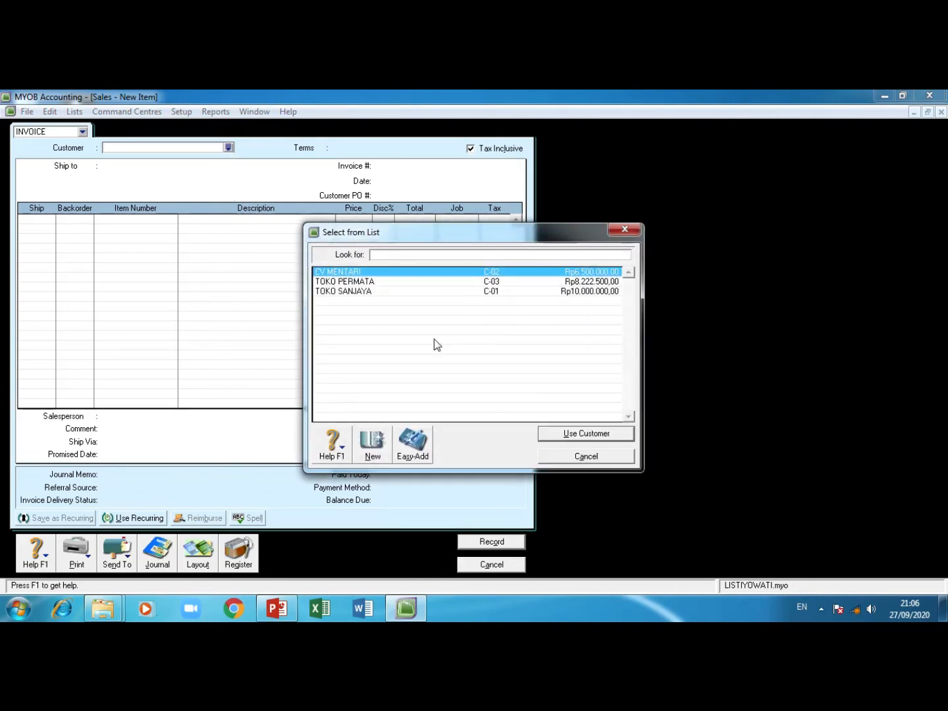
left_click(374, 447)
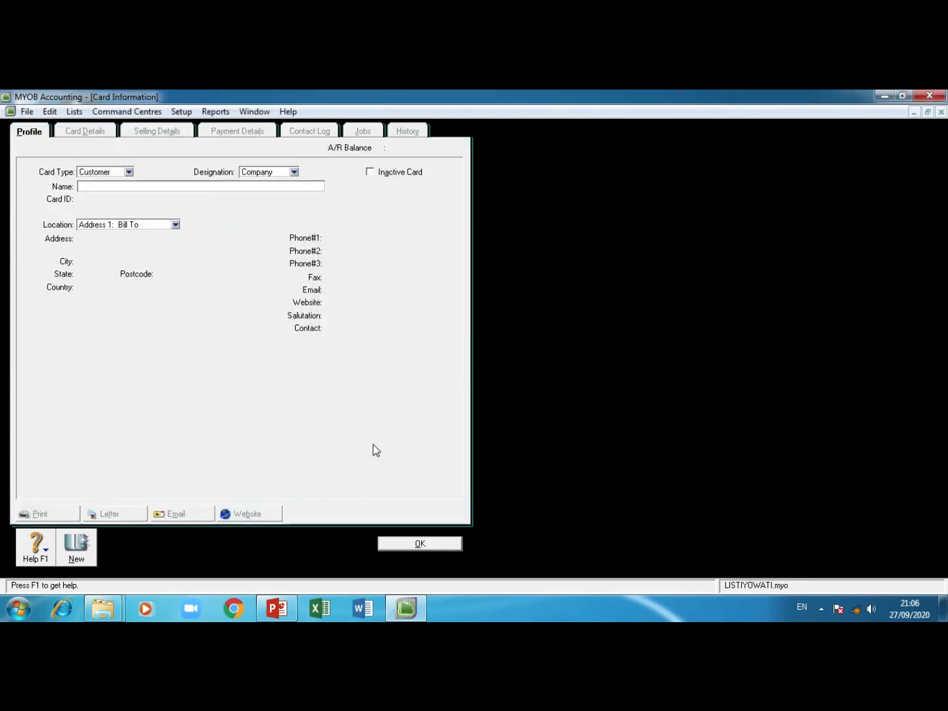
type("TOKO MEL")
type("ATI")
key("Tab")
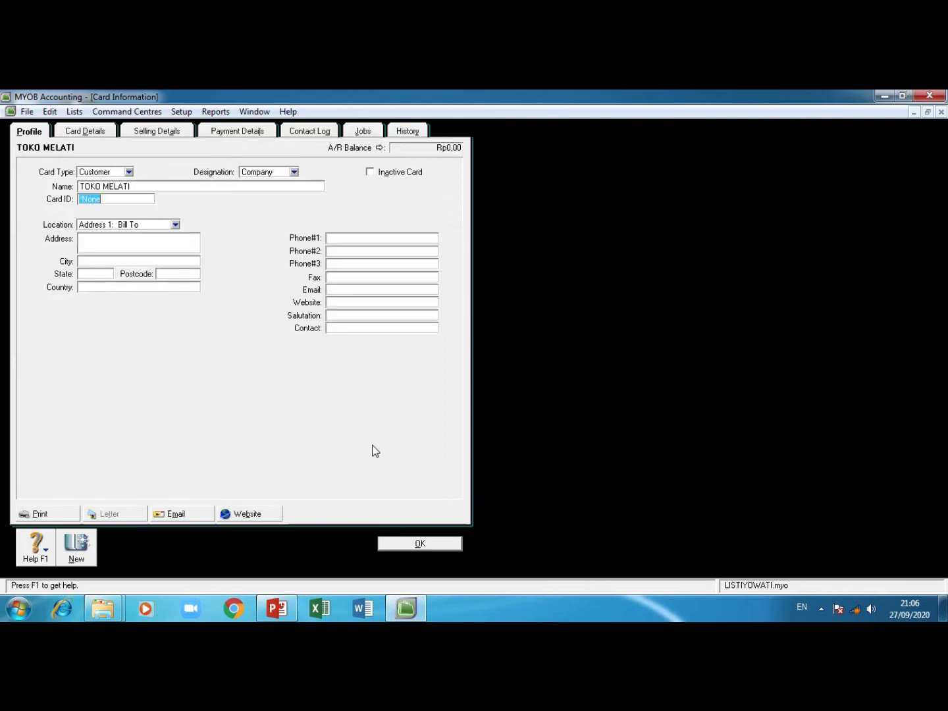
type("CASH PEN-01")
Fill in the street address on the TOKO MELATI customer card.
left_click(122, 243)
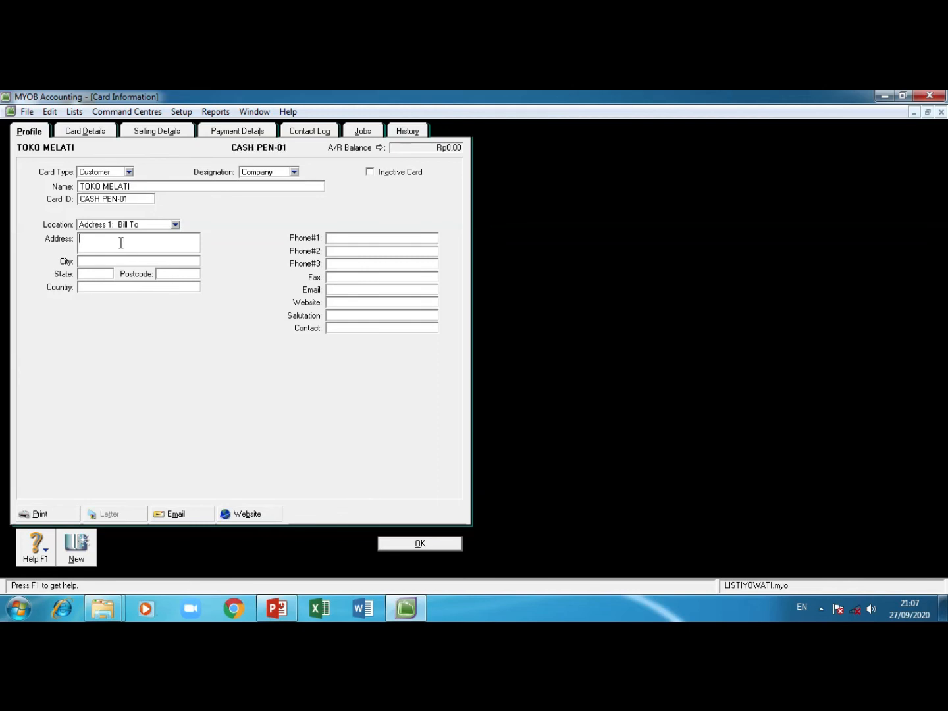
type("JL. UBR")
key("BackSpace")
type("TAB")
key("BackSpace")
key("BackSpace")
key("BackSpace")
key("BackSpace")
key("BackSpace")
type("INTAN")
Fill in the city, state and country on the TOKO MELATI card and save it.
left_click(108, 261)
type("JKT")
left_click(100, 275)
type("INA")
left_click(102, 286)
type("INDONESIA")
left_click(444, 549)
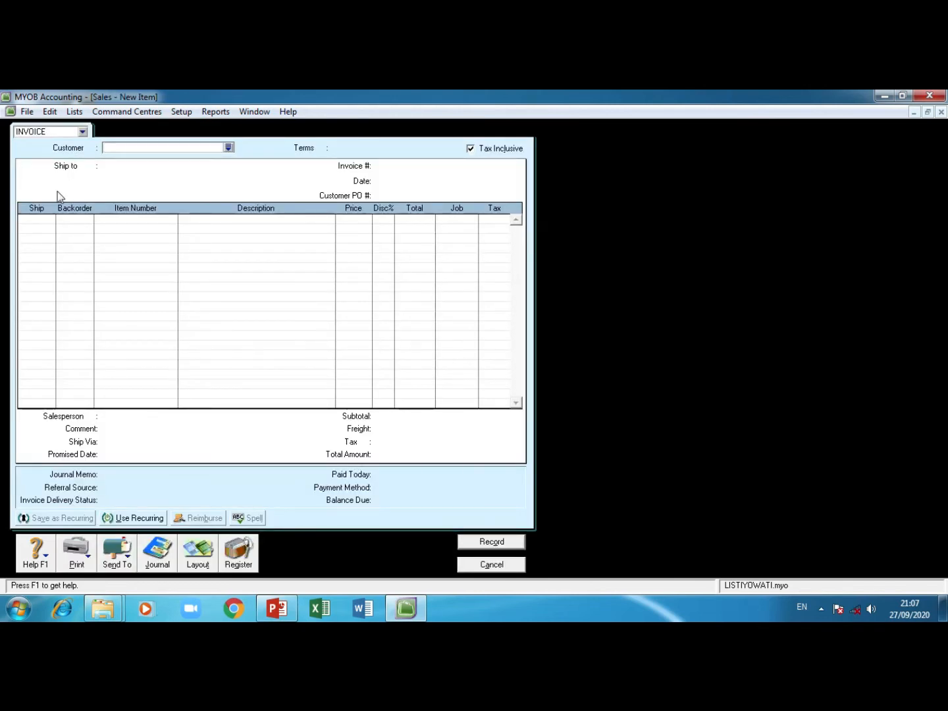
Choose TOKO MELATI as the customer of the new invoice and set the invoice date to 19/01/2020.
left_click(228, 147)
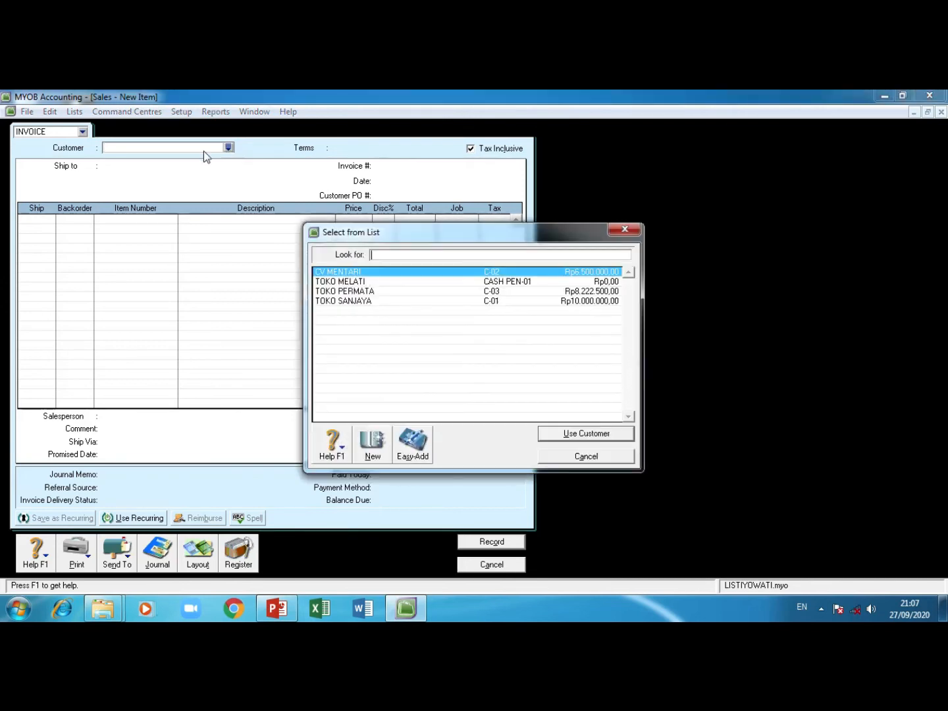
left_click(359, 282)
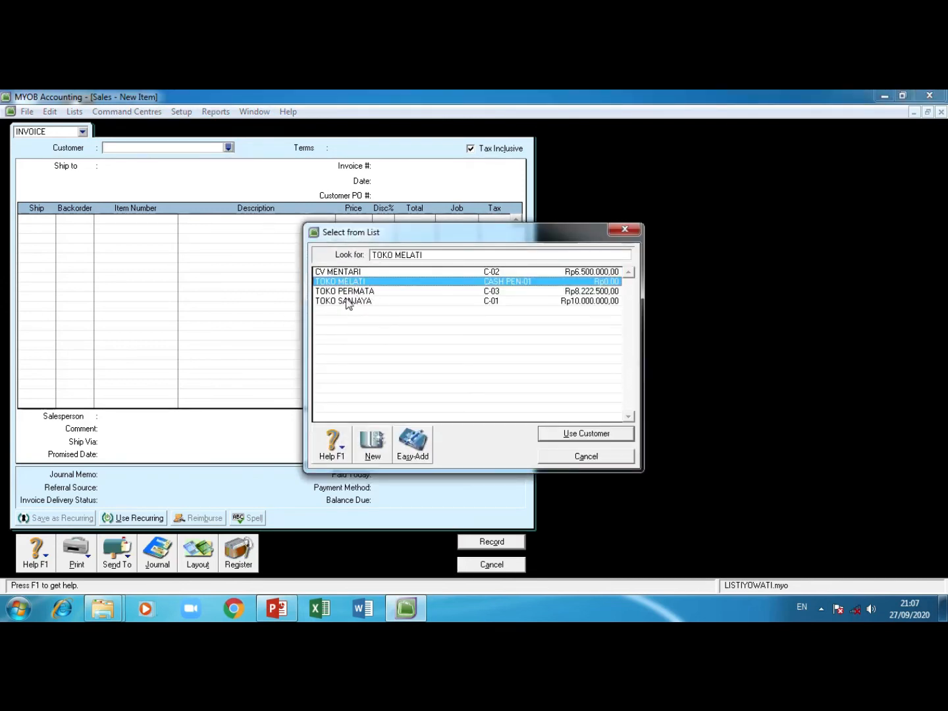
left_click(598, 435)
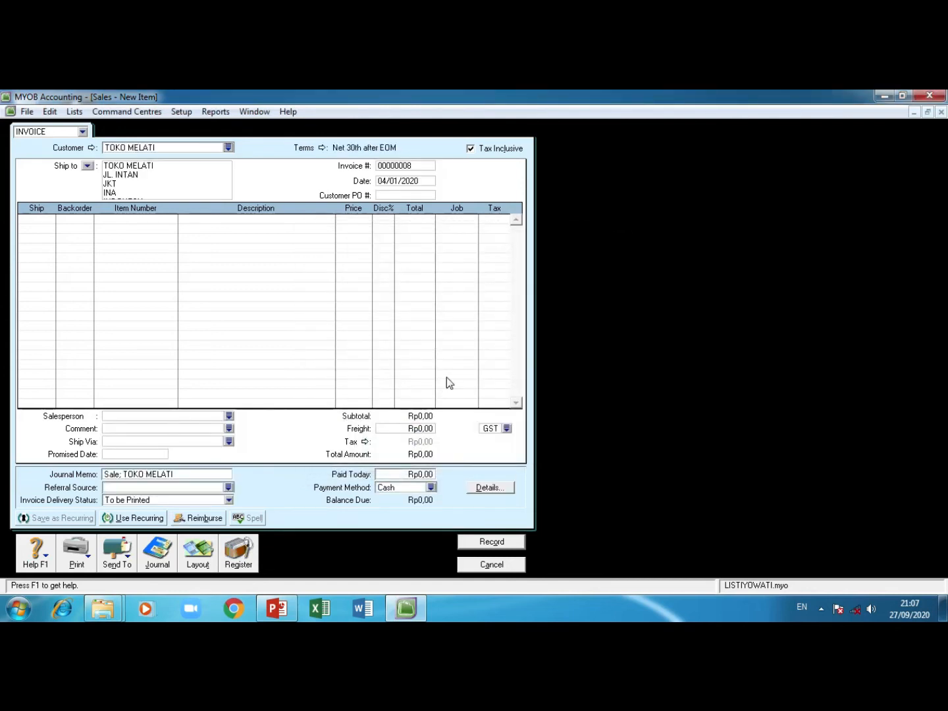
left_click(403, 185)
type("19/1/2020")
key("Tab")
Enter a ship quantity of 2 on the first invoice line and bring up its item selection.
key("Tab")
type("2")
key("Tab")
key("Tab")
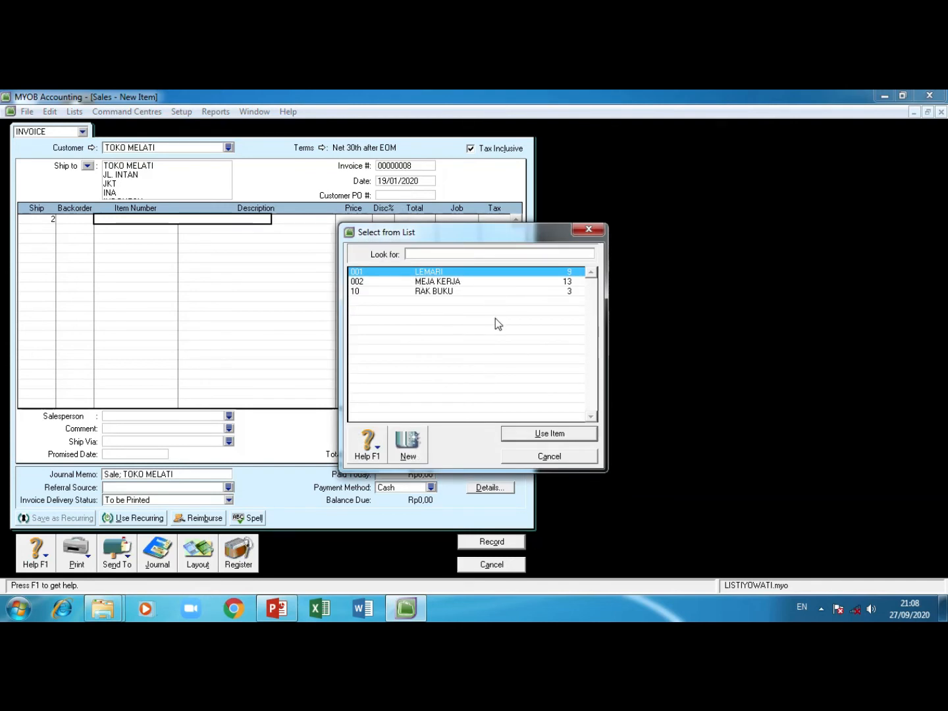
Create item 11 named SPRING BED as a bought, sold and inventoried item, and save it.
left_click(409, 451)
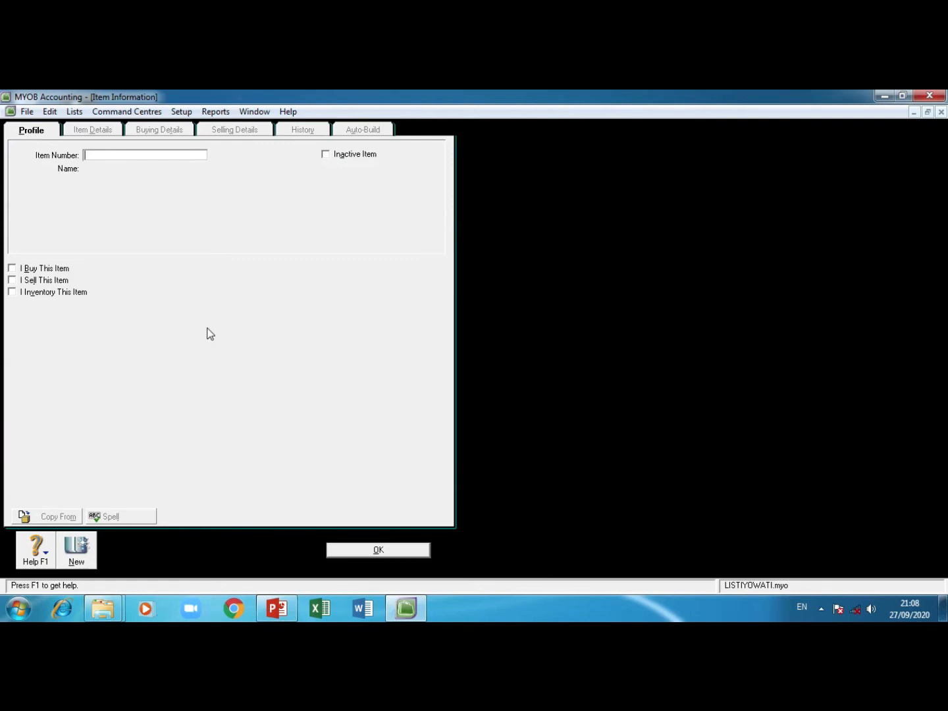
type("11")
key("Tab")
type("SP")
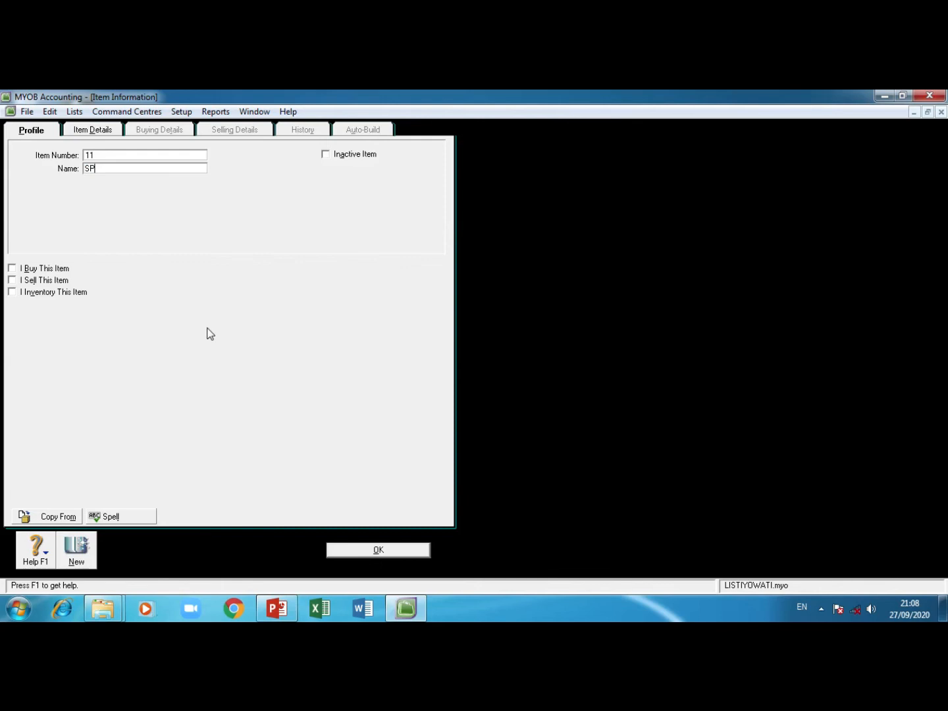
type("RING BED")
left_click(47, 270)
left_click(47, 281)
left_click(47, 294)
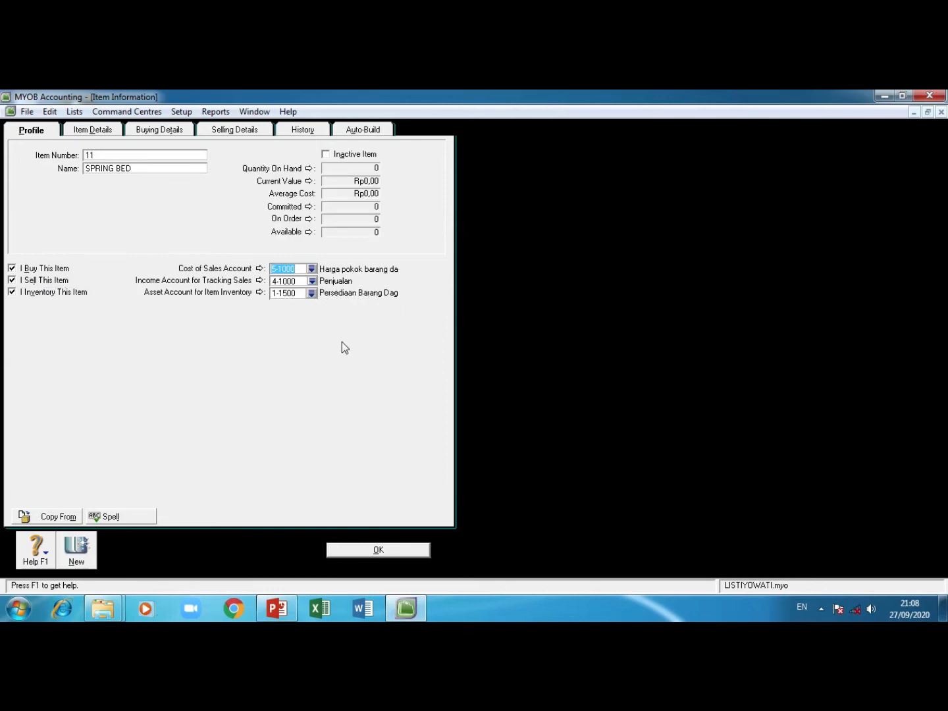
left_click(411, 549)
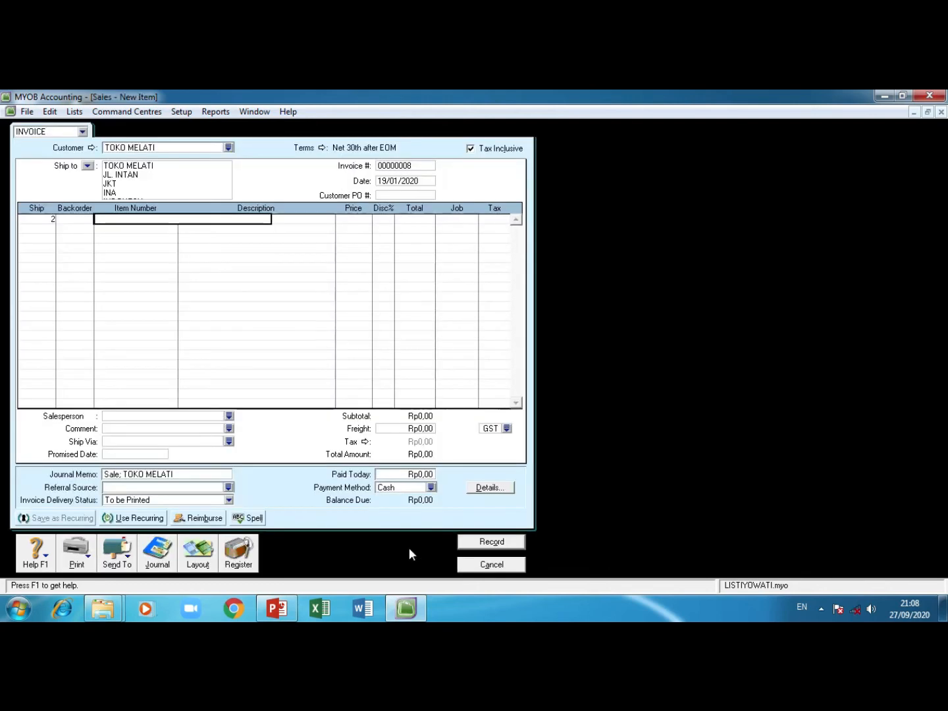
Use item 11 SPRING BED on the first invoice line at a price of 2000000.
key("Tab")
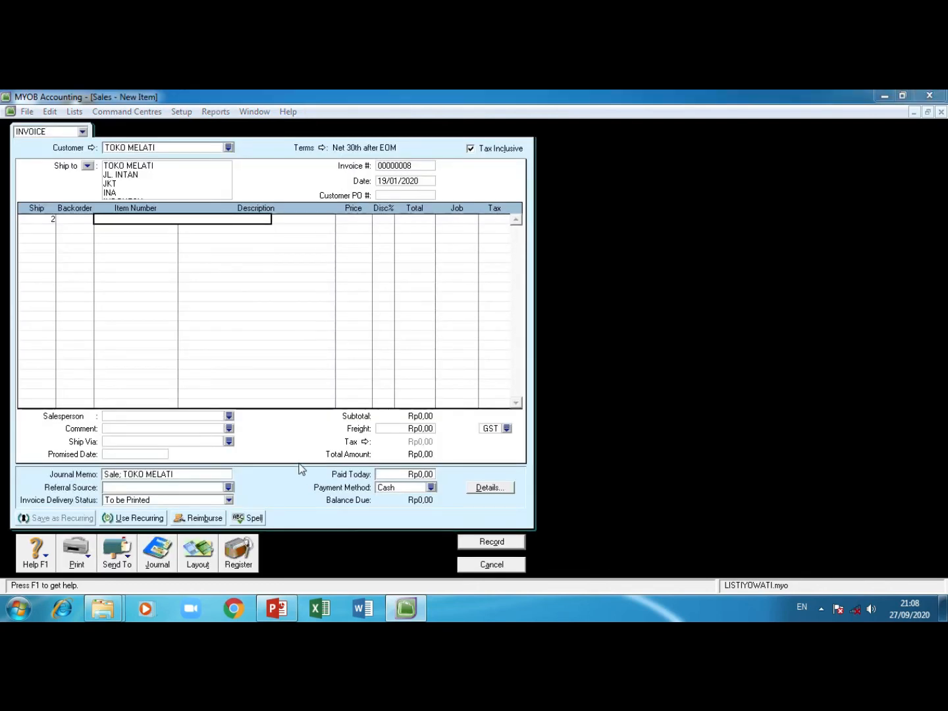
type("11")
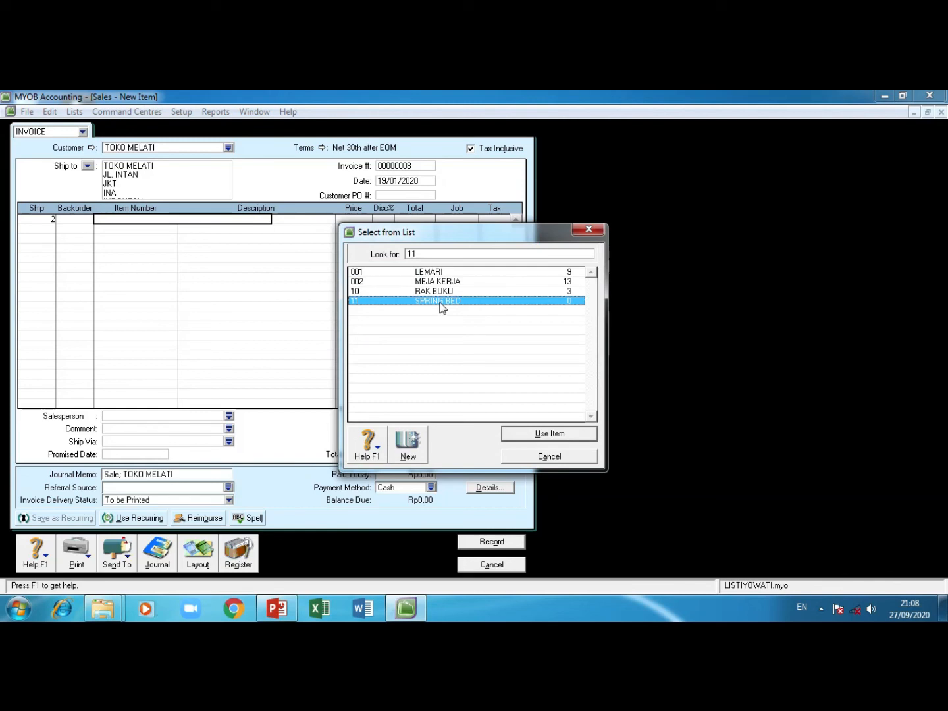
left_click(547, 434)
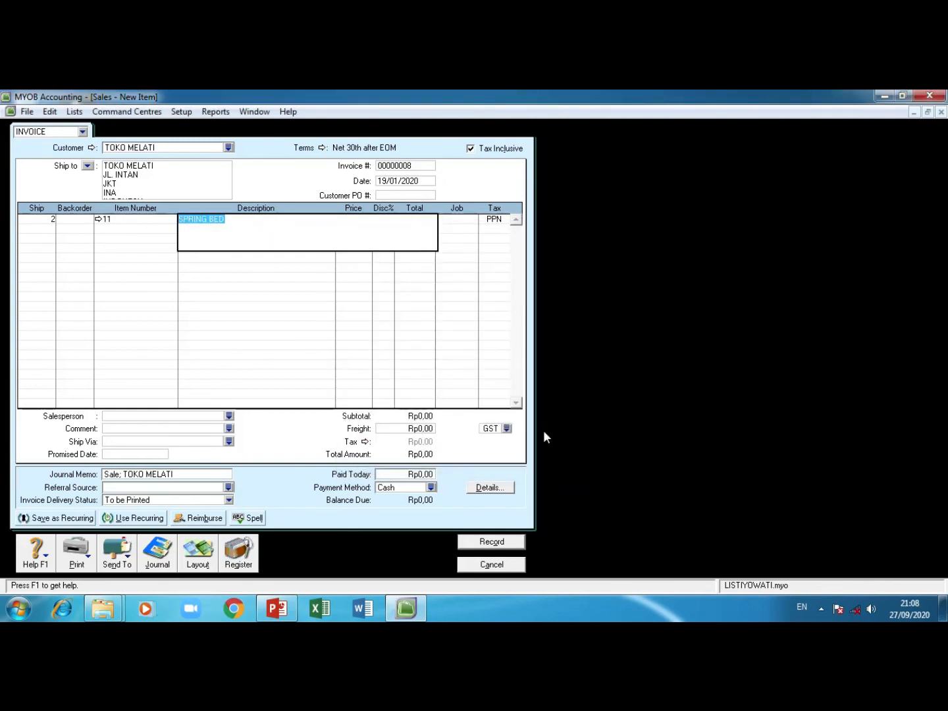
key("Tab")
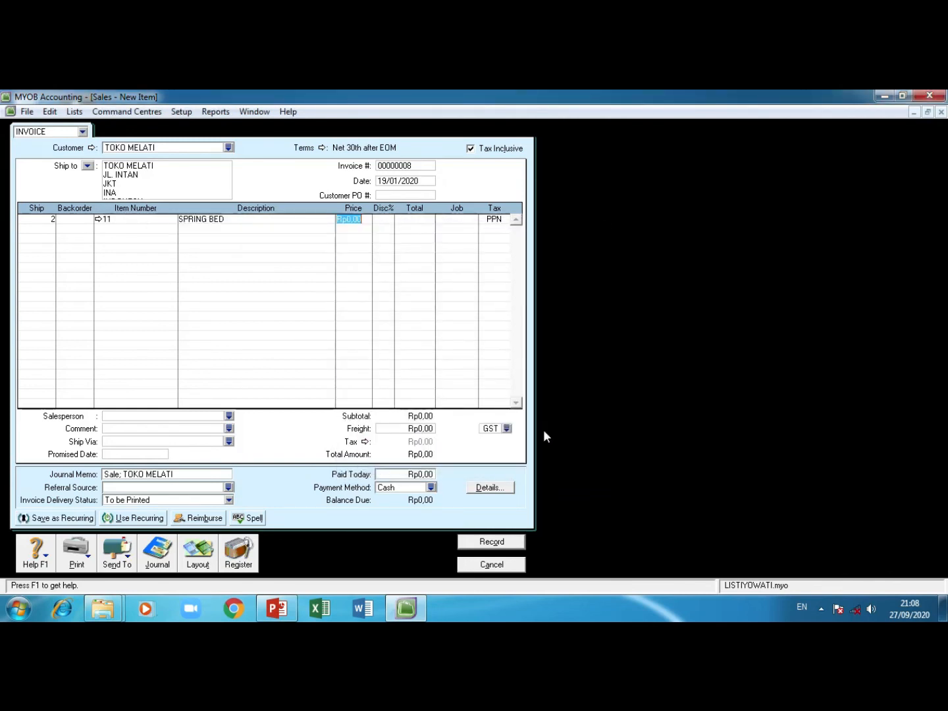
type("2000000")
key("Tab")
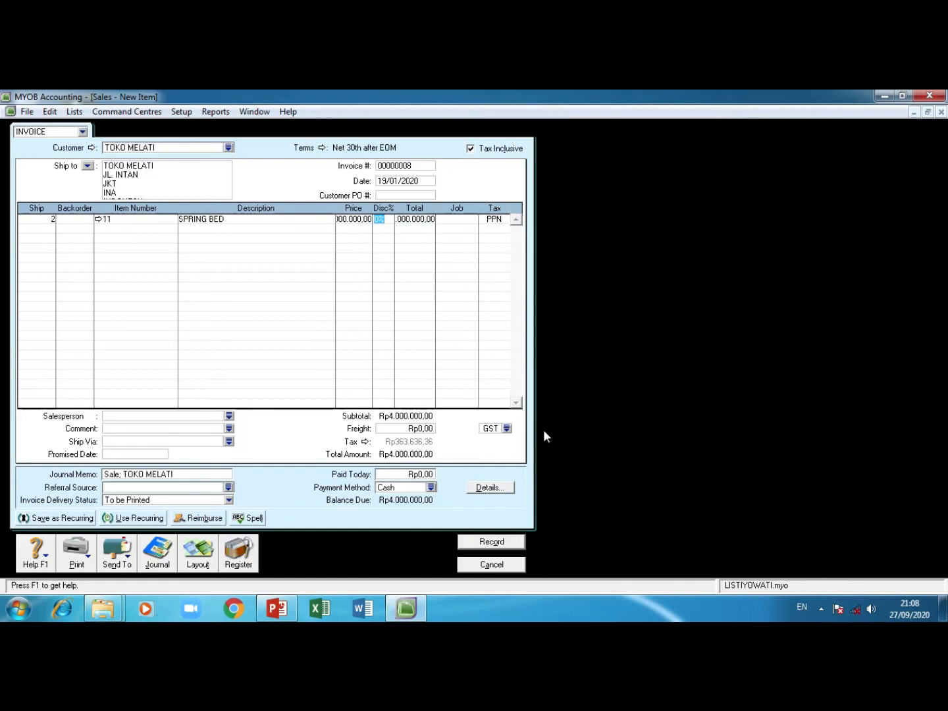
Enter a ship quantity of 2 on the second invoice line and bring up its item selection.
key("Tab")
key("Tab")
key("Tab")
key("Tab")
type("2")
key("Tab")
key("Tab")
key("Tab")
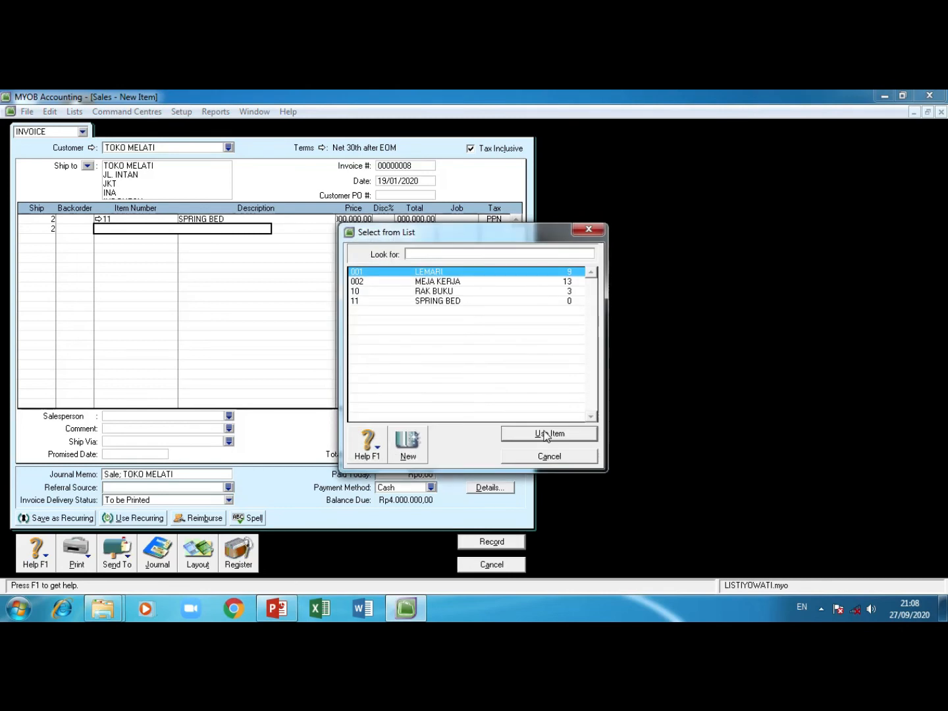
Create item 12 named SOFA as a bought, sold and inventoried item, and save it.
left_click(410, 447)
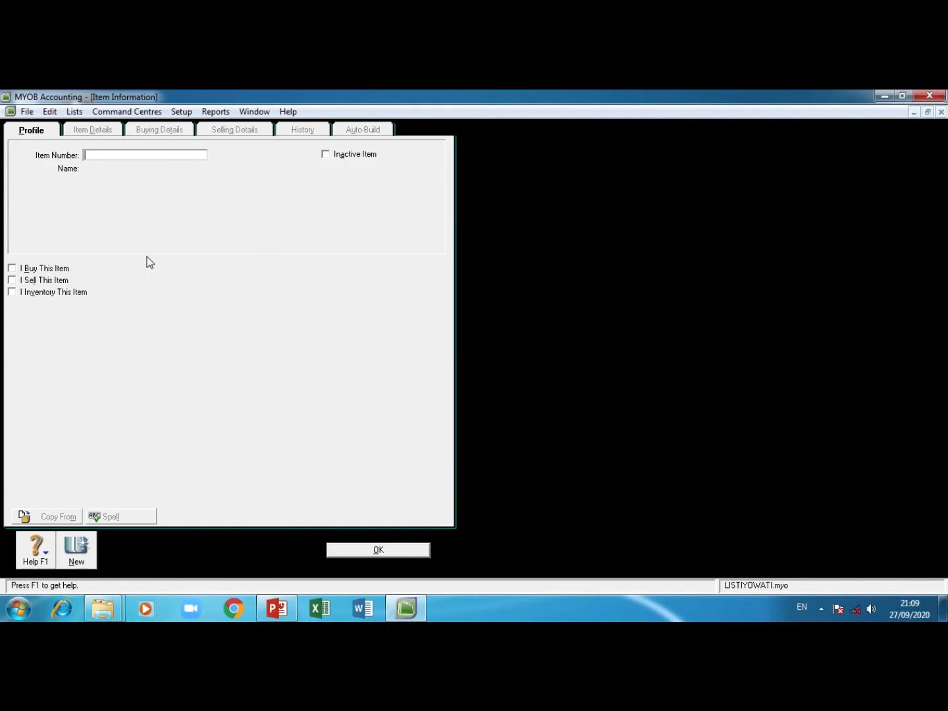
type("0")
key("BackSpace")
type("12")
key("Tab")
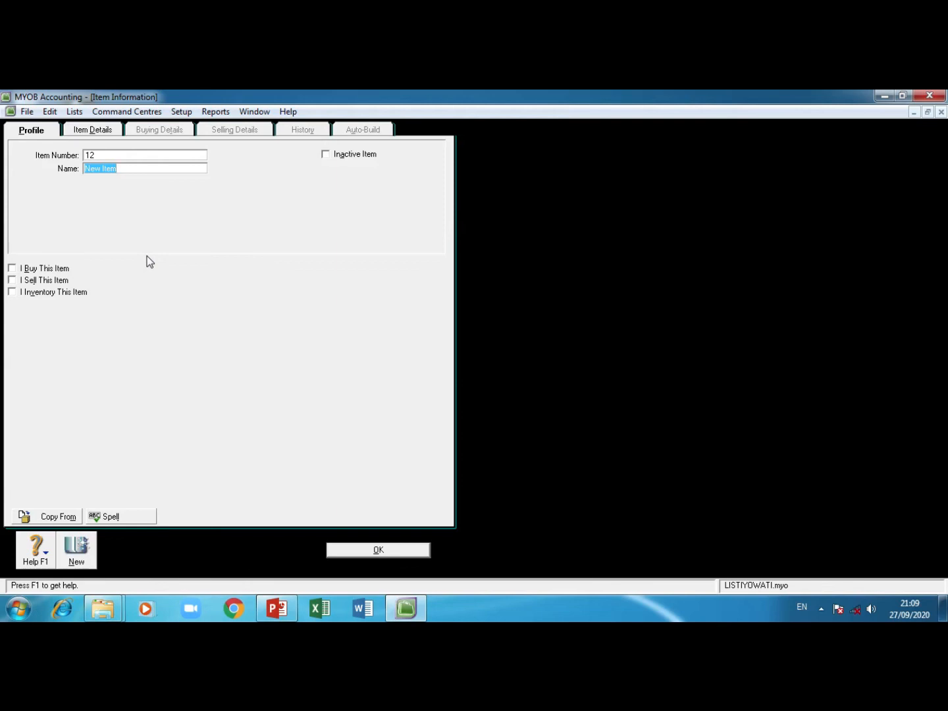
type("SOFA")
left_click(41, 270)
left_click(46, 282)
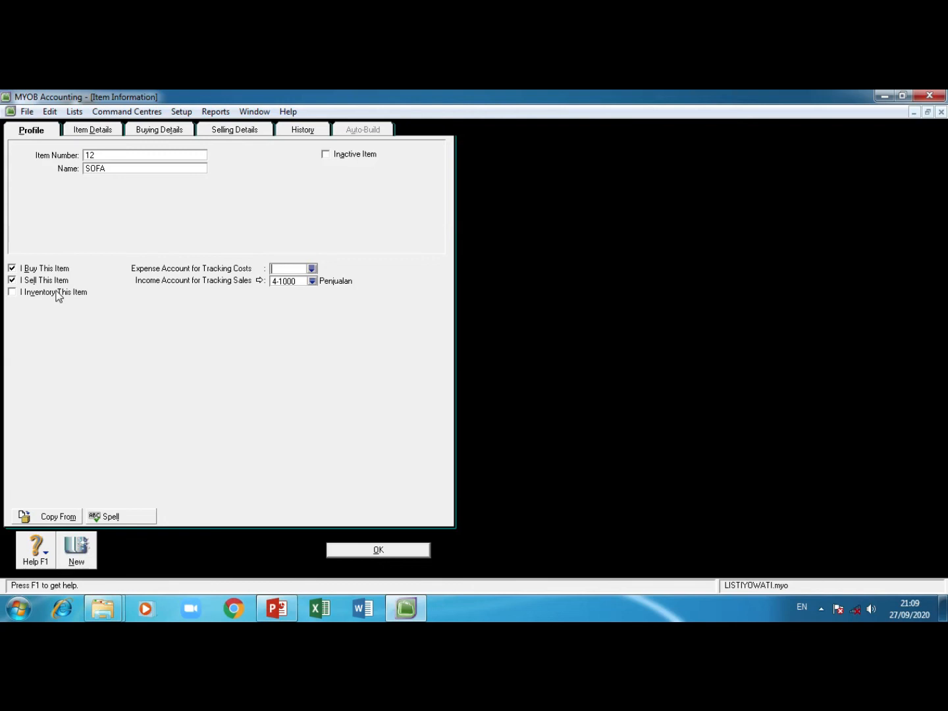
left_click(56, 294)
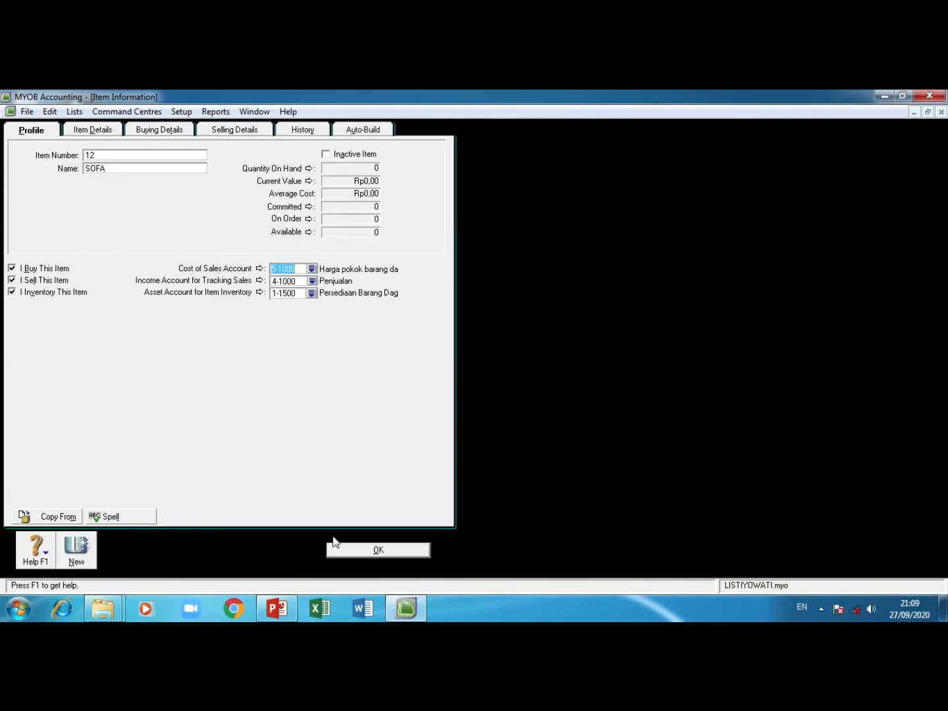
left_click(392, 553)
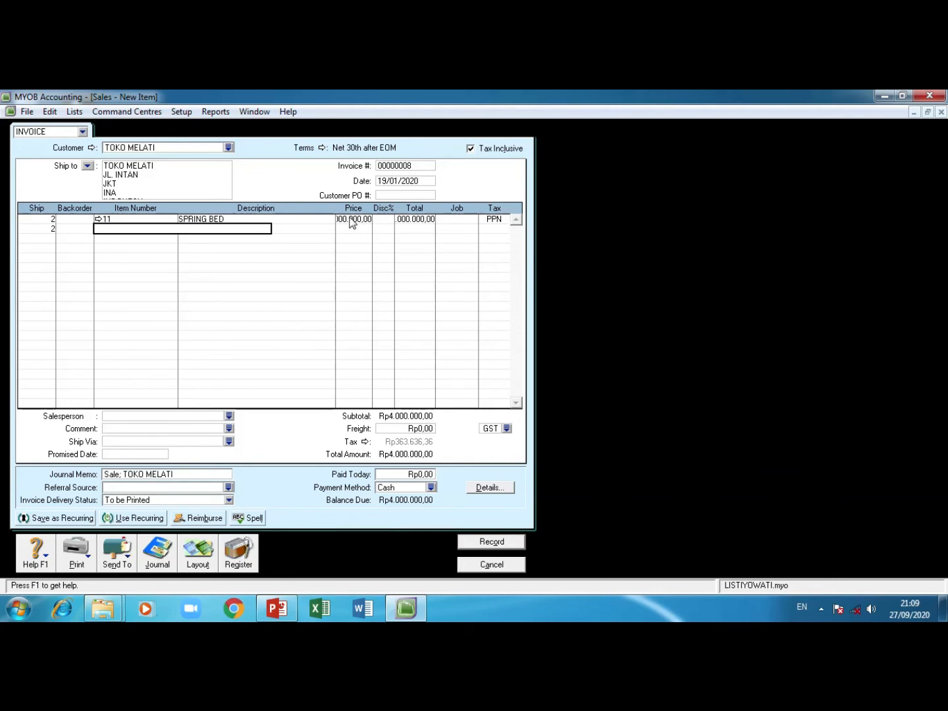
Use item 12 SOFA on the second invoice line at a price of 2200000.
key("Tab")
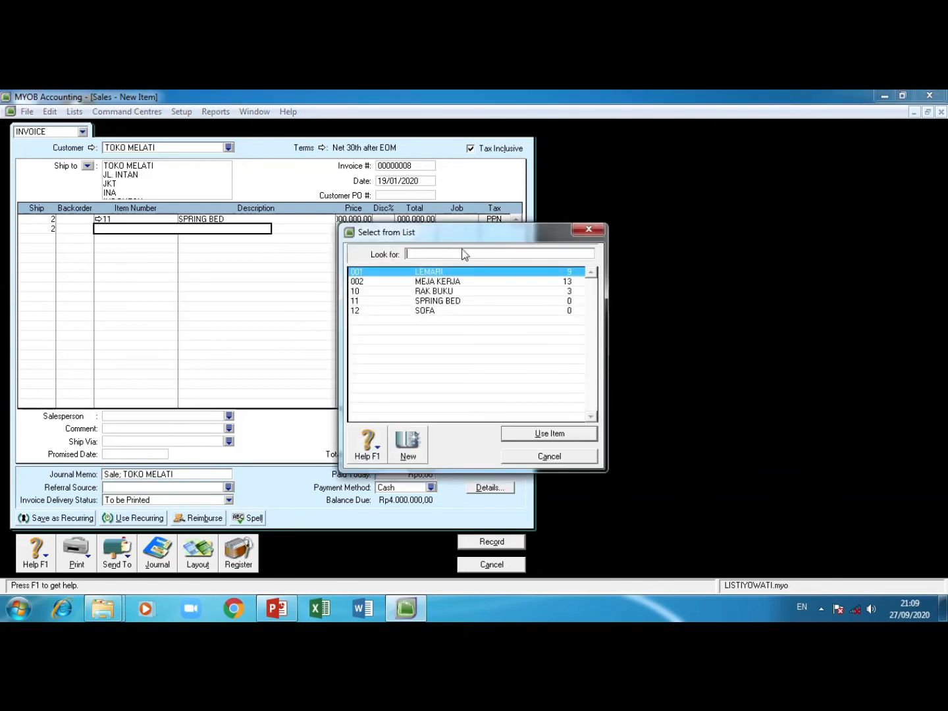
type("12")
left_click(585, 437)
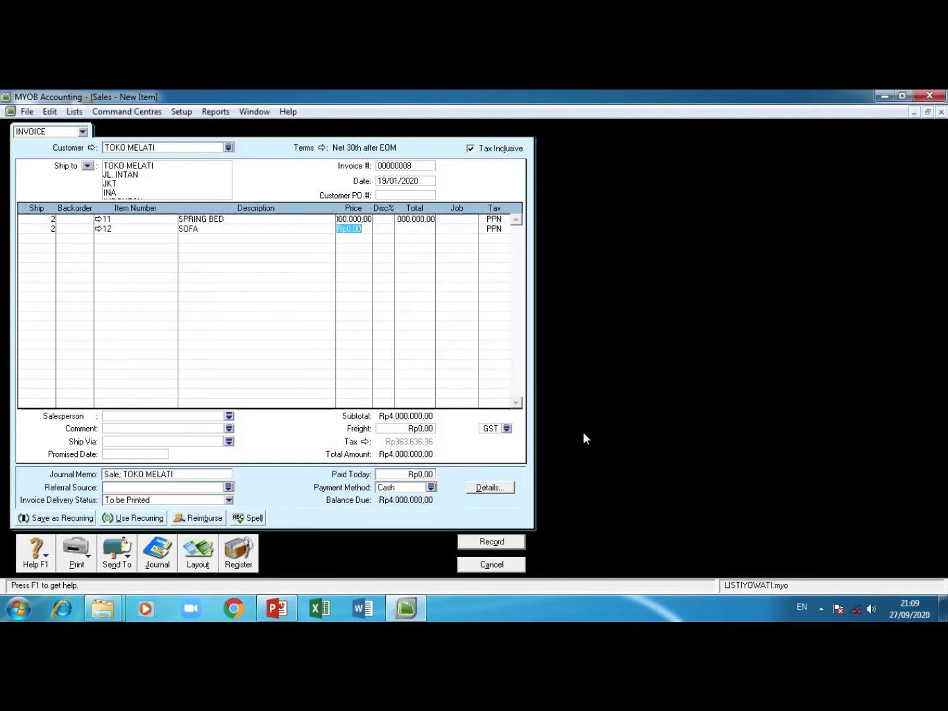
type("2200000")
key("Tab")
key("Tab")
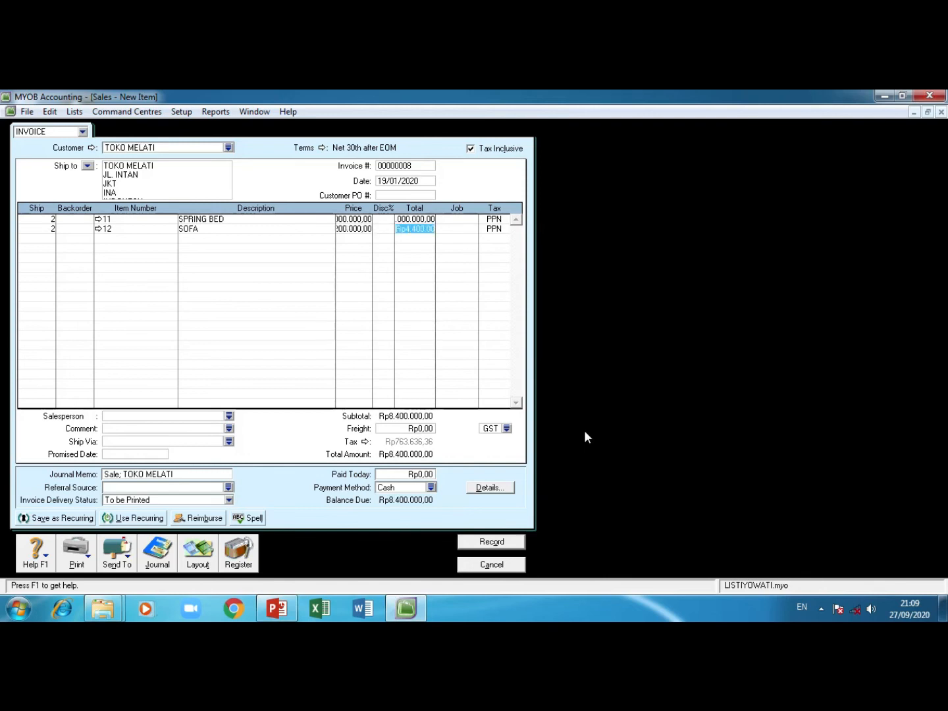
Enter 8400000 as the amount paid today on TOKO MELATI's invoice and record the sale.
key("Tab")
key("Tab")
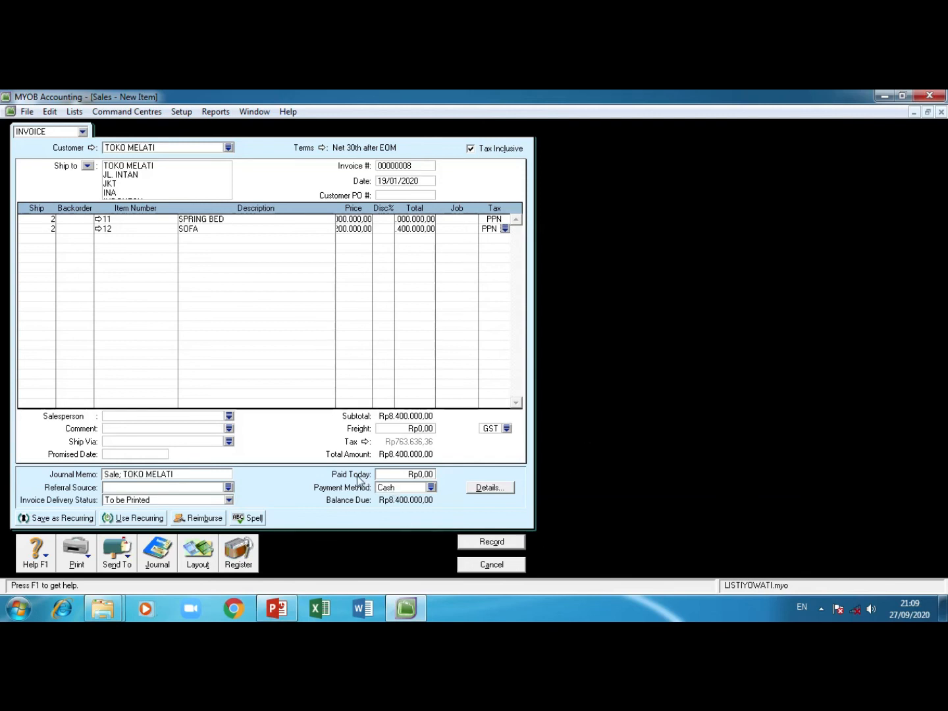
left_click(411, 475)
type("8400000")
key("Tab")
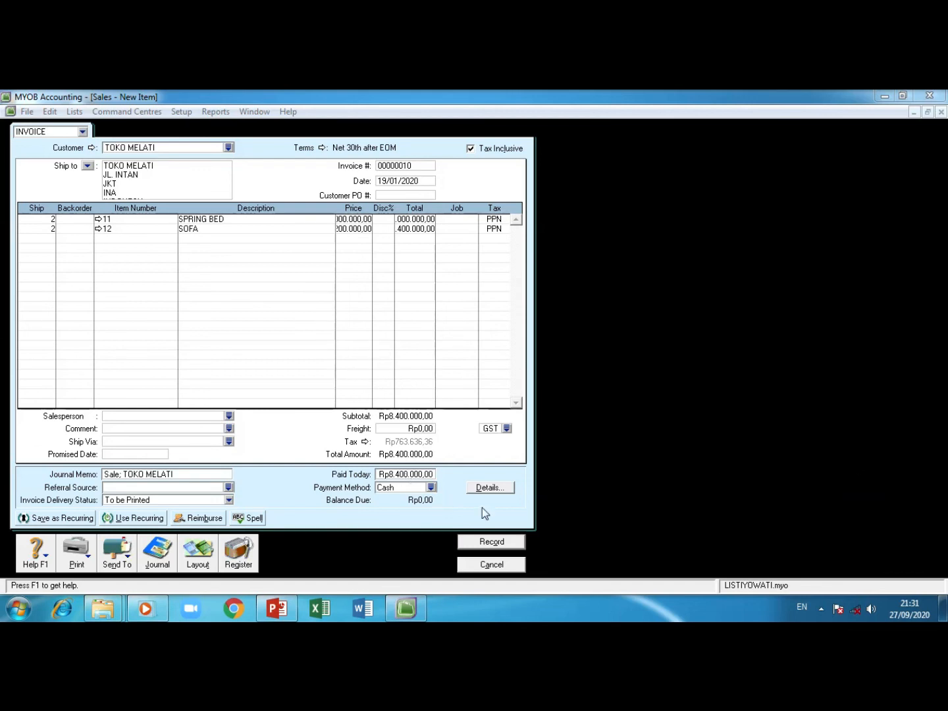
left_click(478, 542)
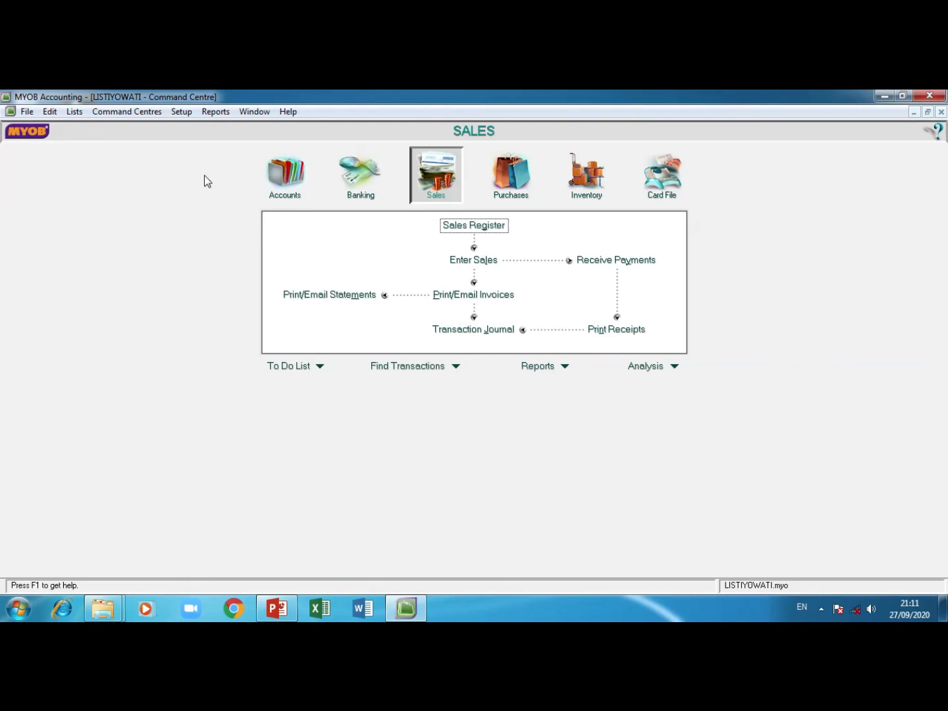
Display the Standard Balance Sheet from the index to reports, review it and close it.
left_click(216, 112)
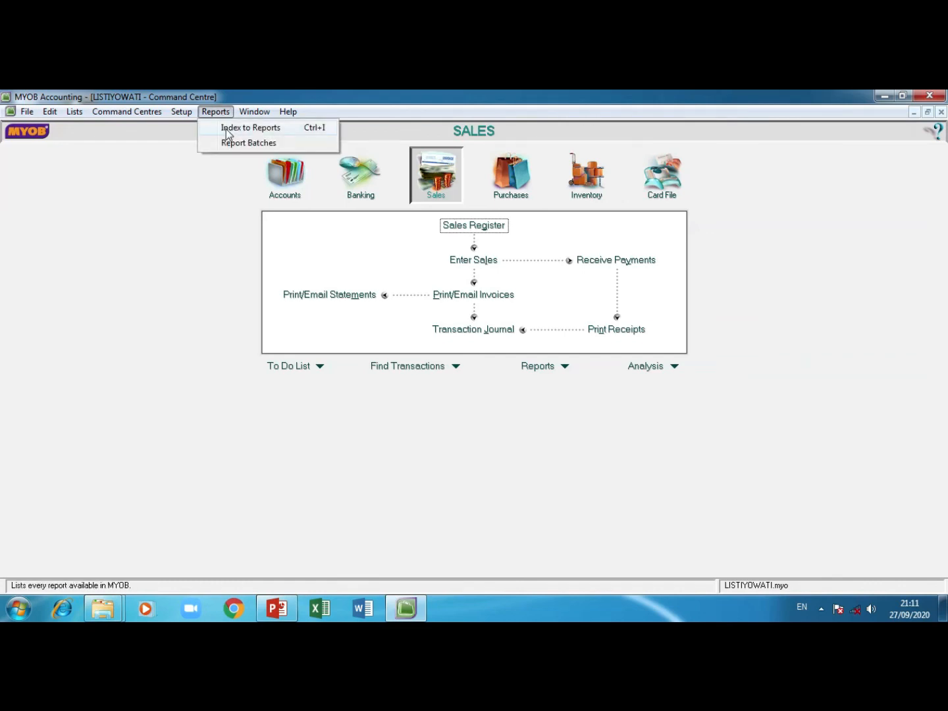
left_click(228, 134)
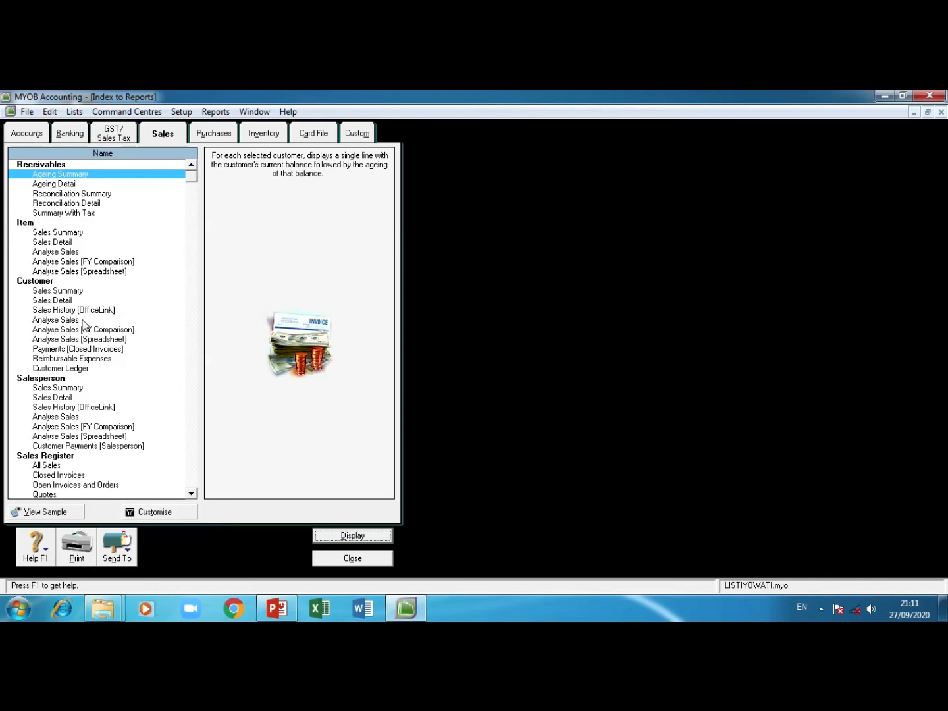
left_click(27, 134)
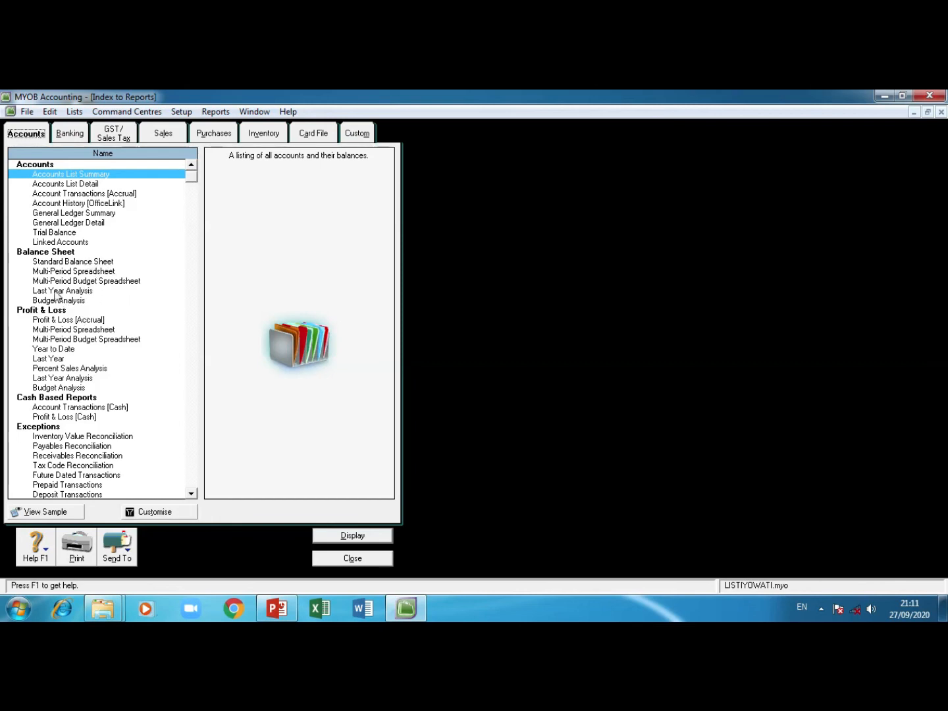
left_click(55, 264)
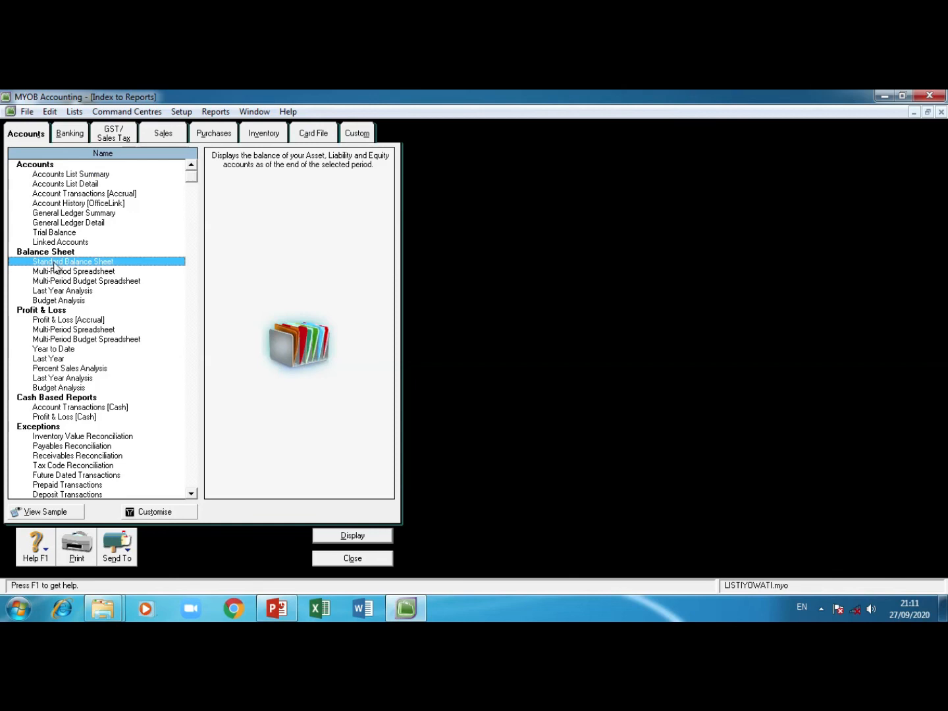
left_click(354, 536)
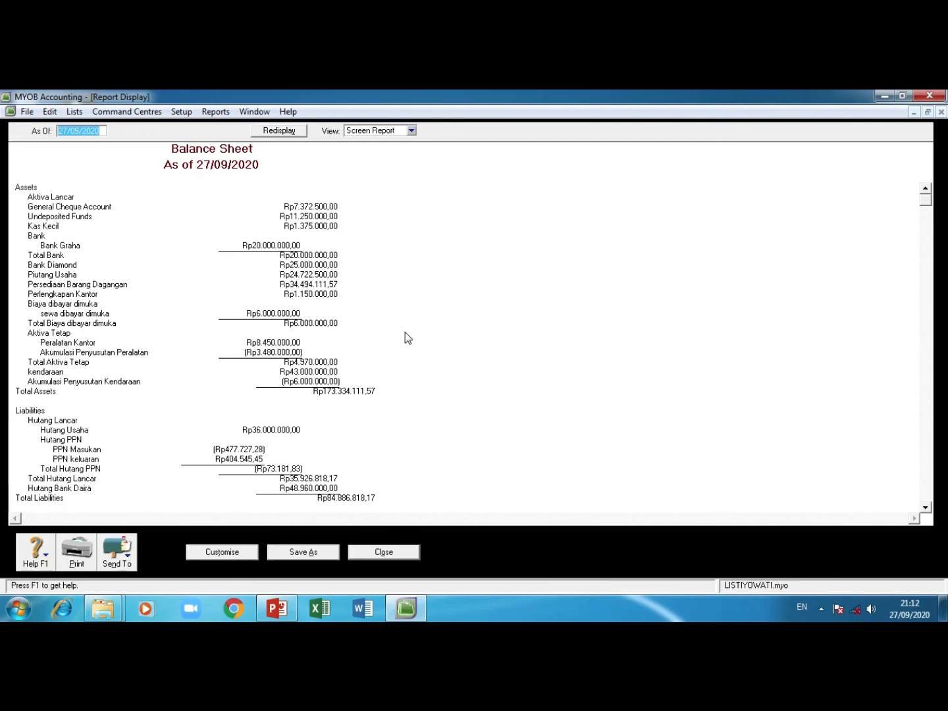
left_click(393, 555)
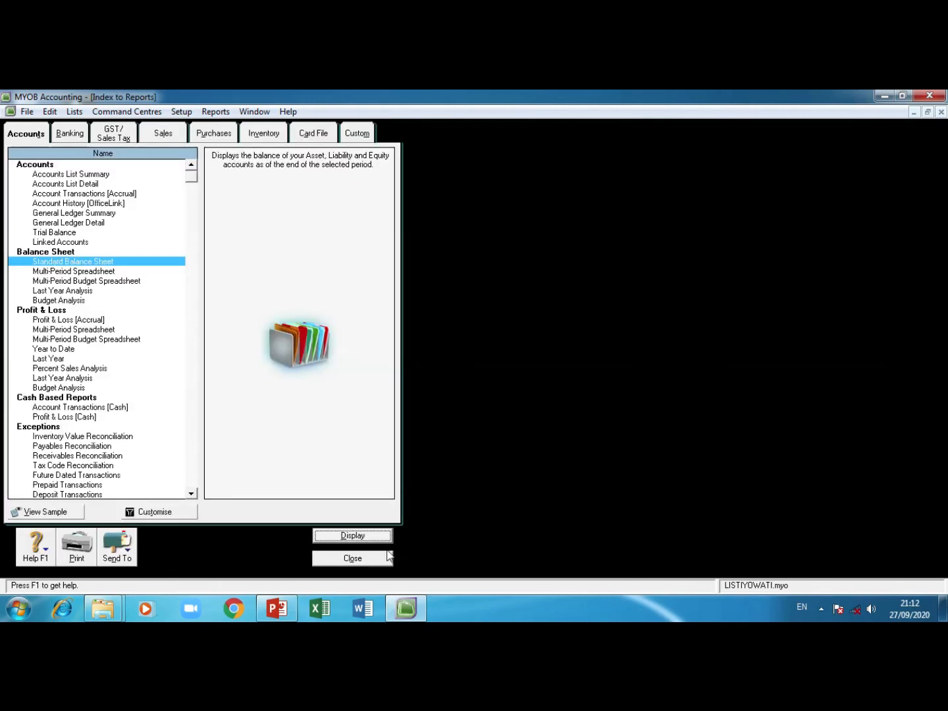
Display the Profit & Loss [Accrual] report for 01/01/2020 to 31/12/2020, review it and close it.
left_click(66, 321)
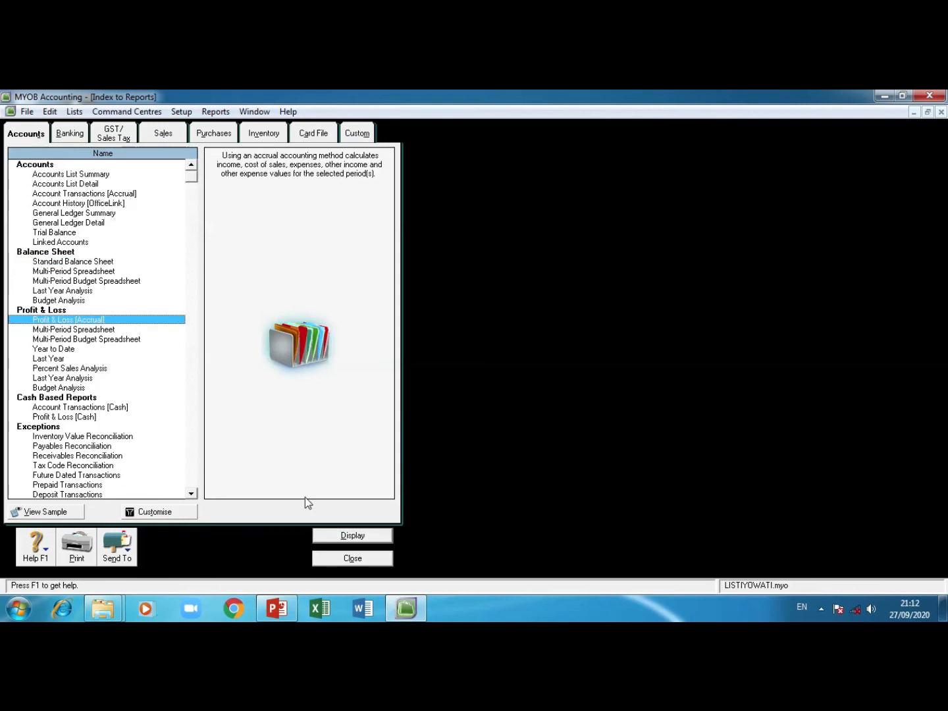
left_click(327, 534)
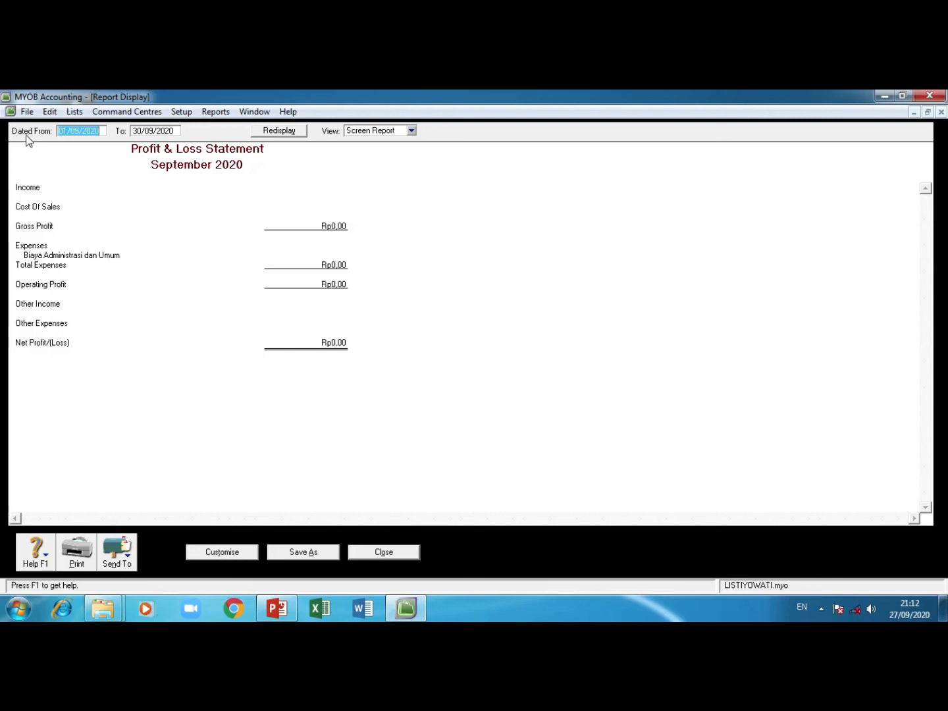
left_click(70, 132)
key("Delete")
key("Delete")
type("01")
key("Tab")
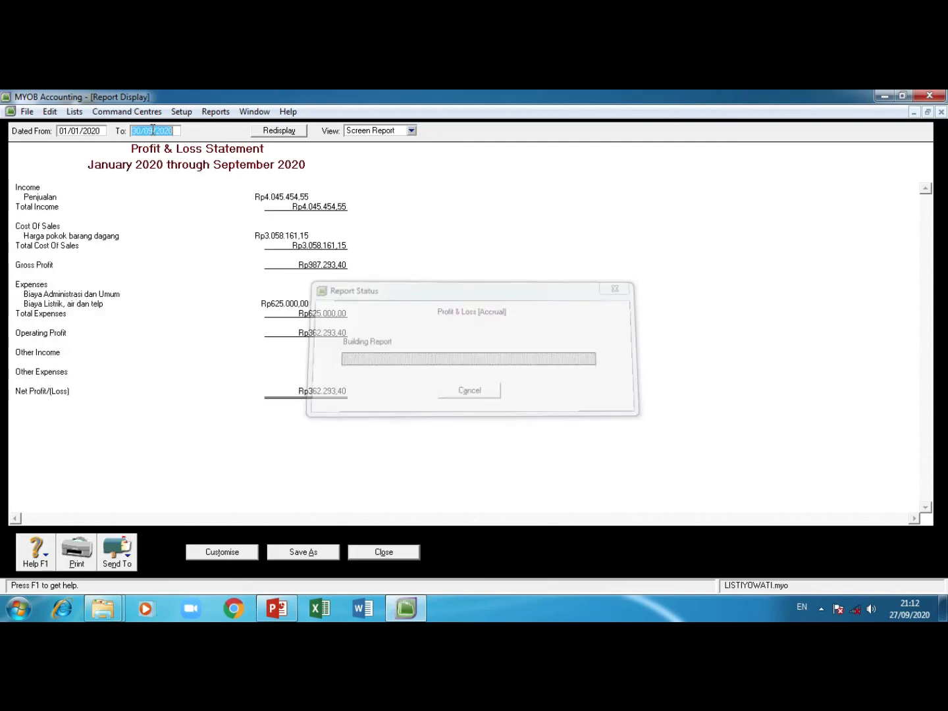
type("31/12/202")
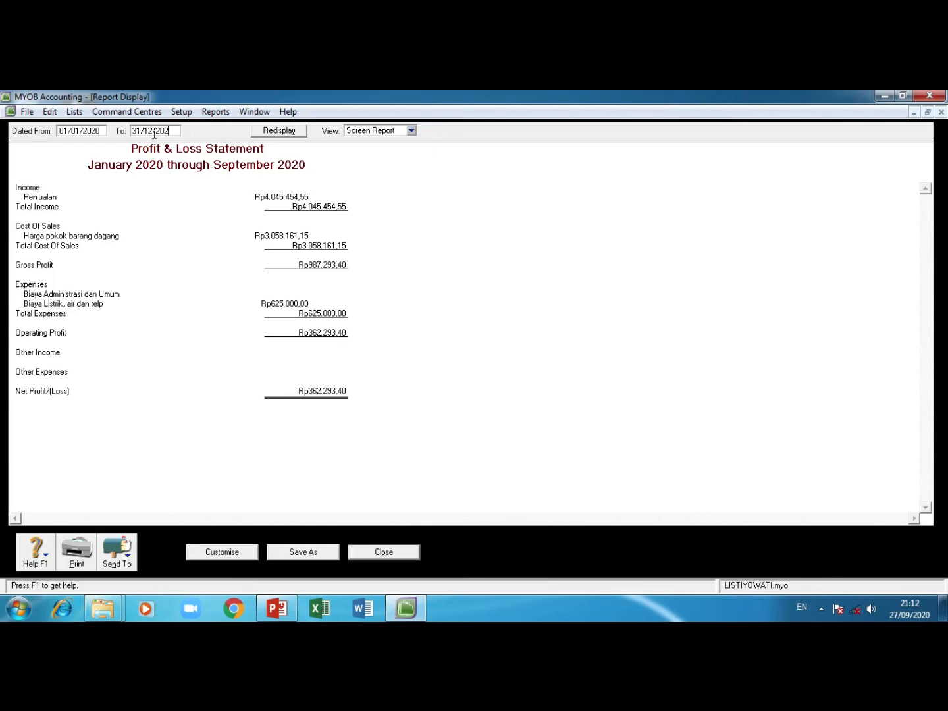
key("Tab")
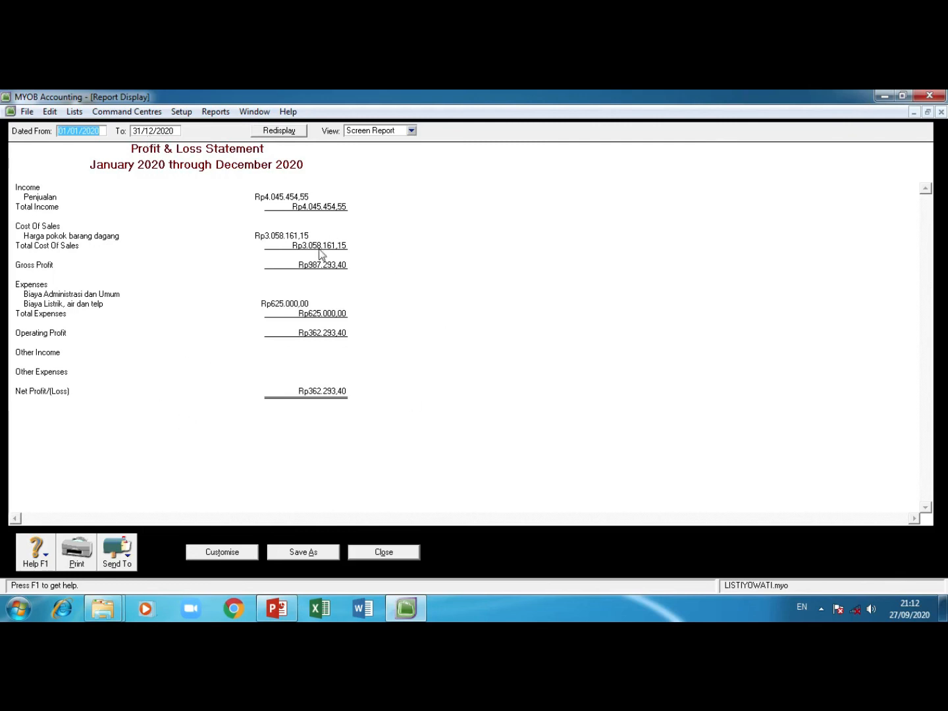
left_click(373, 554)
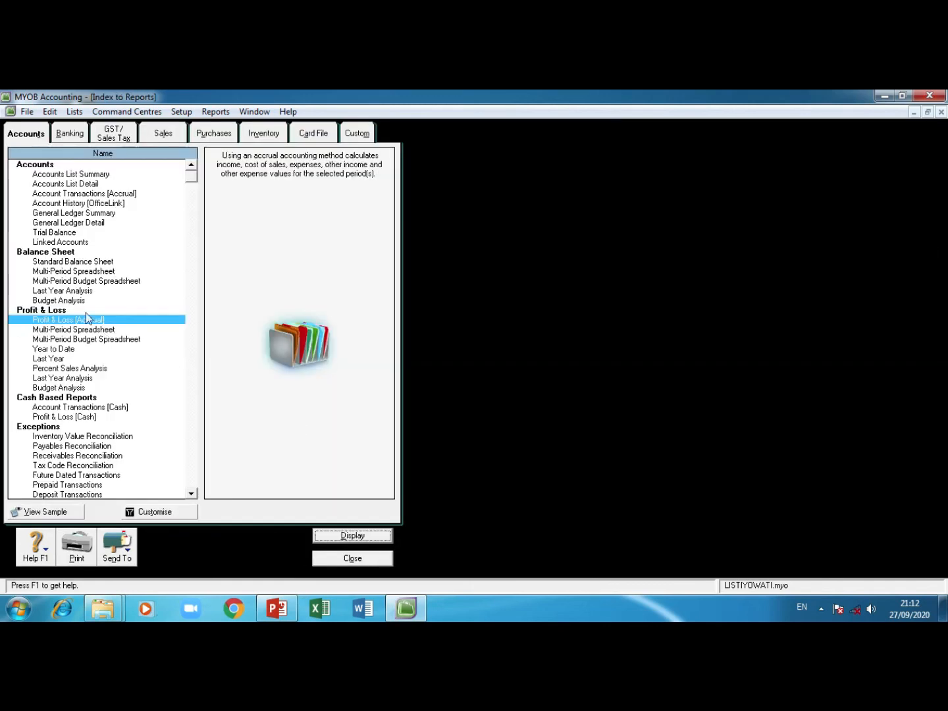
Display the Standard Balance Sheet again, check the account balances and return to the report list.
left_click(70, 263)
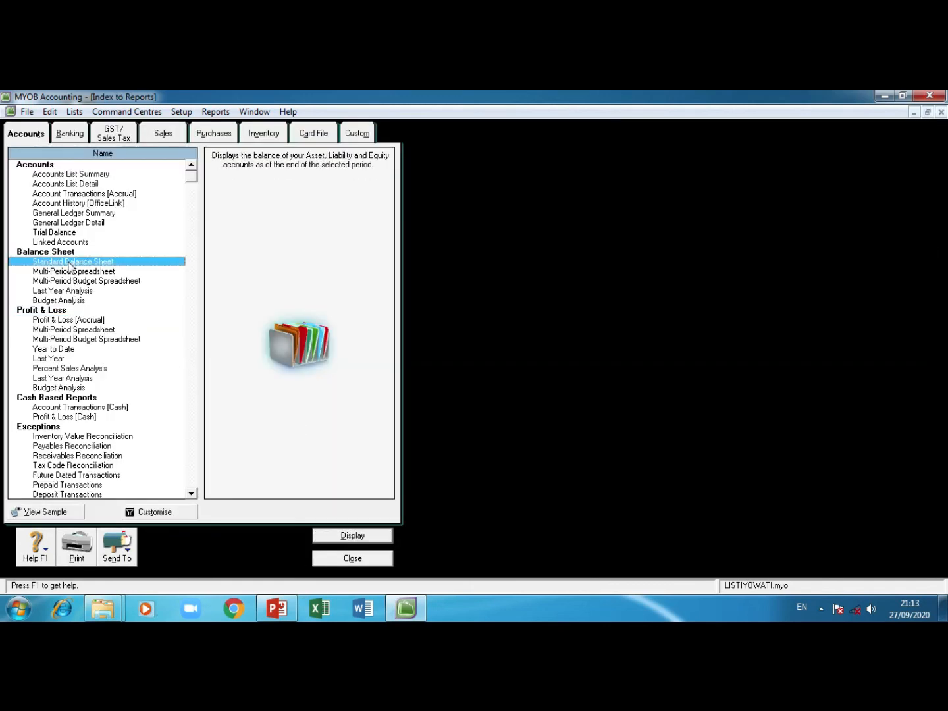
left_click(346, 533)
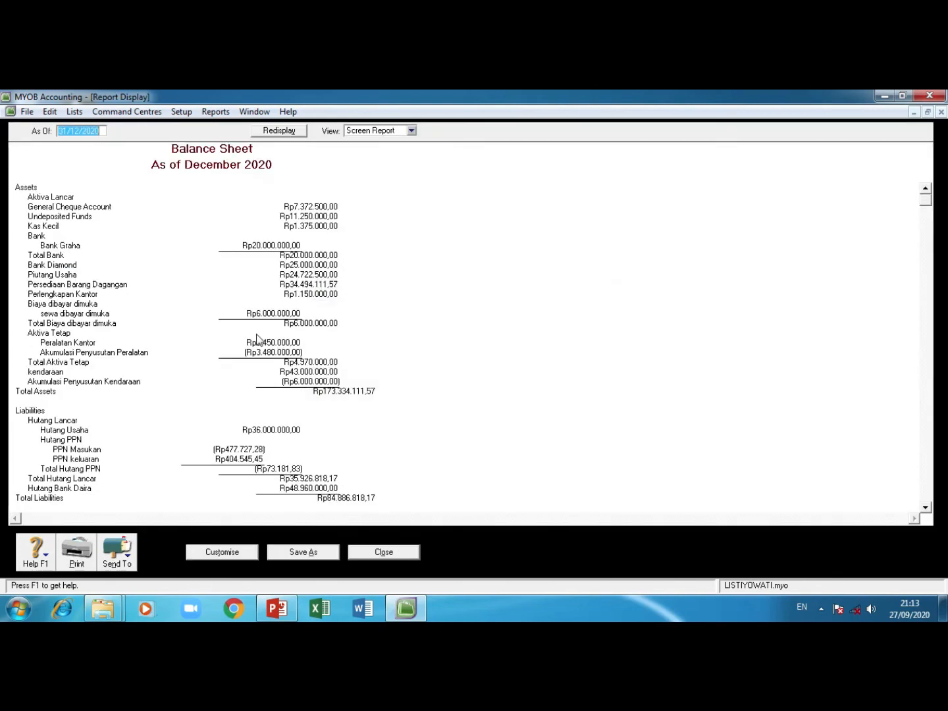
left_click(412, 554)
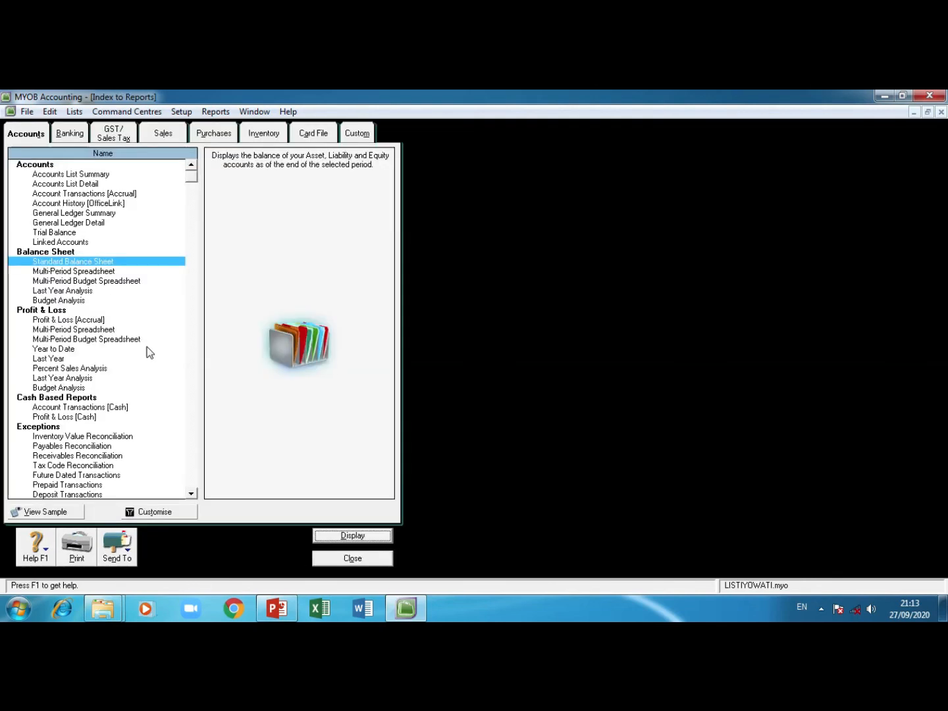
Display the Profit & Loss [Accrual] report with its start date set to 1/1/2020, then close it.
left_click(73, 321)
left_click(352, 536)
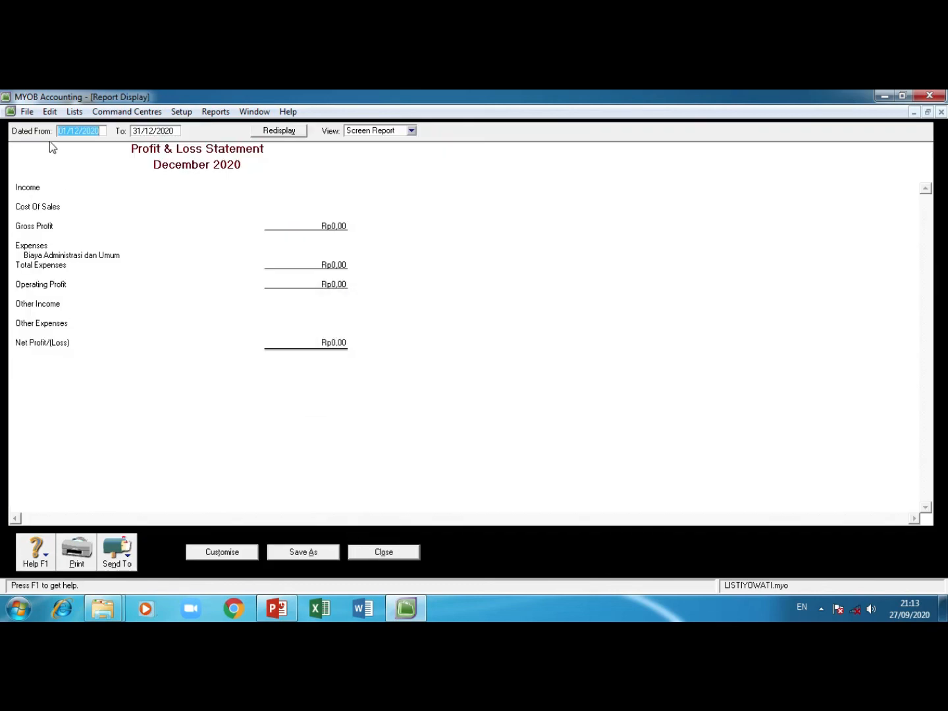
type("1/1/2020")
key("Tab")
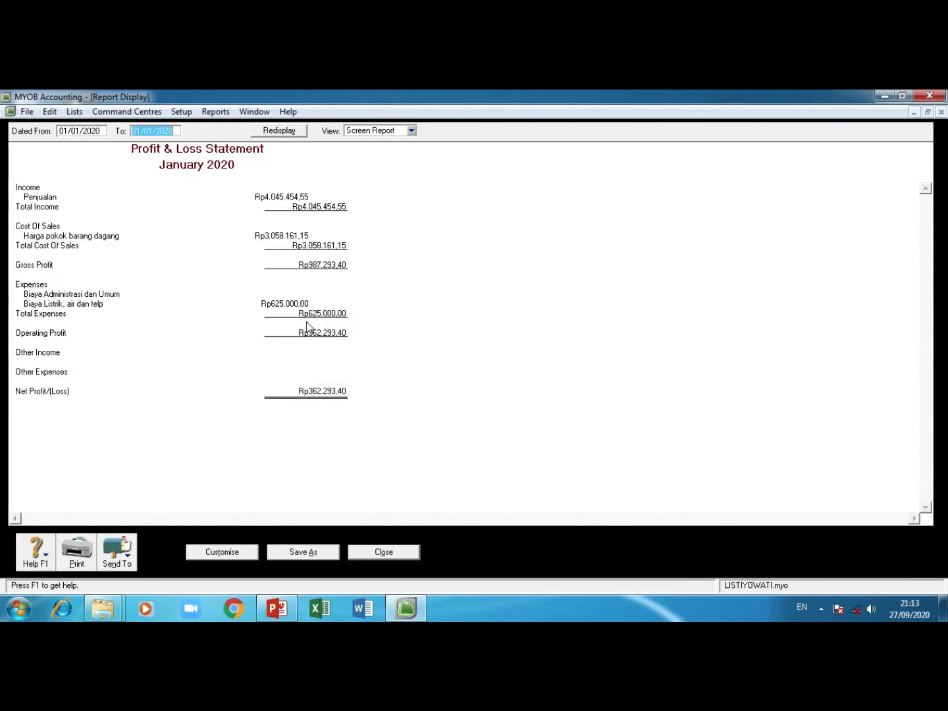
left_click(405, 554)
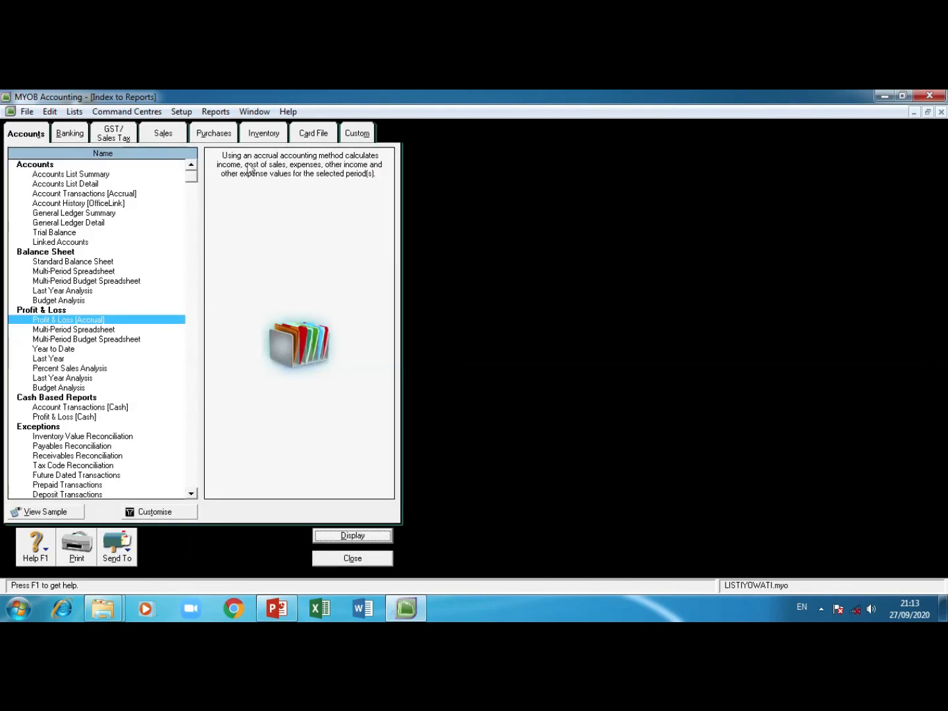
Display the Items List Summary inventory report, review the stock items and close it.
left_click(264, 135)
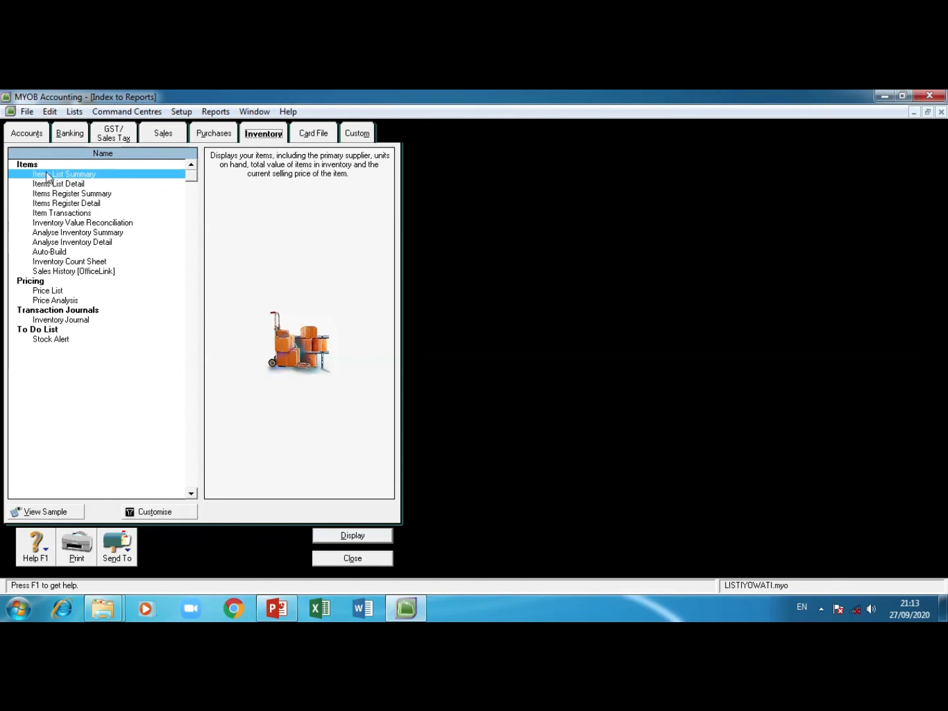
left_click(369, 536)
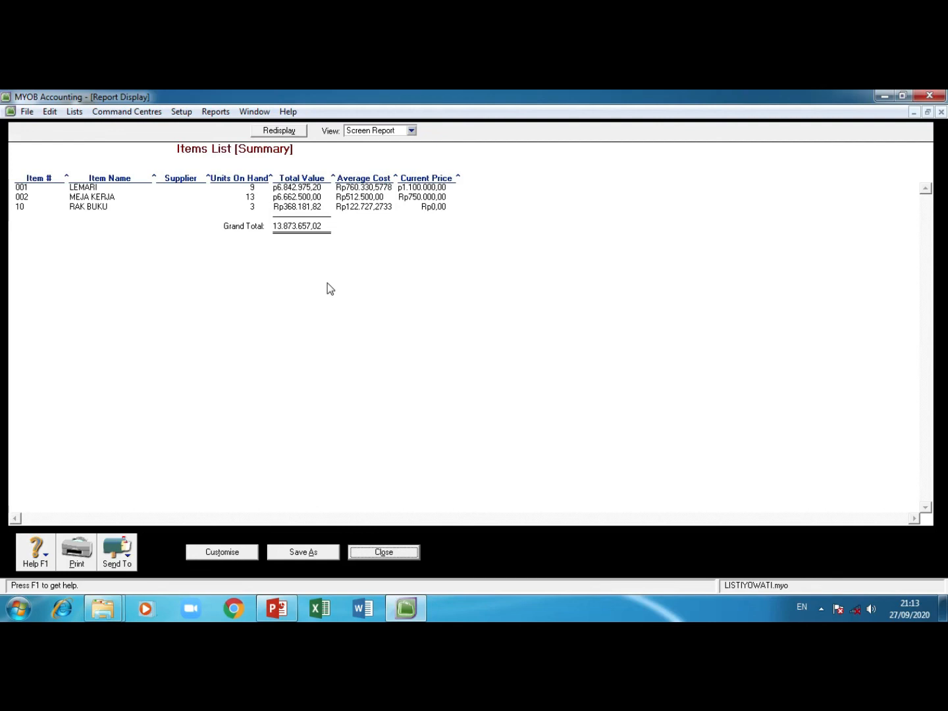
left_click(378, 554)
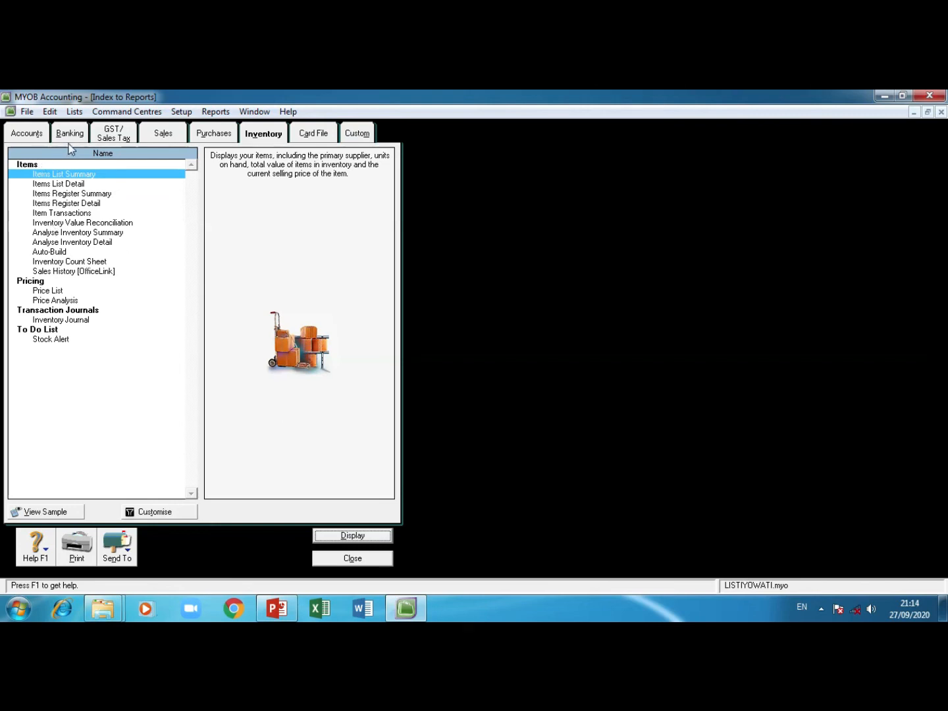
Review the Standard Balance Sheet once more, then close it and leave the index to reports.
left_click(26, 134)
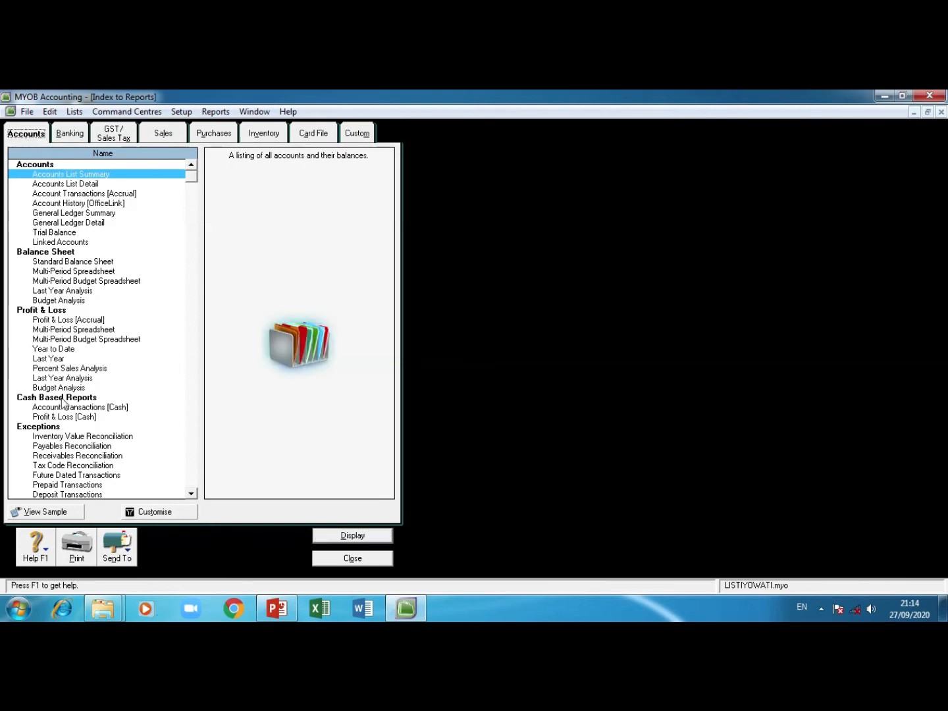
left_click(45, 261)
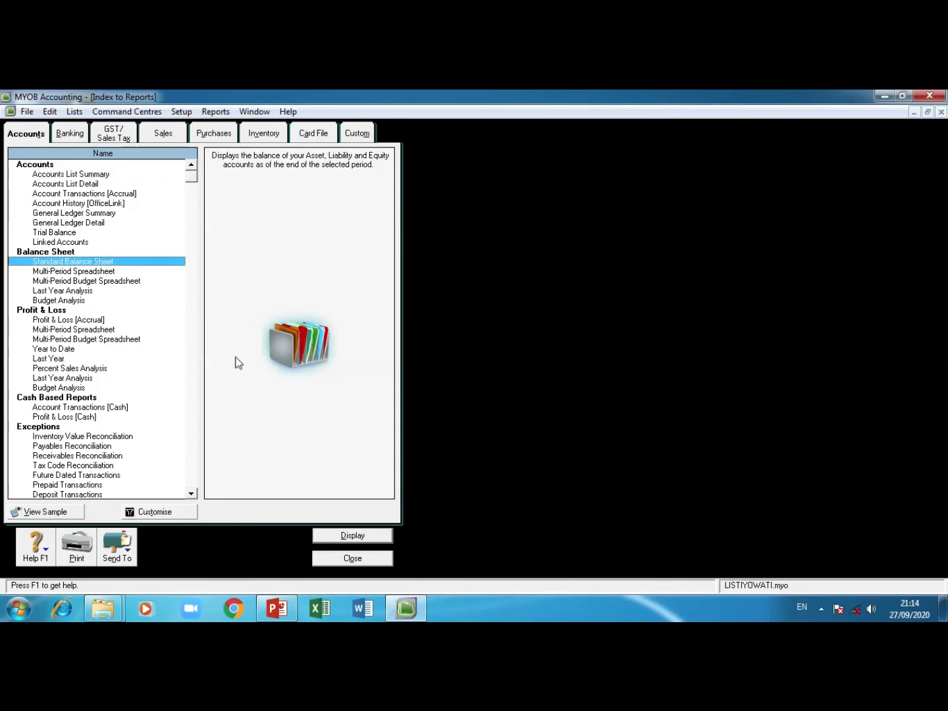
left_click(344, 545)
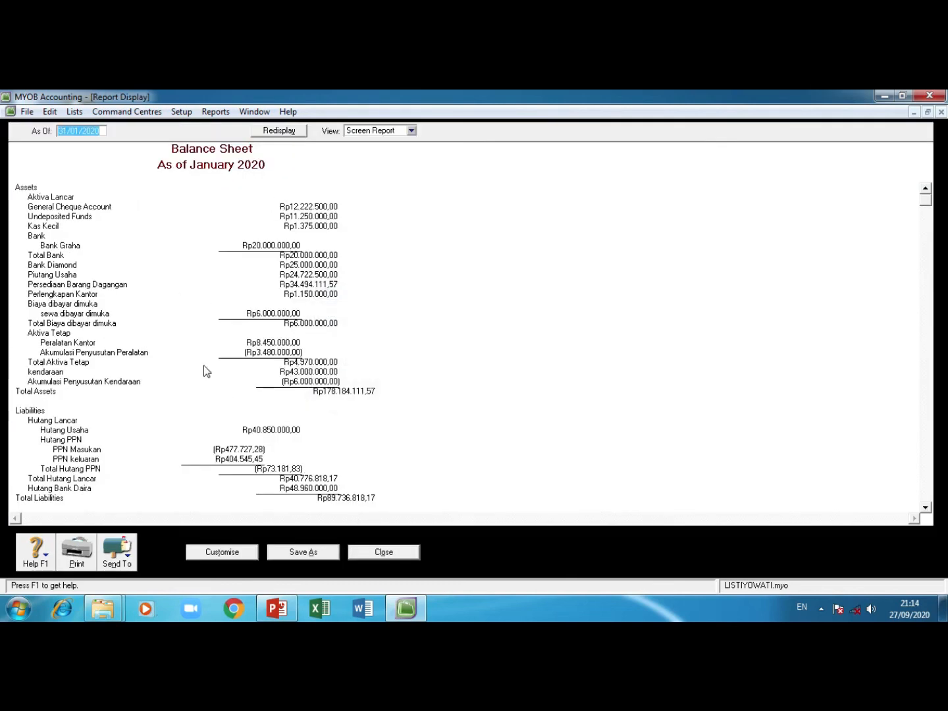
left_click(381, 553)
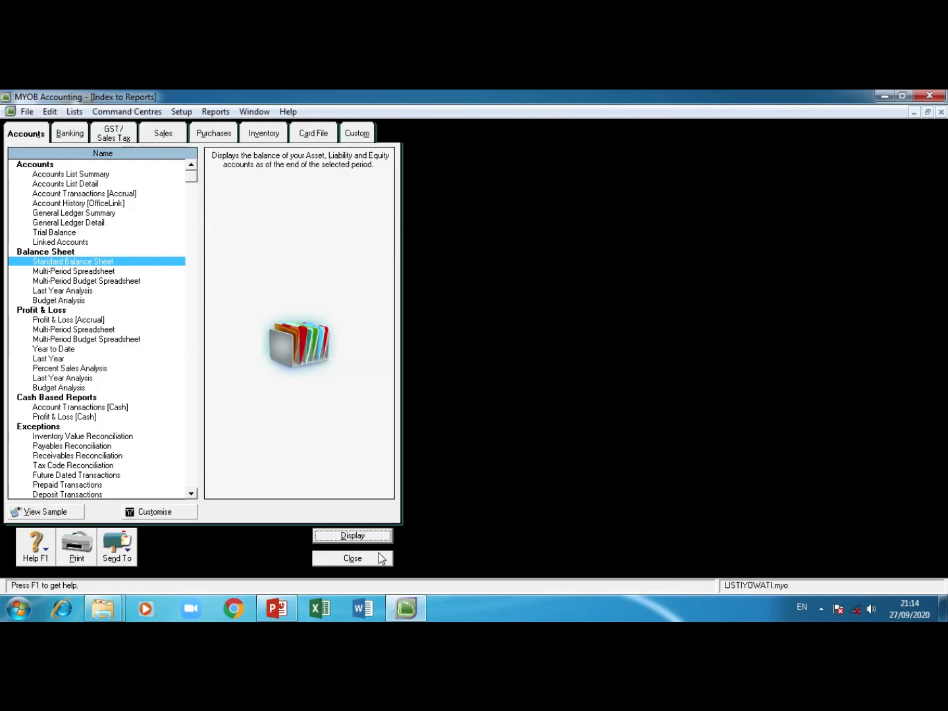
left_click(373, 560)
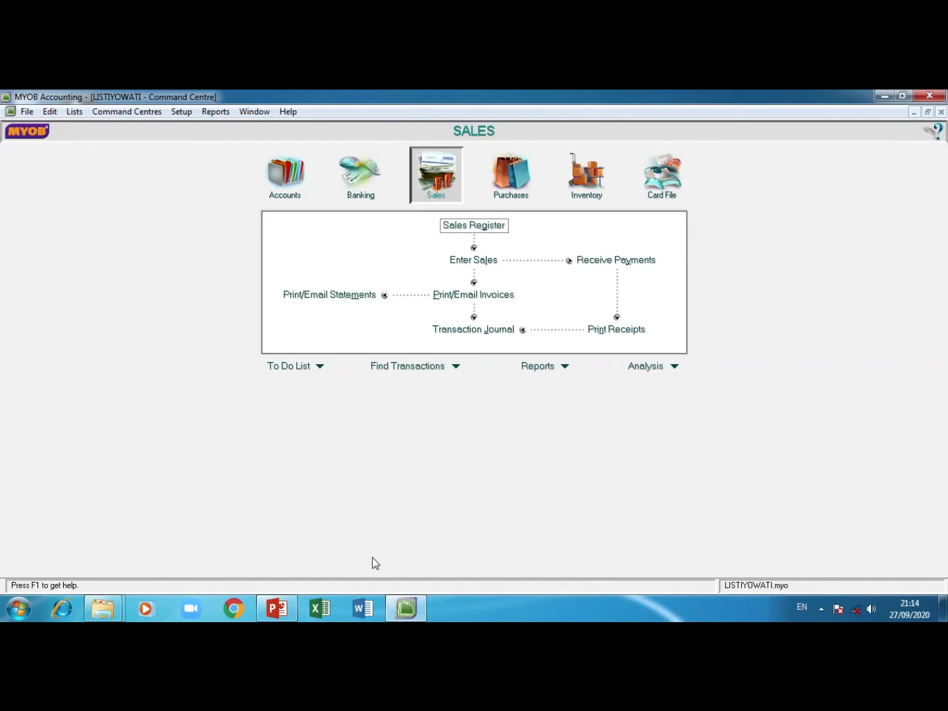